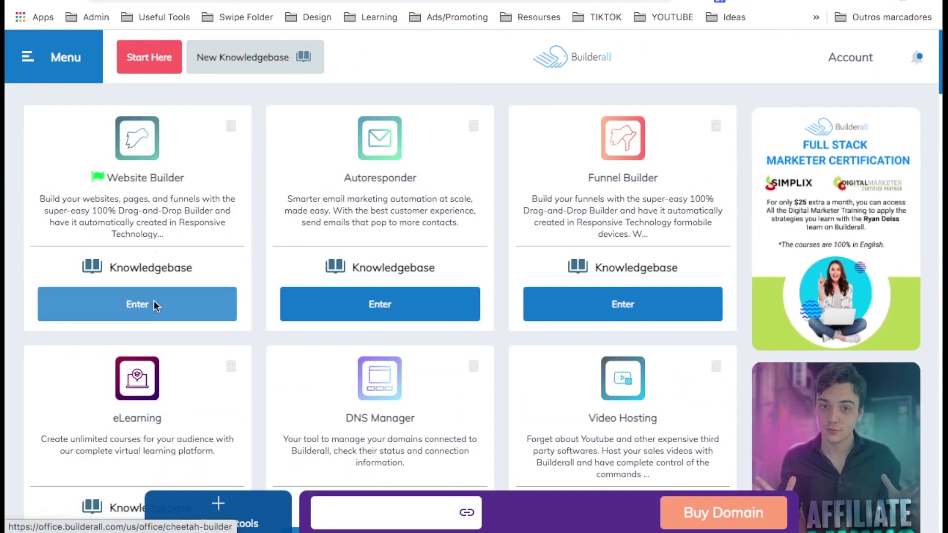
Start a new website in the Cheetah Website Builder from the Simple templates.
left_click(153, 301)
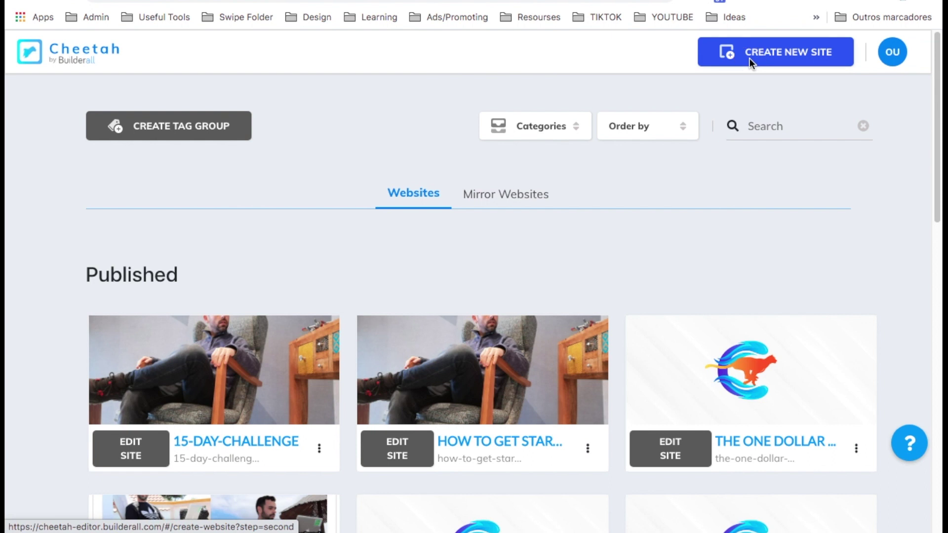
left_click(750, 58)
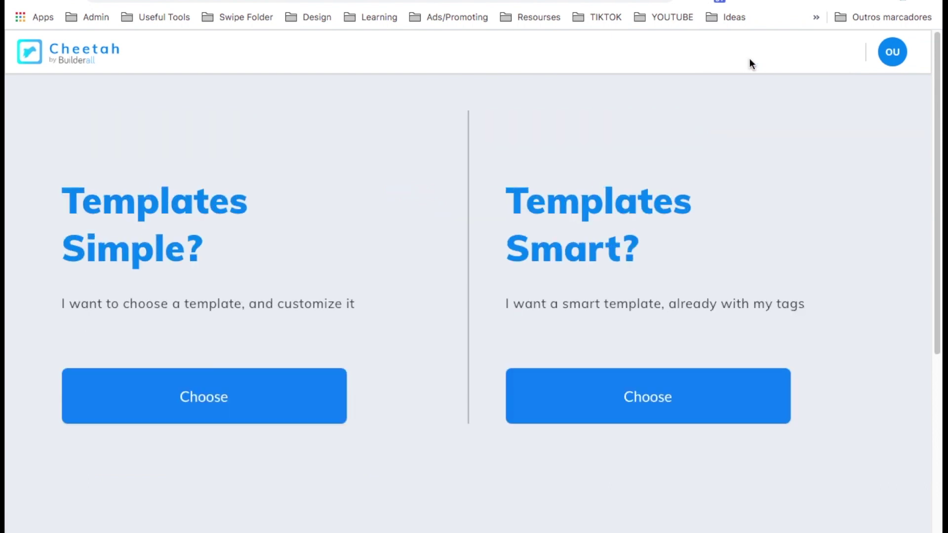
left_click(199, 401)
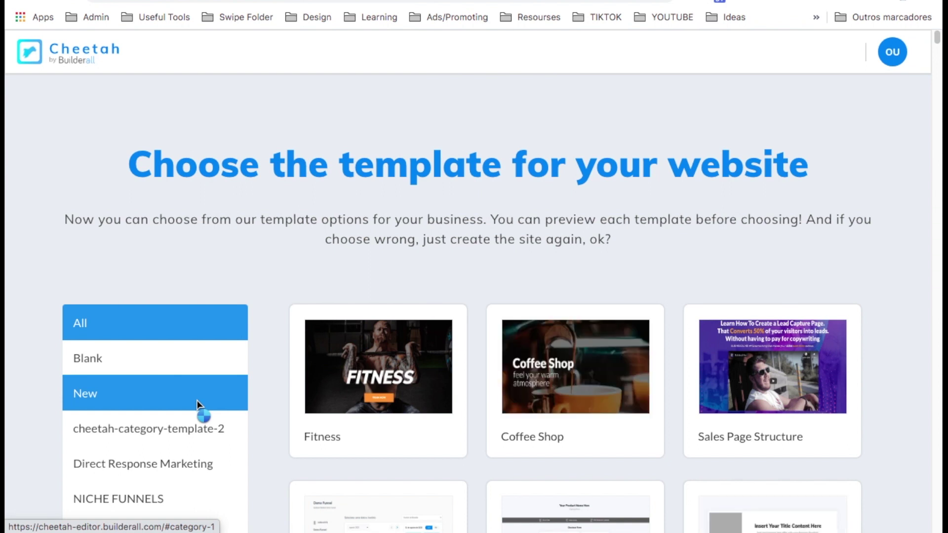
Filter to blank templates and create the site from the Blank Template.
scroll(264, 269, "down", 7)
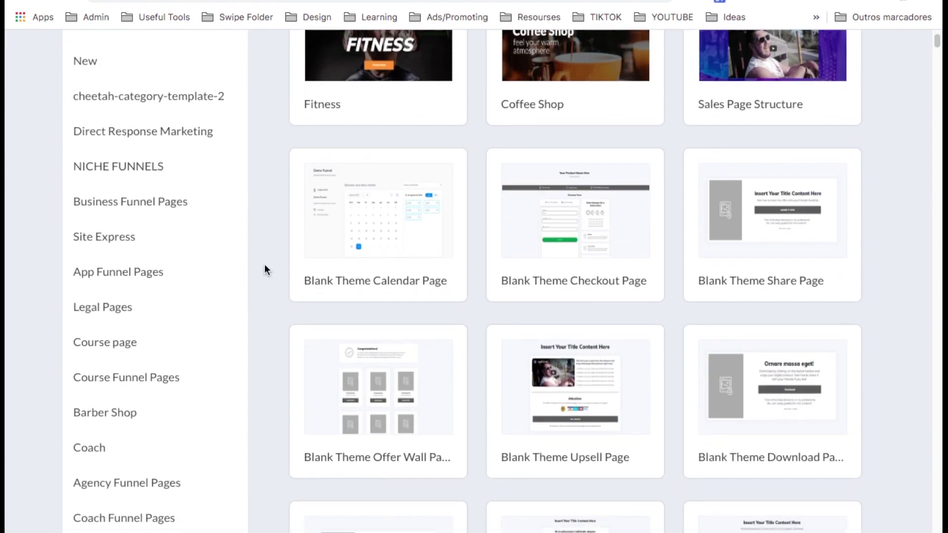
scroll(265, 269, "down", 12)
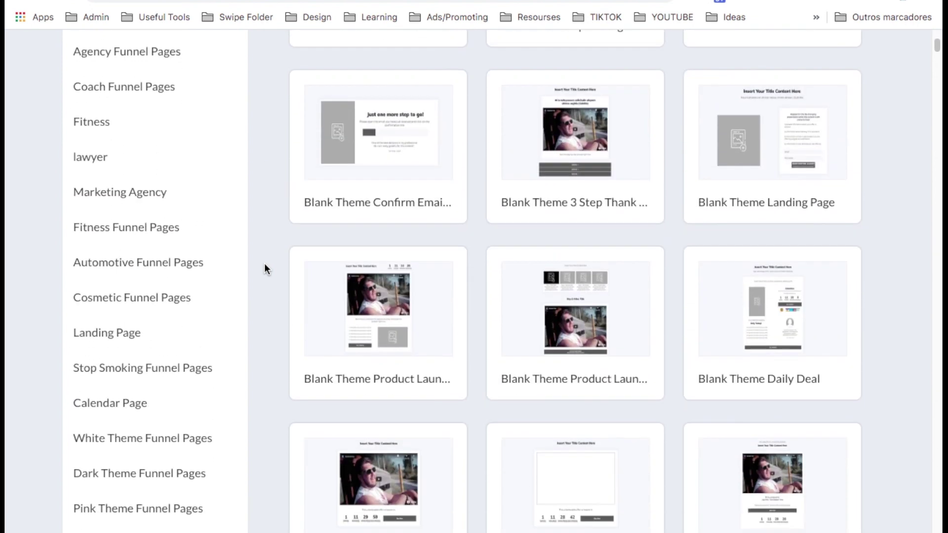
scroll(265, 269, "down", 7)
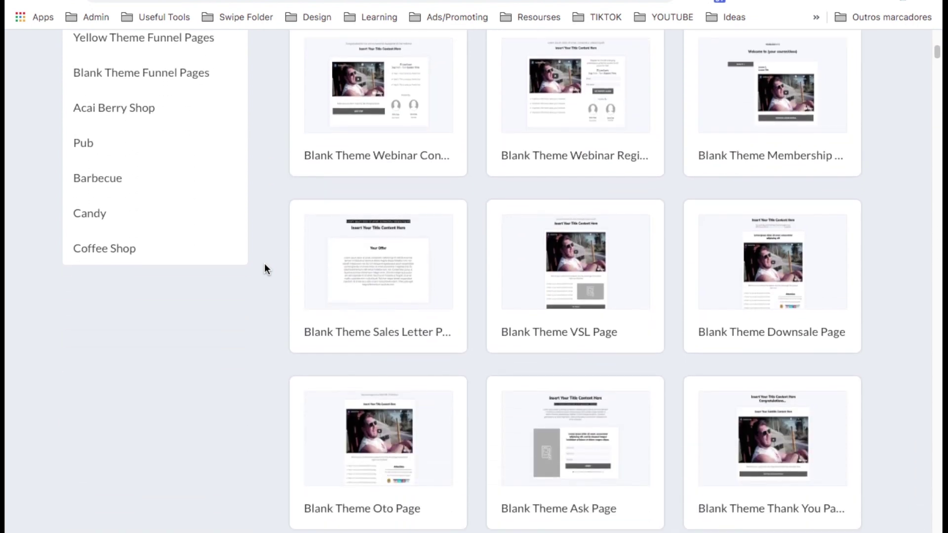
scroll(265, 269, "up", 20)
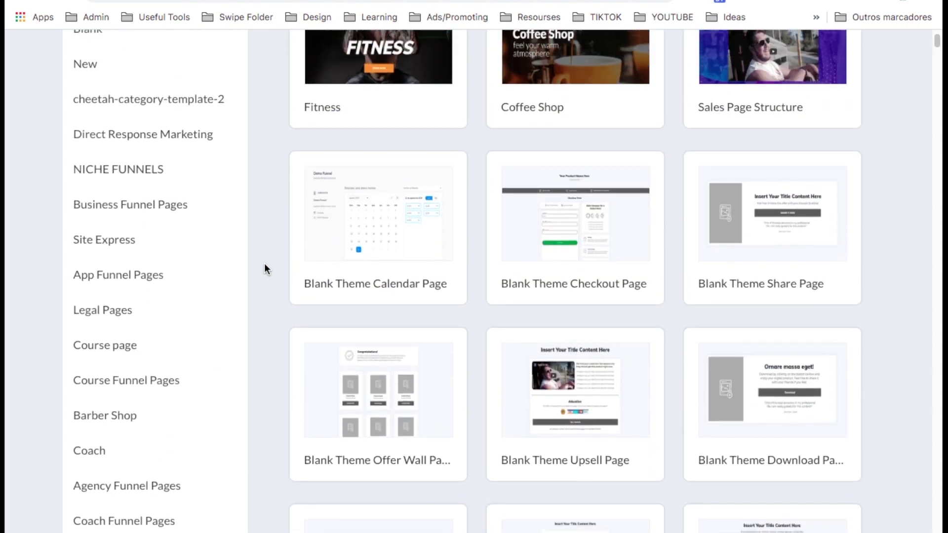
scroll(265, 270, "up", 2)
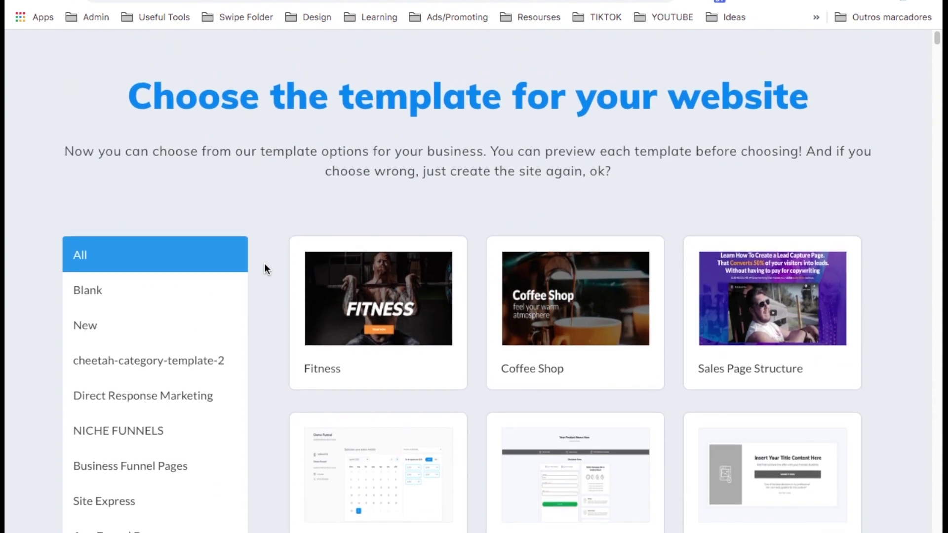
left_click(157, 291)
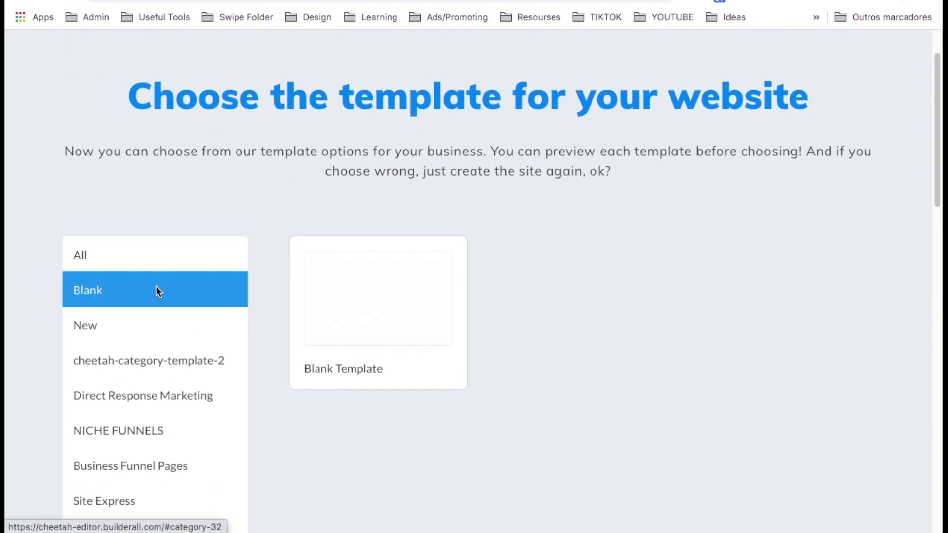
mouse_move(356, 304)
left_click(364, 340)
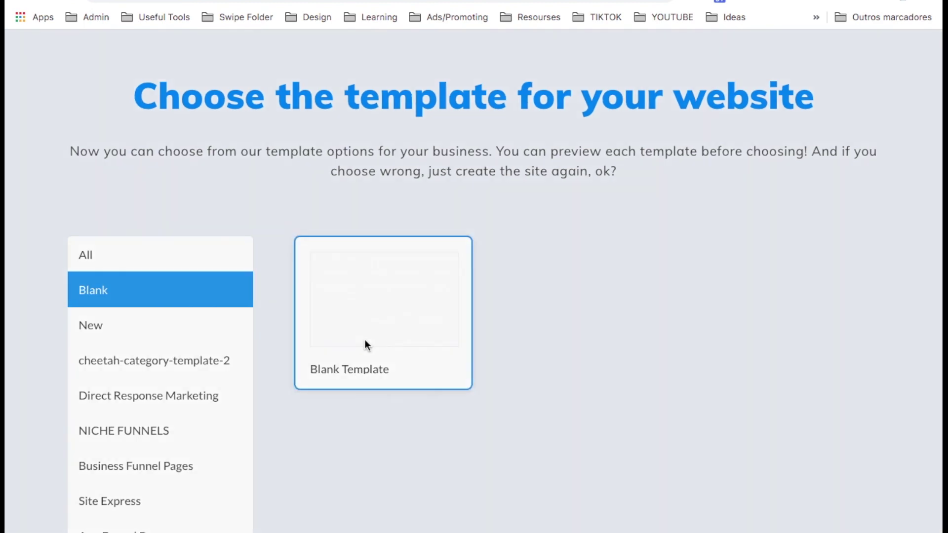
left_click(524, 346)
scroll(179, 366, "down", 2)
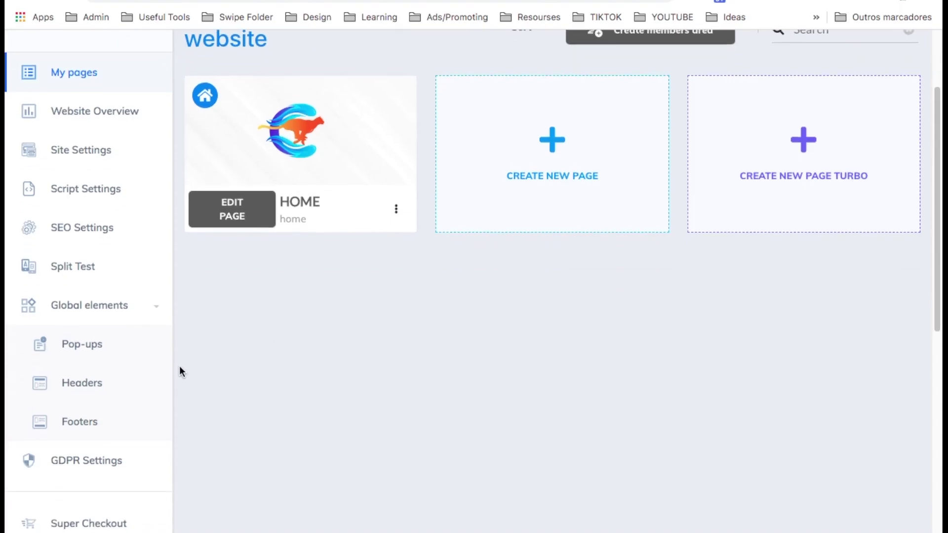
Under Global elements > Headers, create a header named 'header' and open it for editing.
left_click(78, 381)
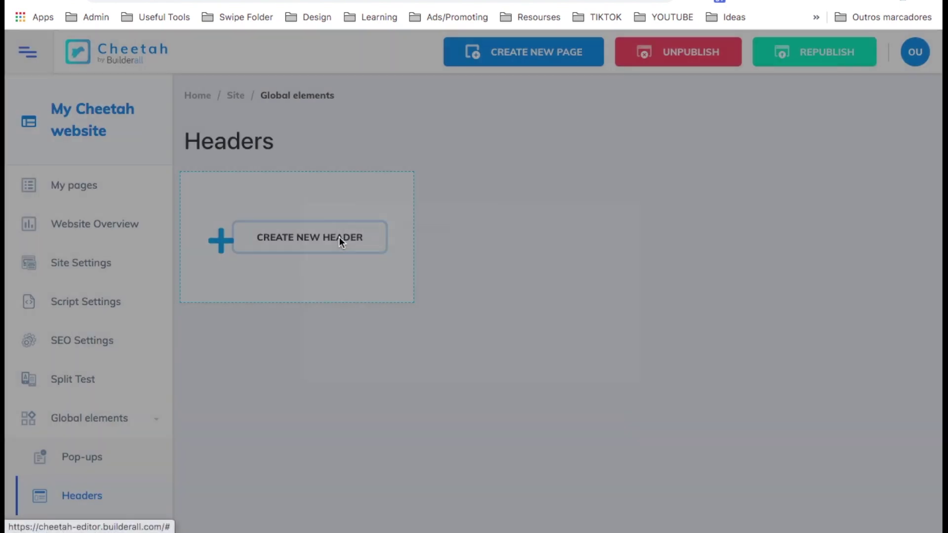
left_click(339, 238)
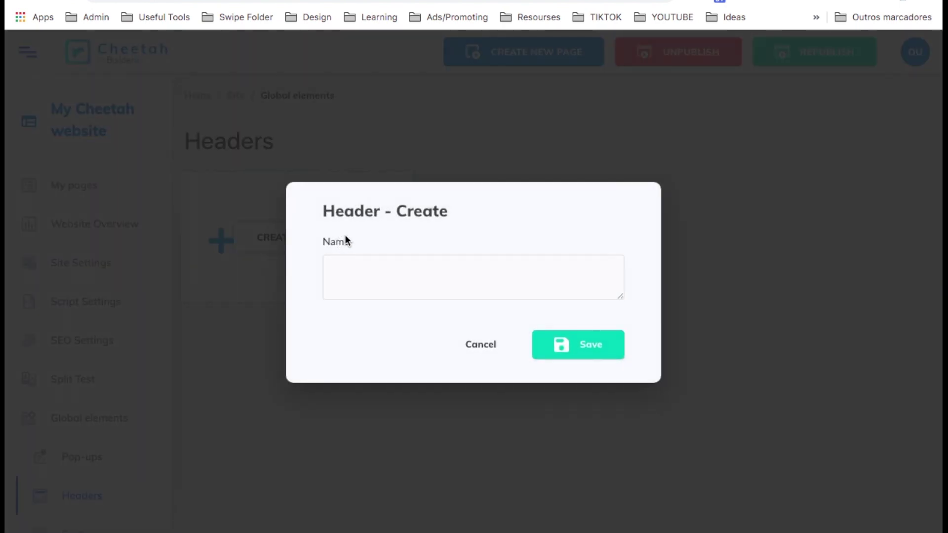
left_click(423, 269)
type("heade")
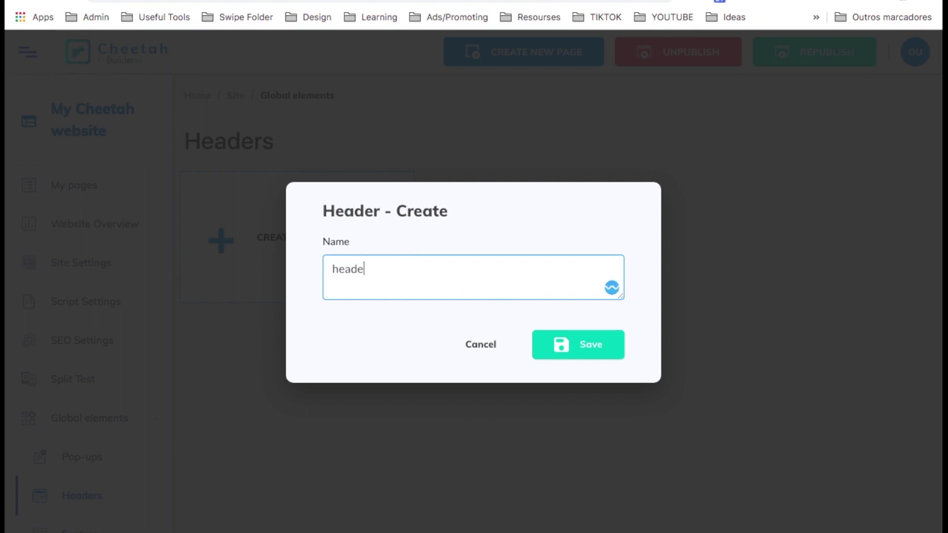
type("r")
left_click(582, 351)
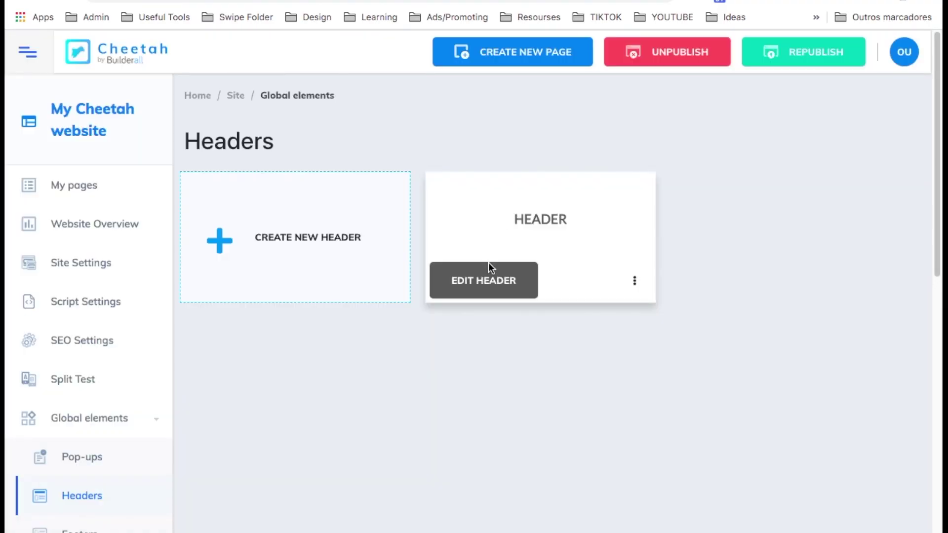
left_click(491, 275)
left_click(789, 150)
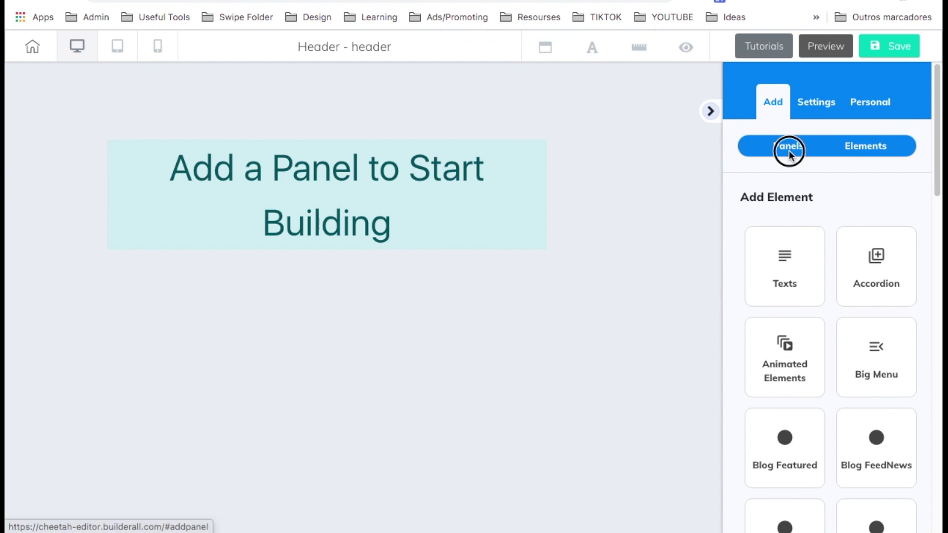
Add the orange Header - 02 panel and open its navigation menu's item settings.
scroll(799, 355, "down", 10)
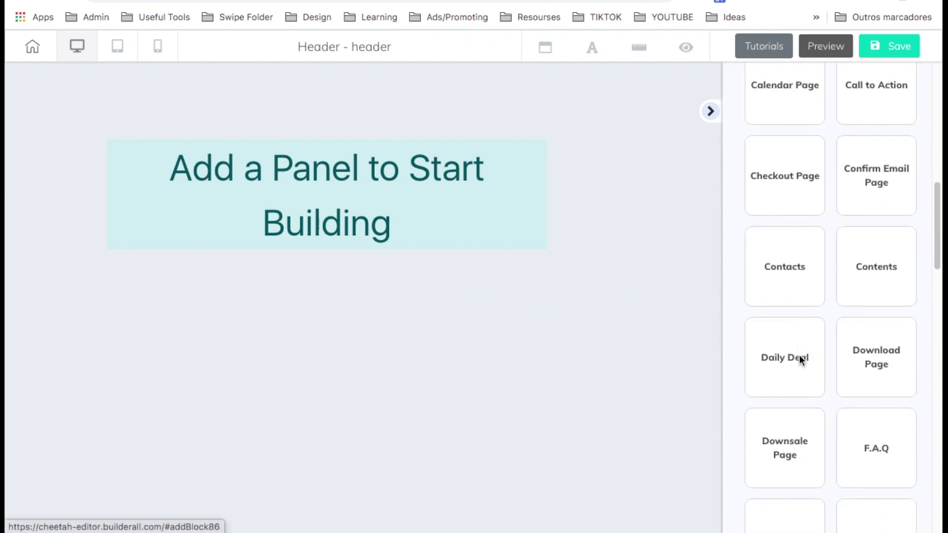
left_click(887, 356)
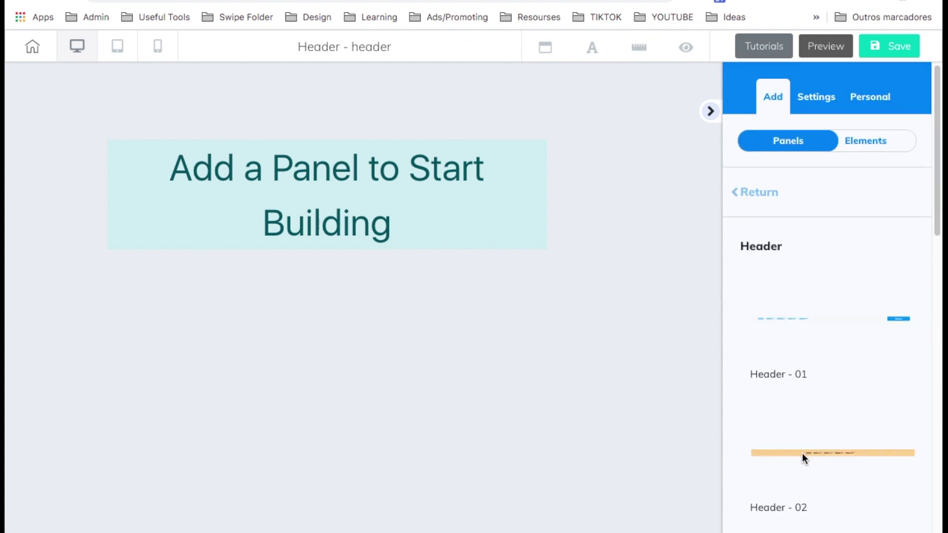
left_click(802, 452)
left_click(556, 82)
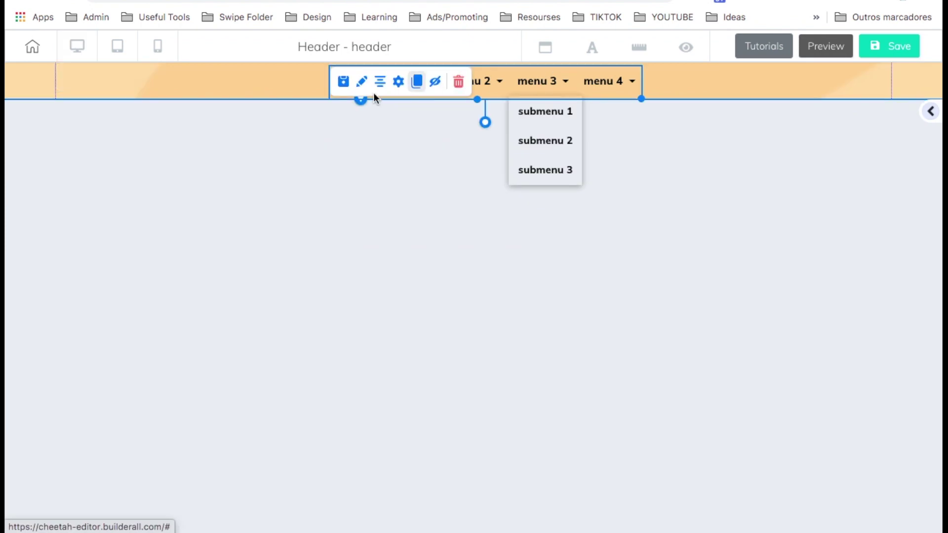
left_click(399, 82)
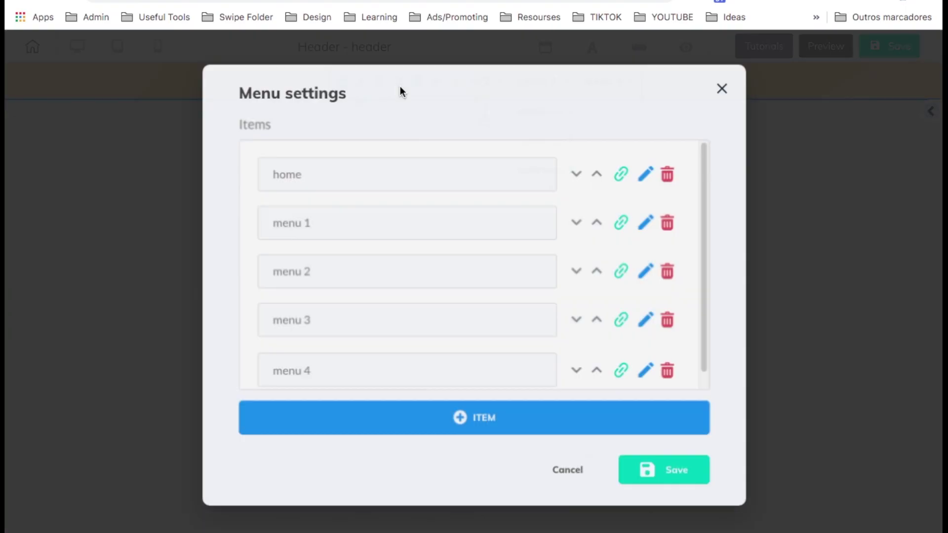
Delete menu items 1–4 and rename the home item to 'Home'.
left_click(671, 370)
left_click(679, 335)
left_click(680, 313)
left_click(679, 287)
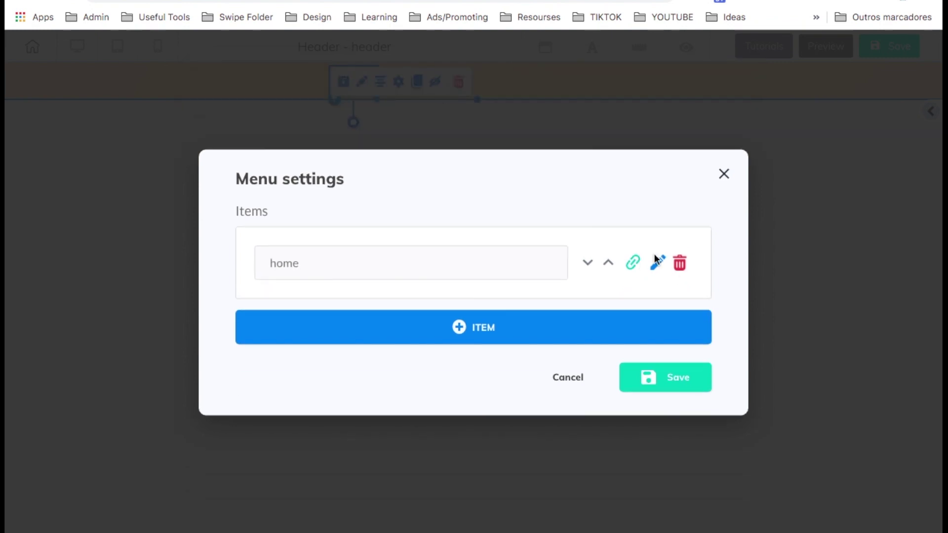
left_click(658, 263)
double_click(365, 219)
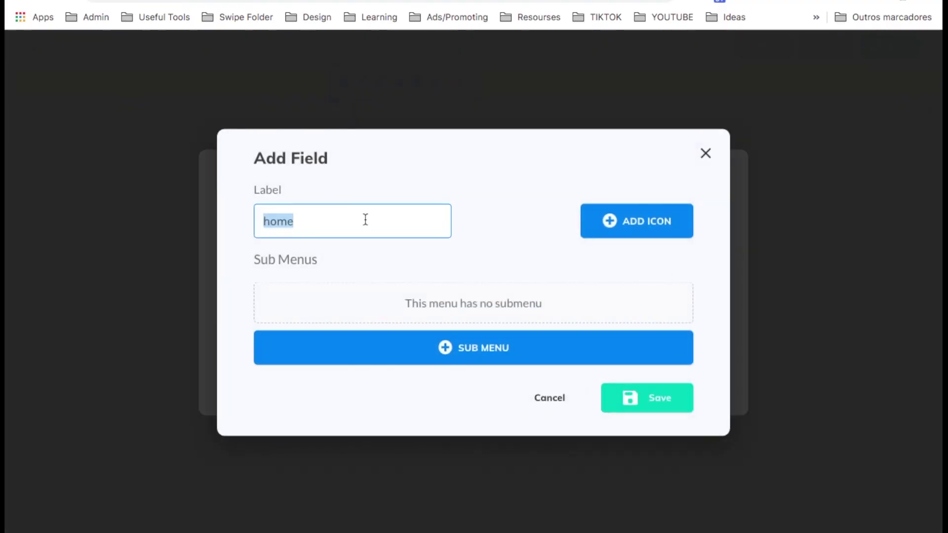
type("Home")
key("Return")
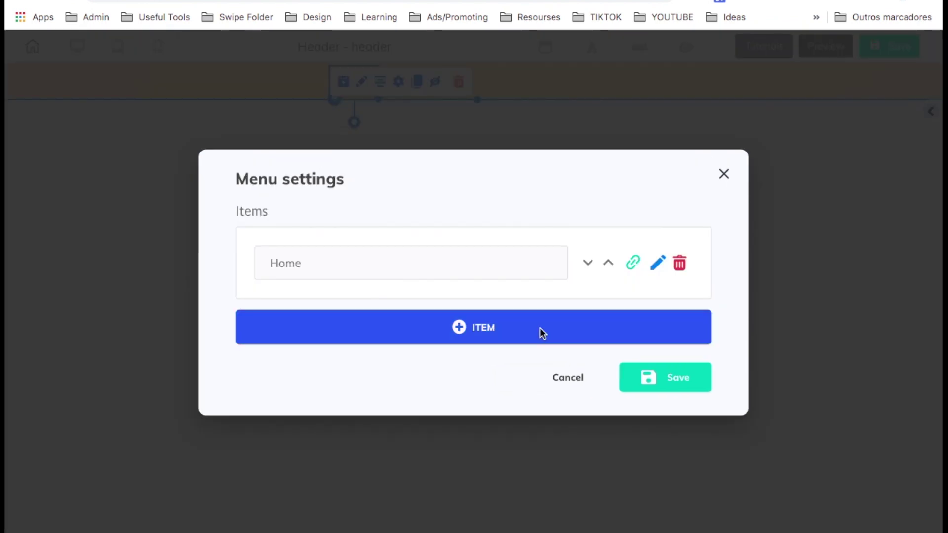
Add 'What We Do' and 'Connect With Us' menu items and apply the menu.
left_click(540, 328)
left_click(375, 212)
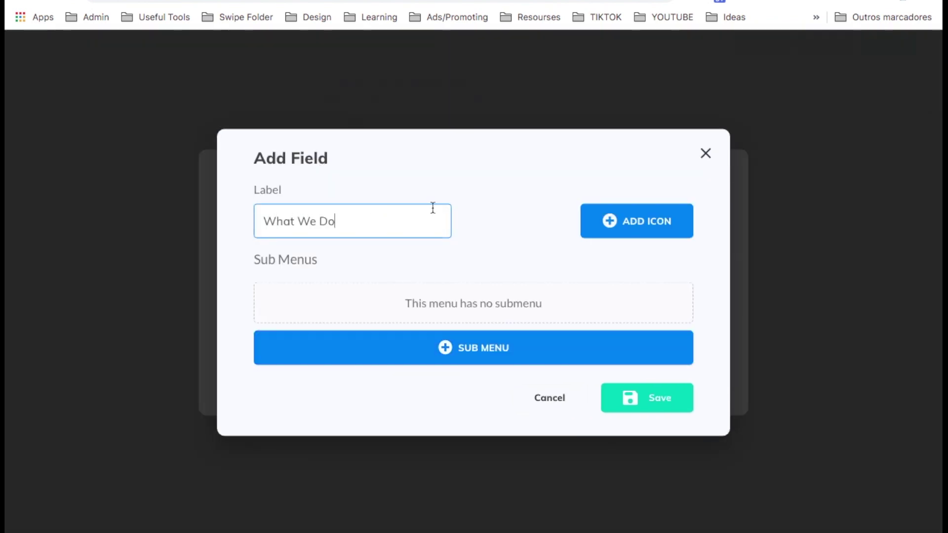
left_click(647, 398)
left_click(557, 350)
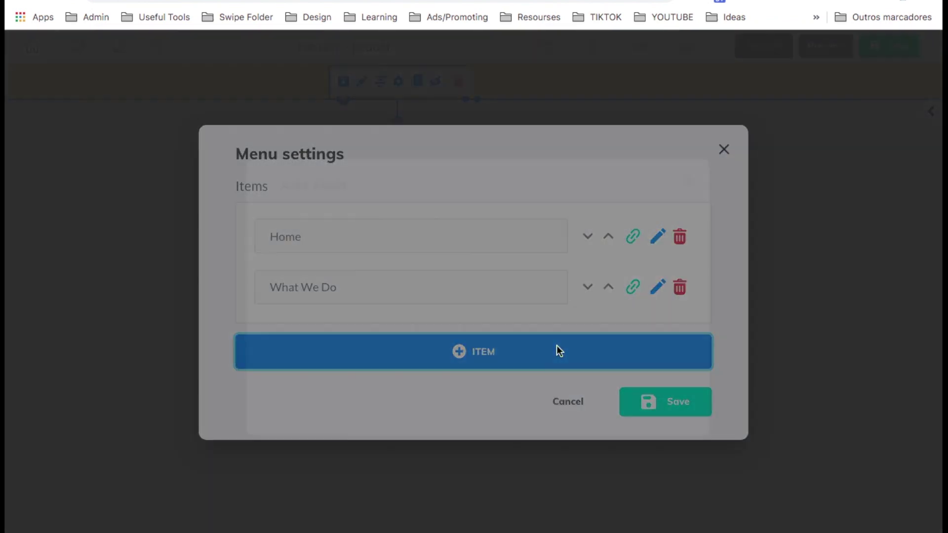
left_click(384, 218)
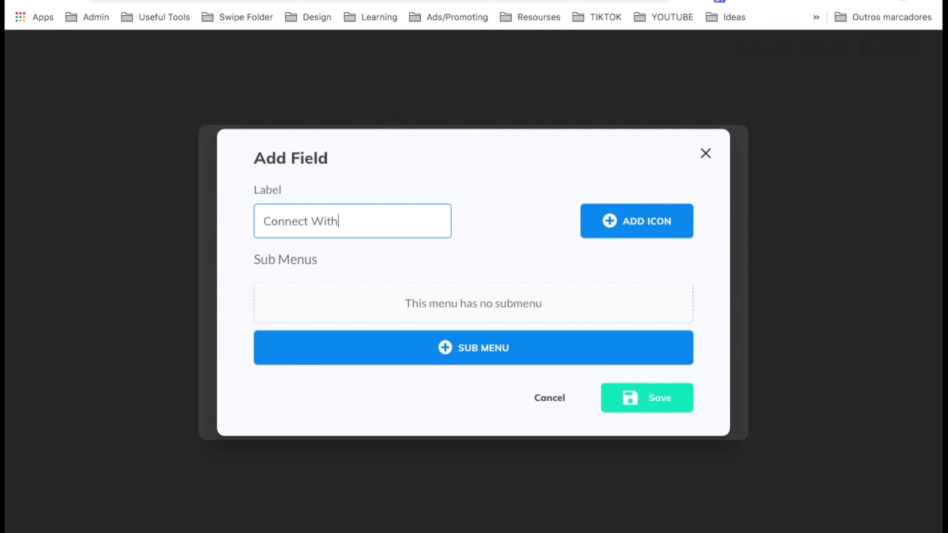
left_click(618, 398)
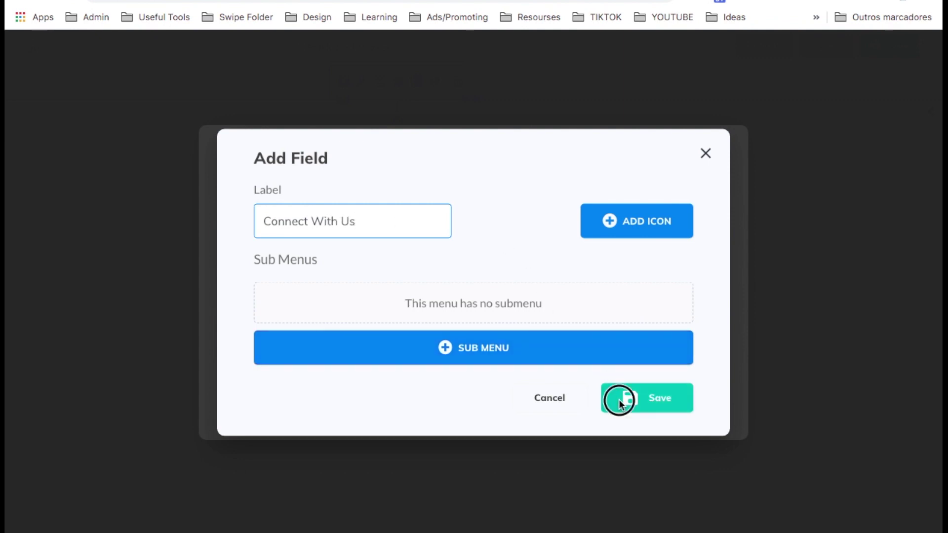
left_click(680, 429)
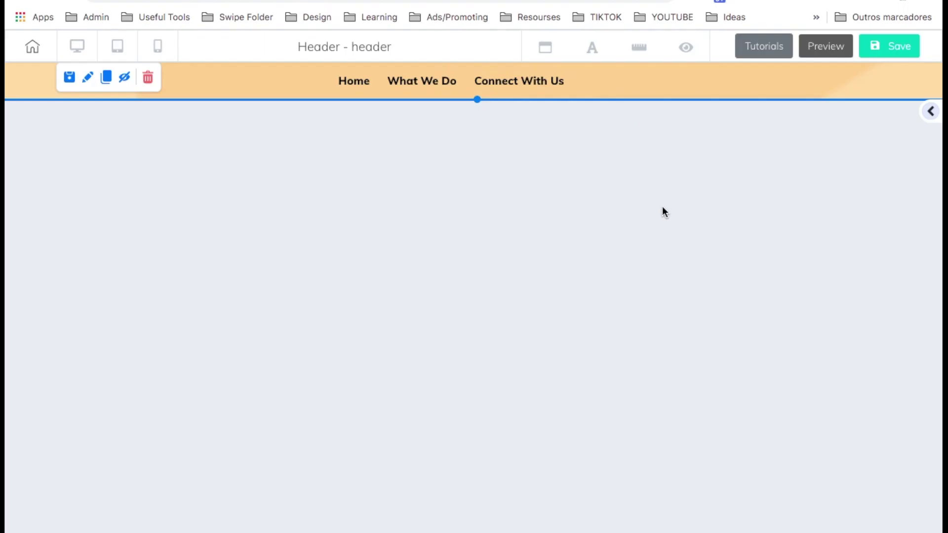
Save the header and return to the site dashboard.
left_click(882, 46)
left_click(31, 43)
left_click(401, 308)
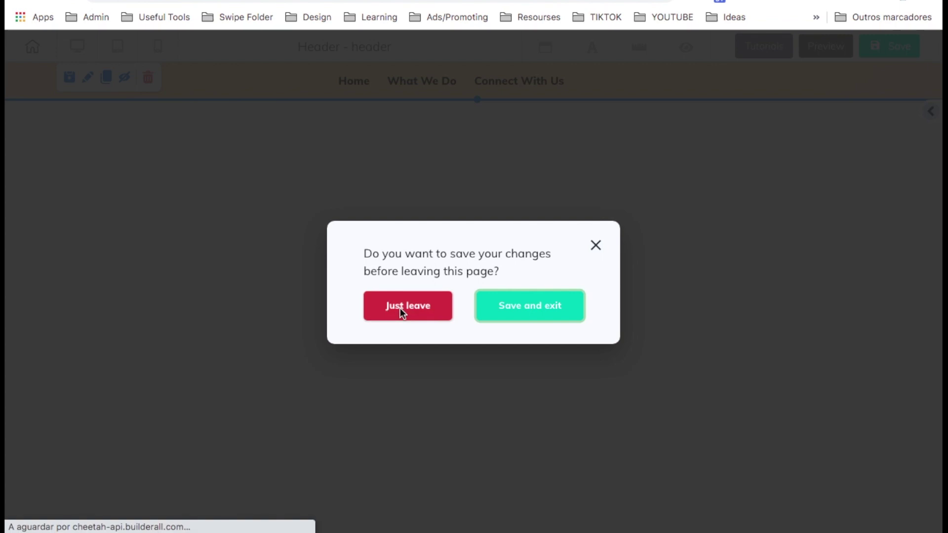
Create a global footer named 'footer' and open it in the footer editor.
scroll(79, 408, "down", 3)
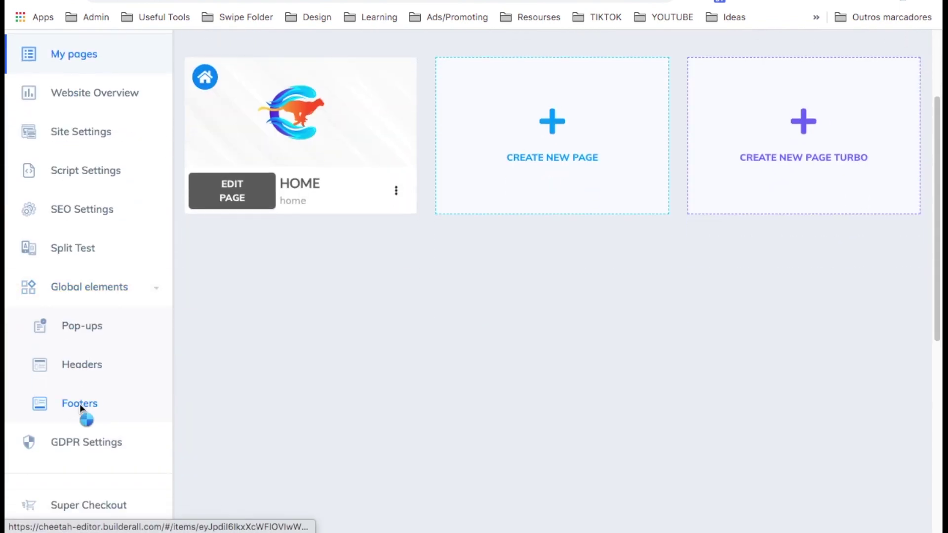
left_click(79, 404)
left_click(298, 253)
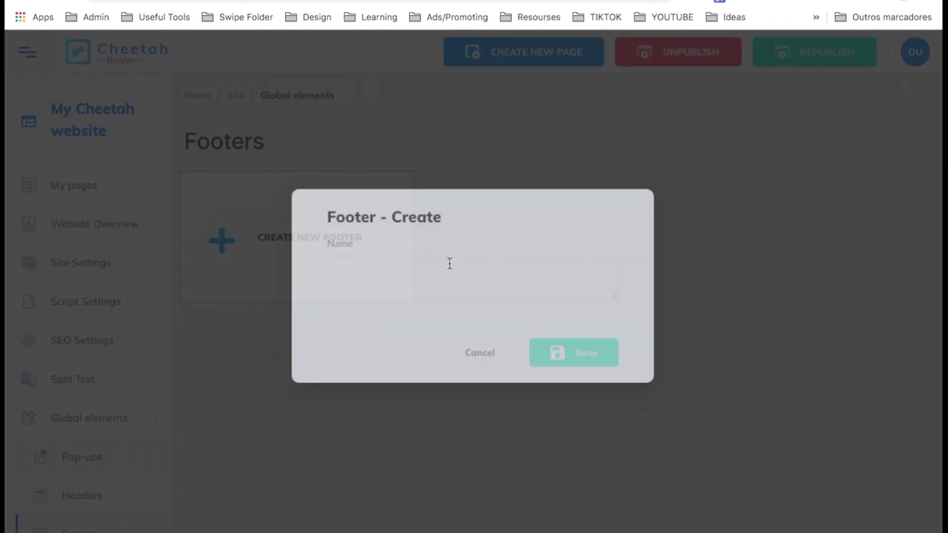
left_click(468, 280)
type("footer")
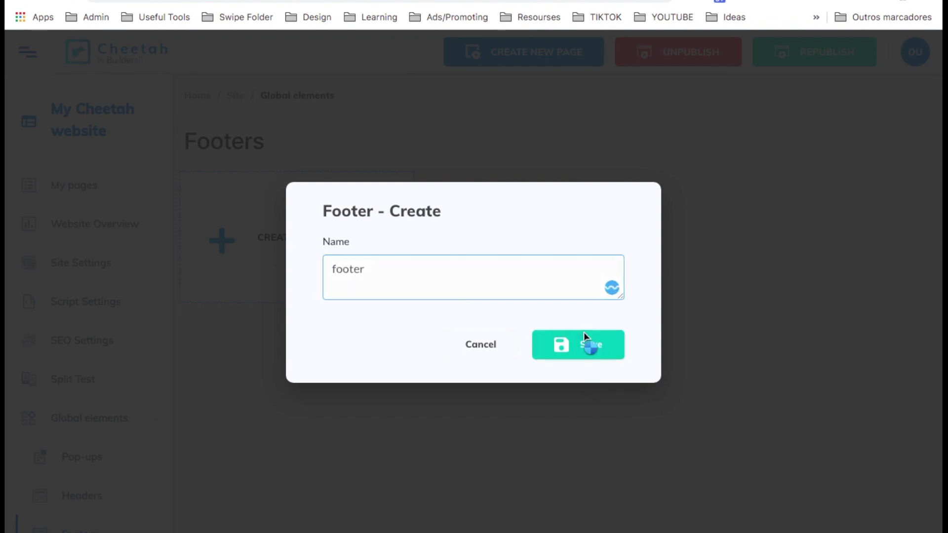
left_click(584, 333)
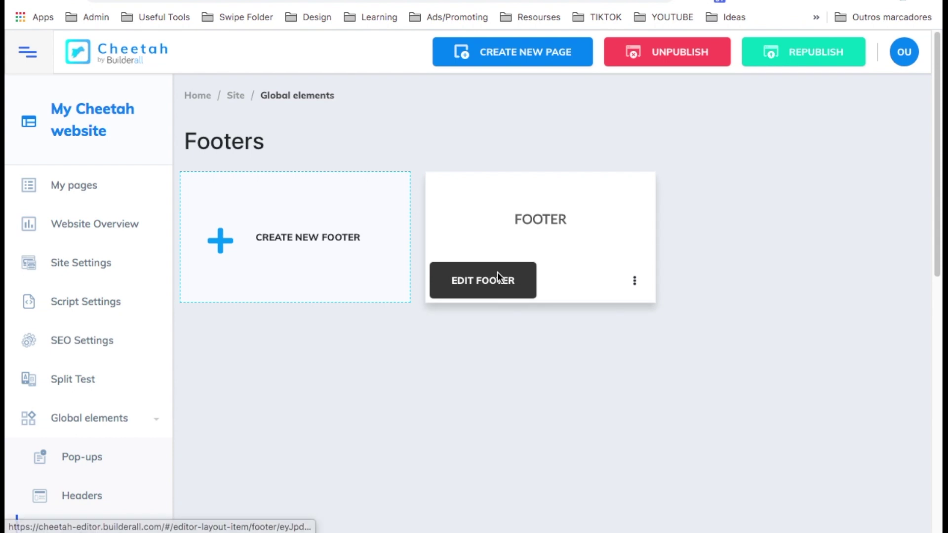
left_click(581, 292)
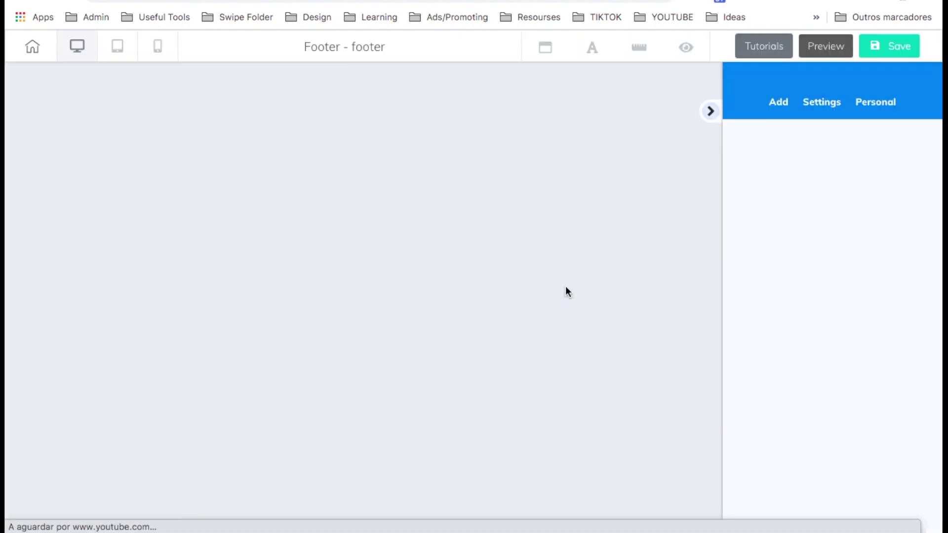
Add the Footers - 07 panel from the Footer panel category.
left_click(931, 112)
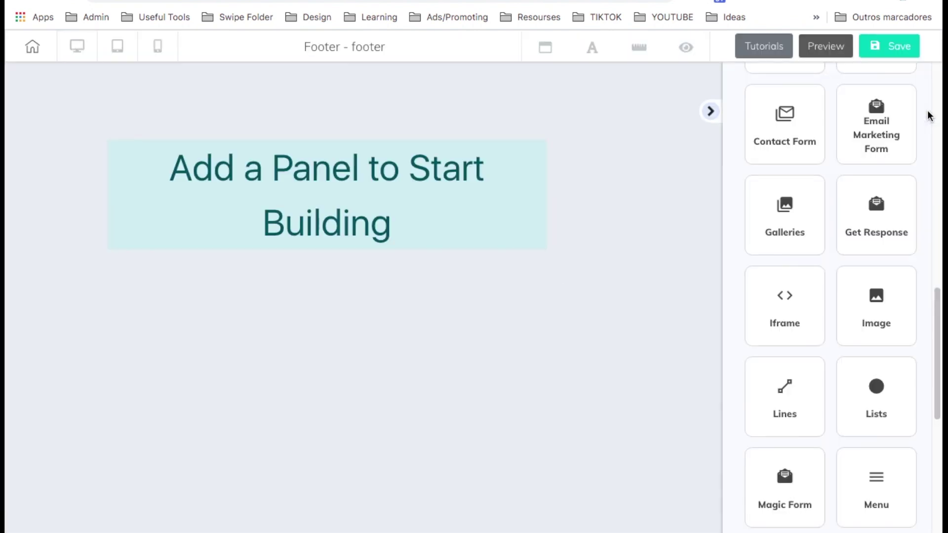
scroll(811, 258, "down", 4)
scroll(811, 259, "up", 20)
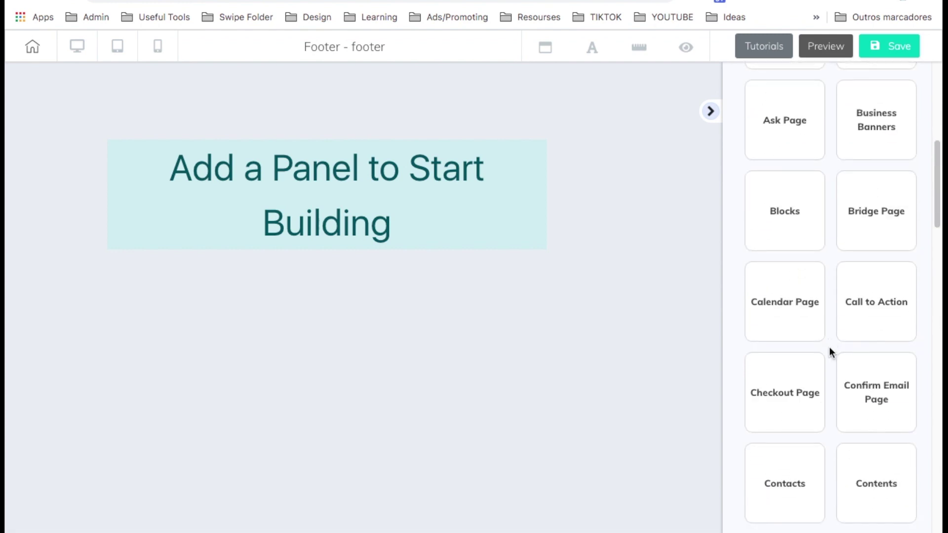
scroll(830, 352, "down", 8)
left_click(875, 351)
scroll(875, 355, "down", 1)
left_click(844, 318)
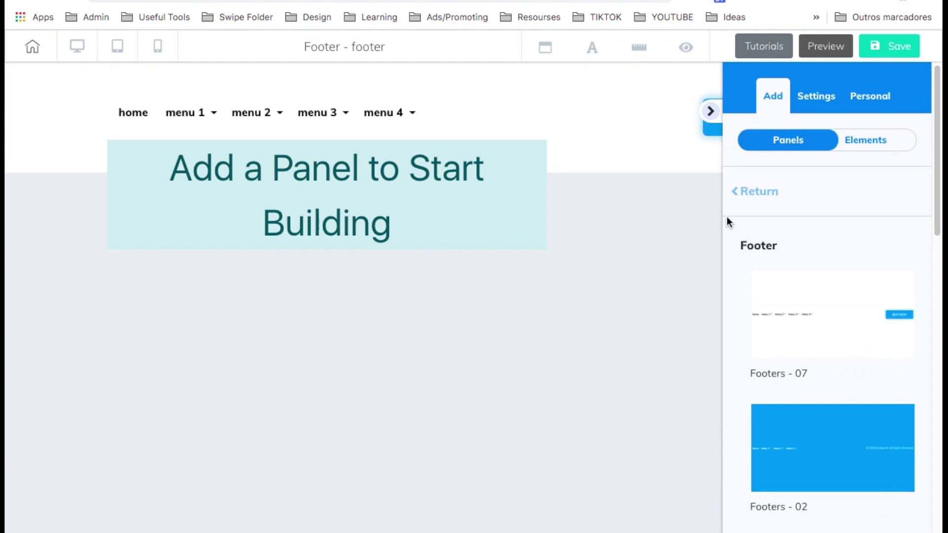
Remove the footer panel's menu and button elements.
left_click(710, 112)
left_click(237, 113)
key("Return")
left_click(846, 114)
key("Return")
left_click(930, 112)
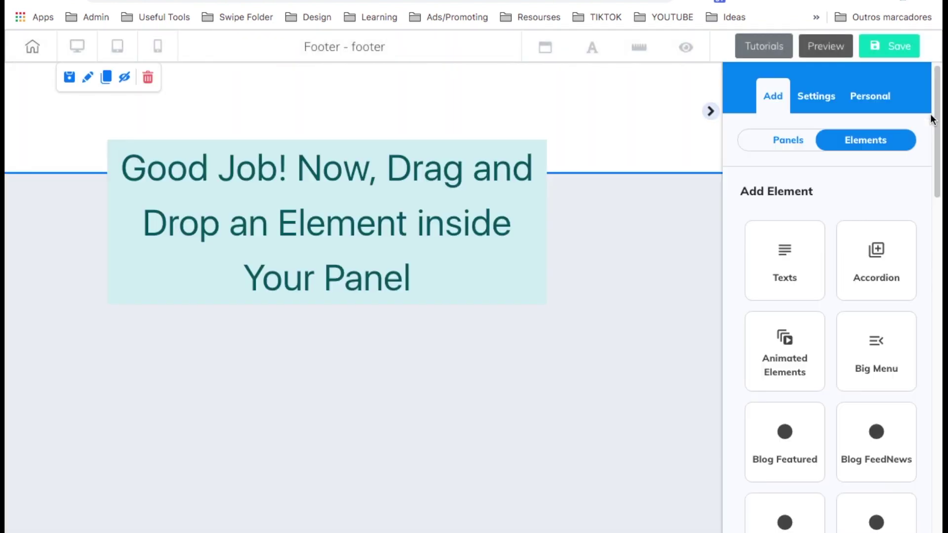
left_click(785, 267)
scroll(806, 419, "down", 2)
Add a paragraph reading '[owner's name], All Rights Reserved.' with the owner's website below.
left_click_drag(814, 509, 407, 82)
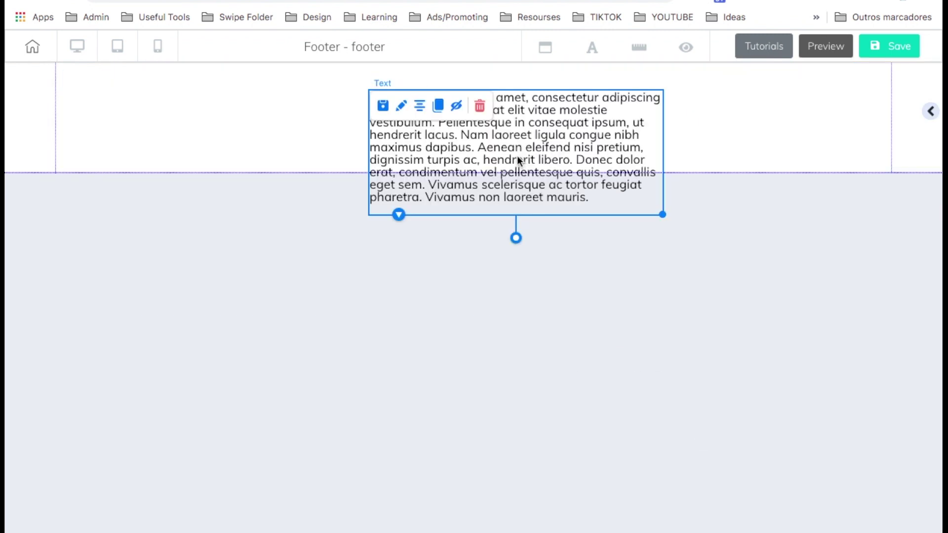
double_click(518, 155)
type("Fábio Ourique,")
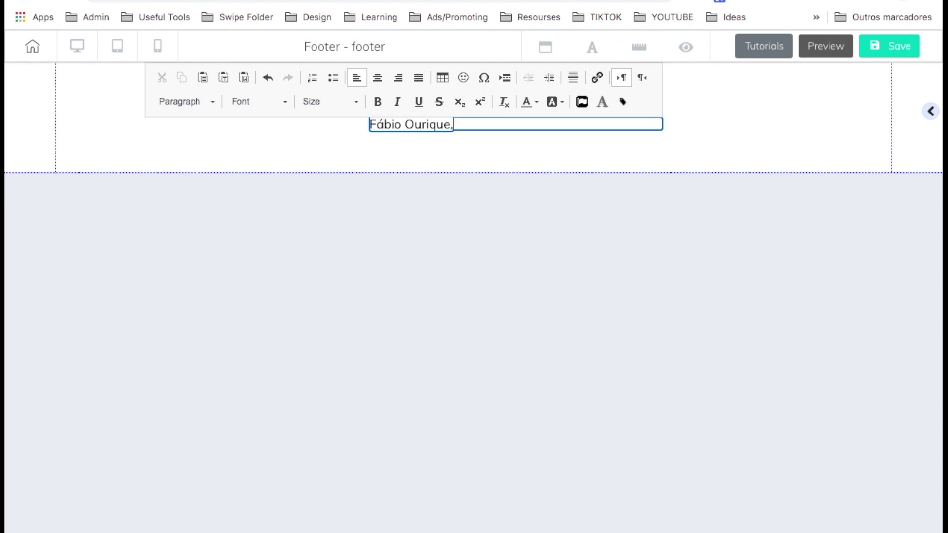
type("All Rights Reserved.")
key("Return")
type("www.fabioourique")
key("BackSpace")
key("BackSpace")
key("BackSpace")
type("que.com")
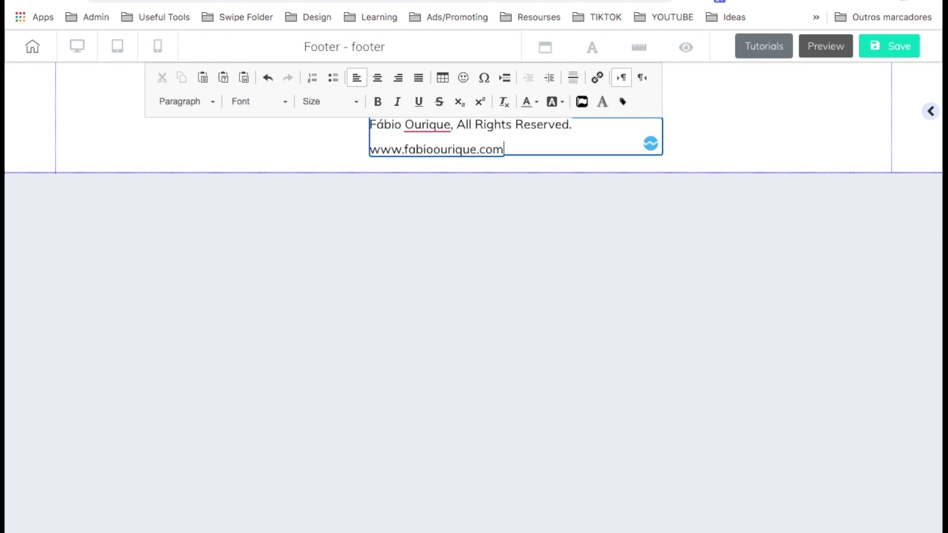
Centre the copyright text element in the footer.
left_click(506, 157)
left_click(555, 121)
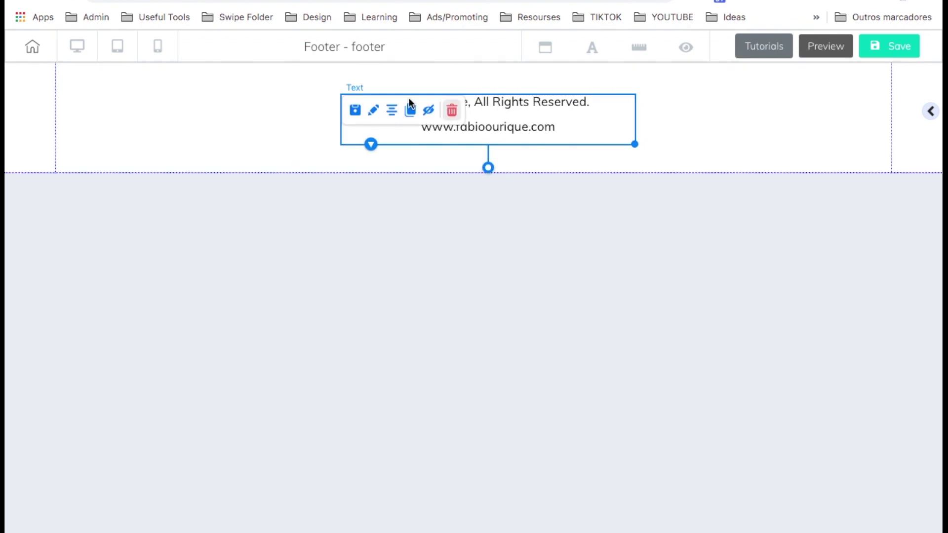
left_click(390, 110)
left_click(641, 290)
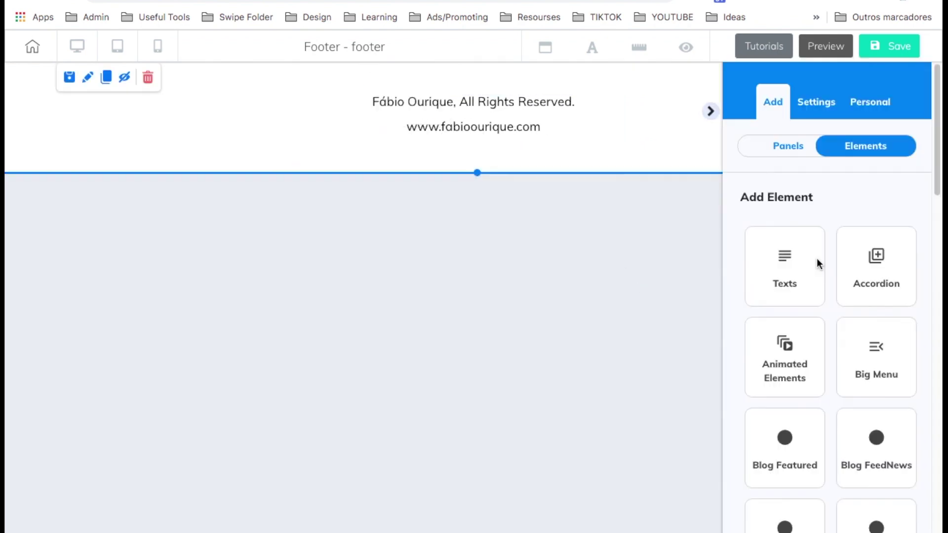
Place a horizontal line above the footer text, stretch it wide and centre it.
scroll(816, 259, "down", 10)
left_click(790, 263)
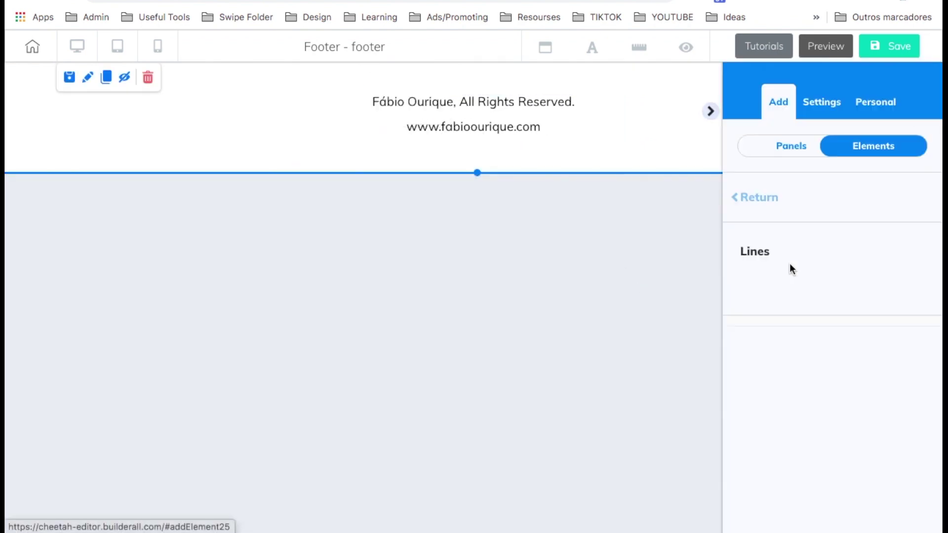
left_click_drag(816, 406, 499, 80)
left_click_drag(814, 415, 477, 137)
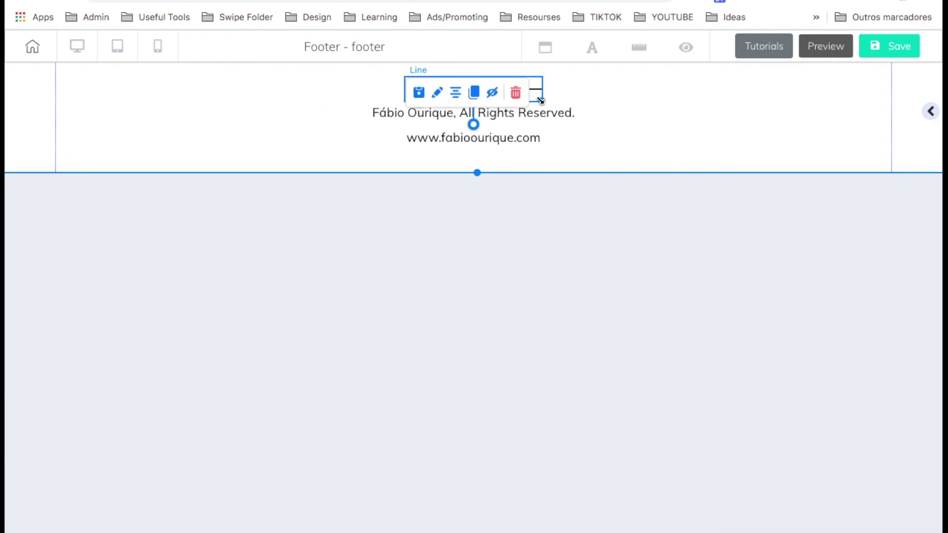
left_click_drag(540, 101, 916, 102)
left_click(560, 294)
Save the footer and return to the site dashboard.
left_click(891, 47)
left_click(750, 347)
left_click(32, 47)
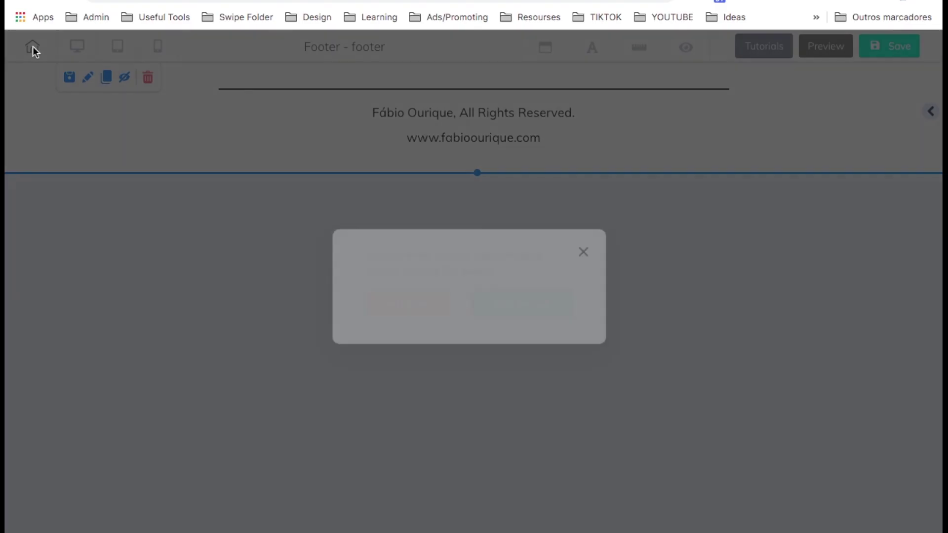
In the HOME page settings, set the desktop and mobile header to 'header'.
left_click(405, 308)
left_click(397, 322)
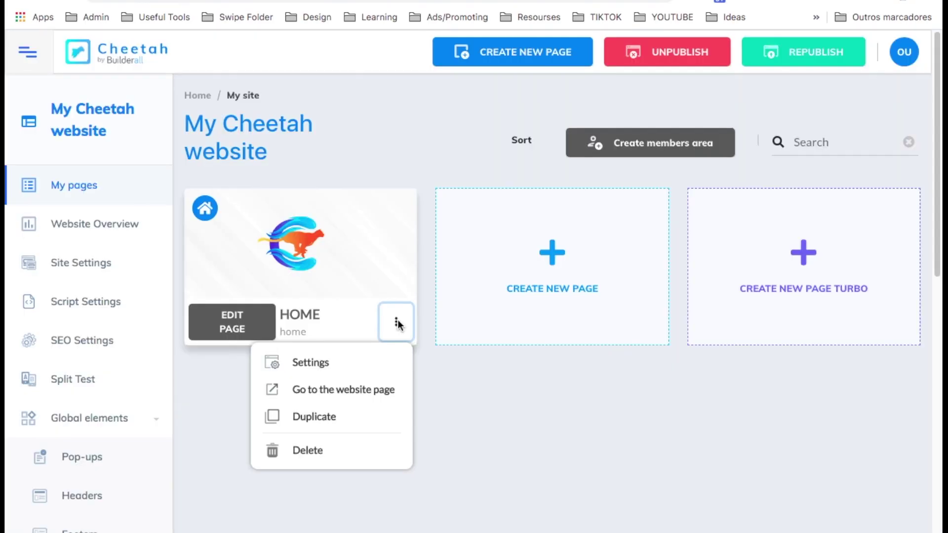
left_click(343, 366)
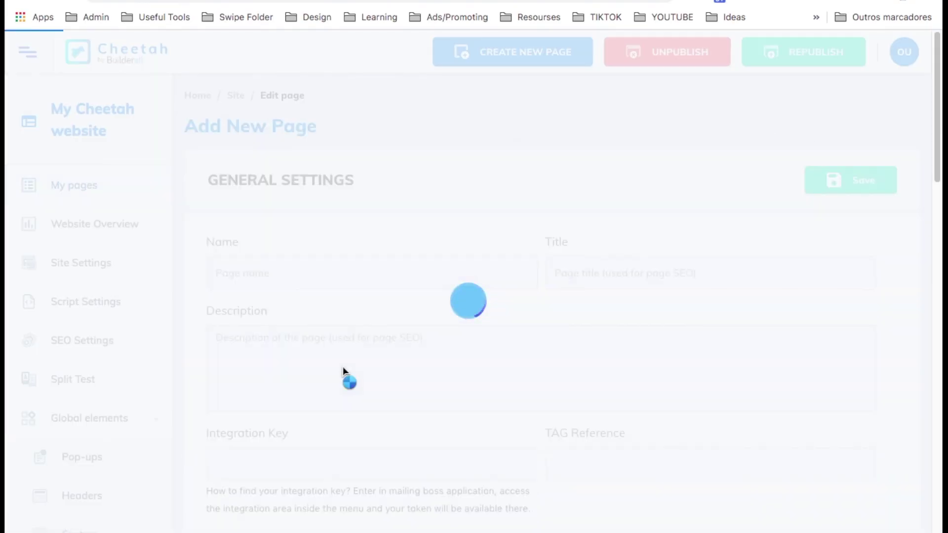
scroll(343, 366, "down", 15)
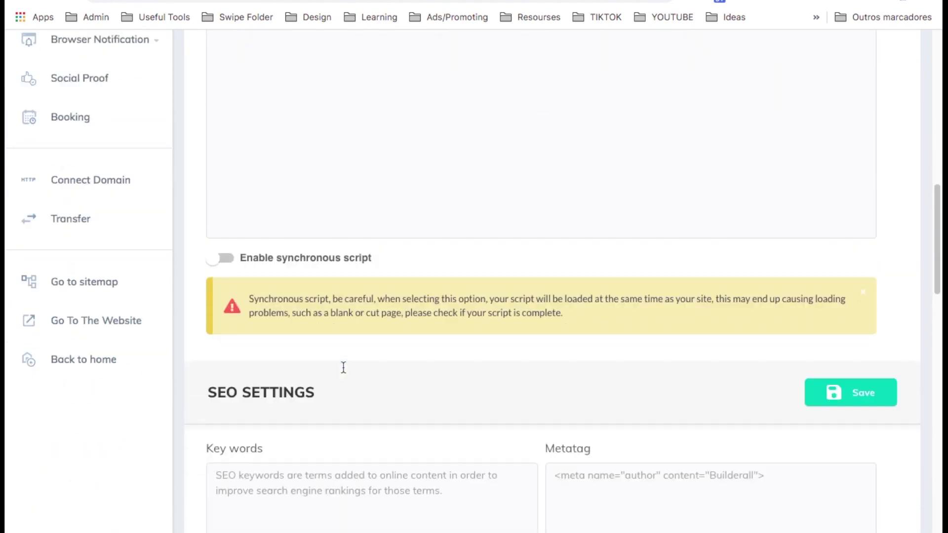
scroll(343, 367, "down", 12)
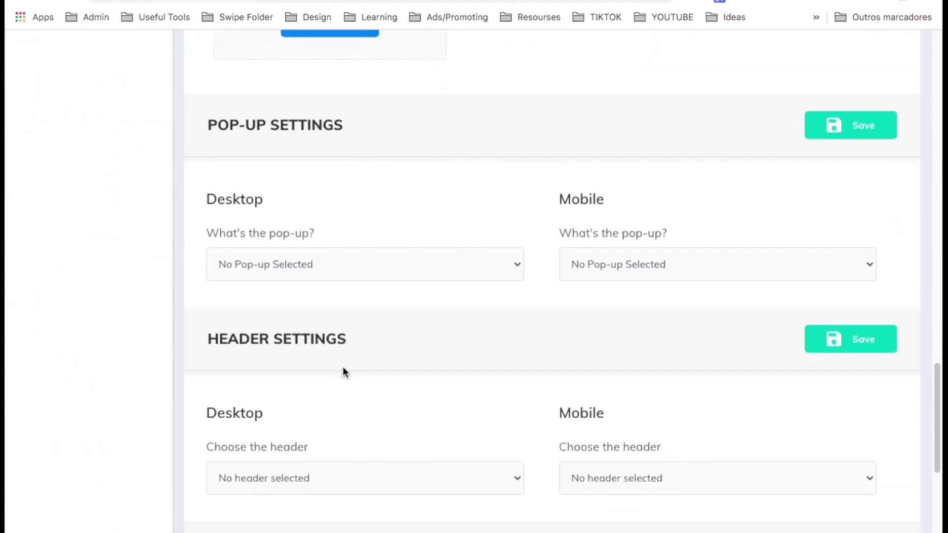
scroll(343, 371, "down", 4)
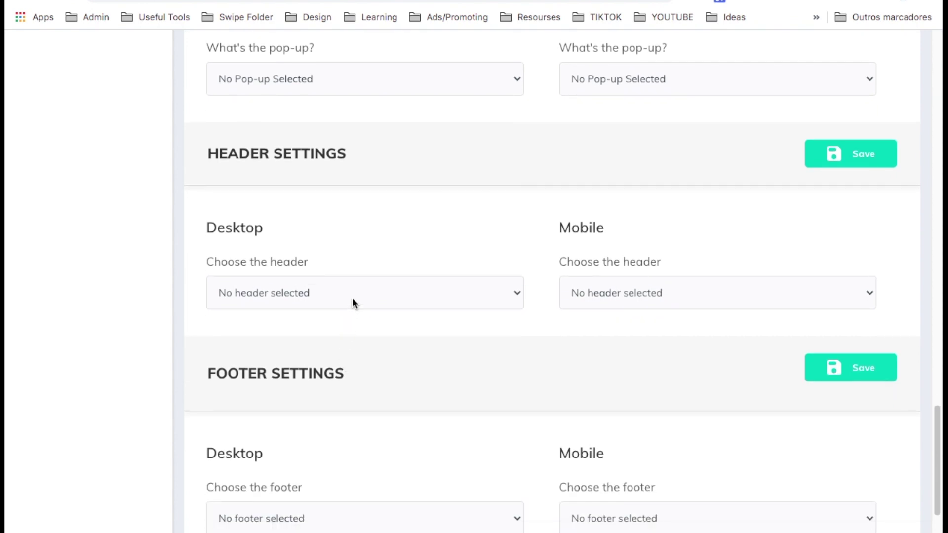
left_click(349, 296)
left_click(342, 307)
left_click(587, 295)
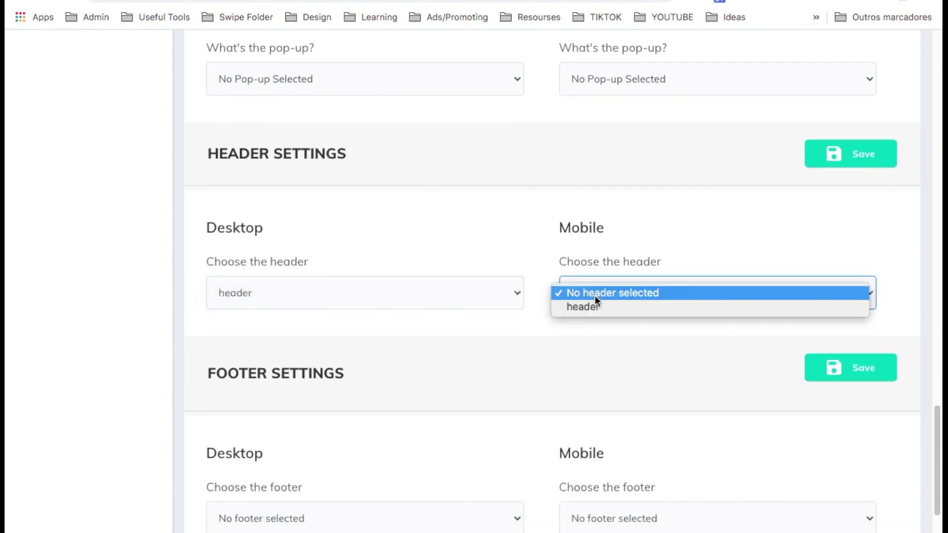
left_click(595, 309)
Set the desktop and mobile footer to 'footer' and save the page settings.
scroll(514, 393, "down", 2)
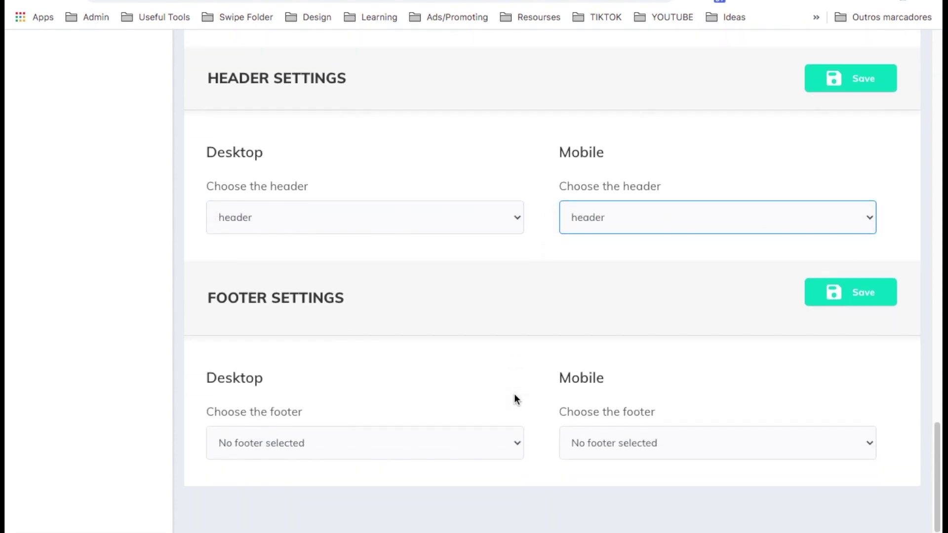
left_click(428, 439)
left_click(407, 457)
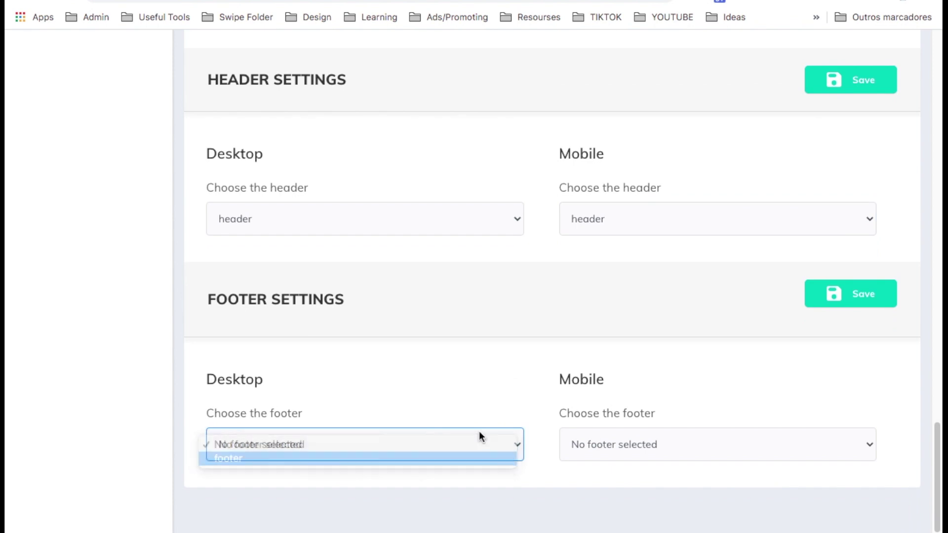
left_click(632, 448)
left_click(630, 459)
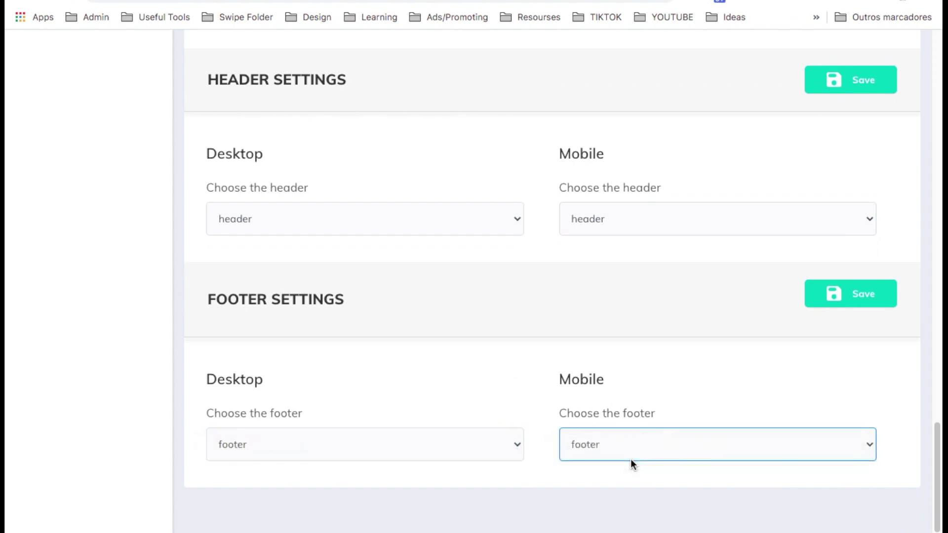
scroll(630, 458, "up", 2)
left_click(832, 389)
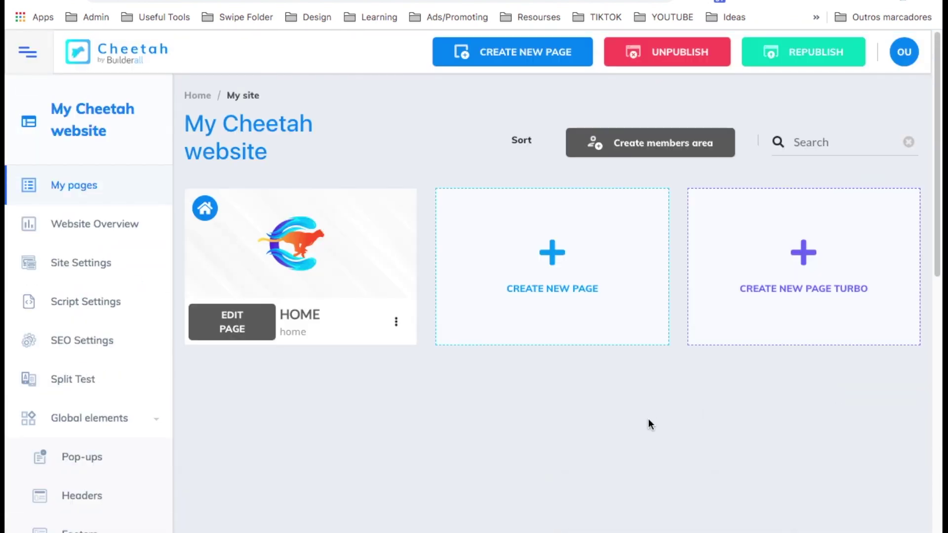
Open HOME in the editor and insert the purple '1st Fold - 12' marketing hero panel.
left_click(238, 326)
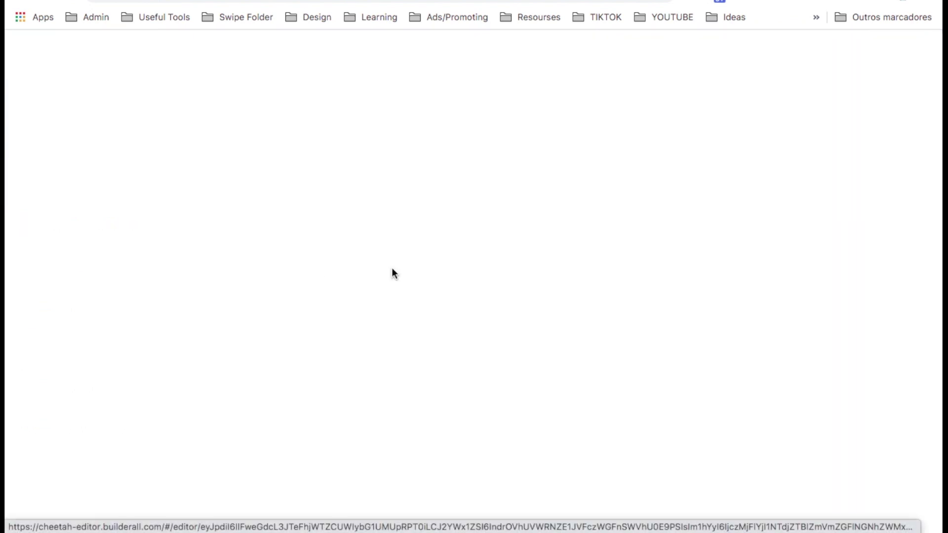
left_click(783, 146)
left_click(805, 318)
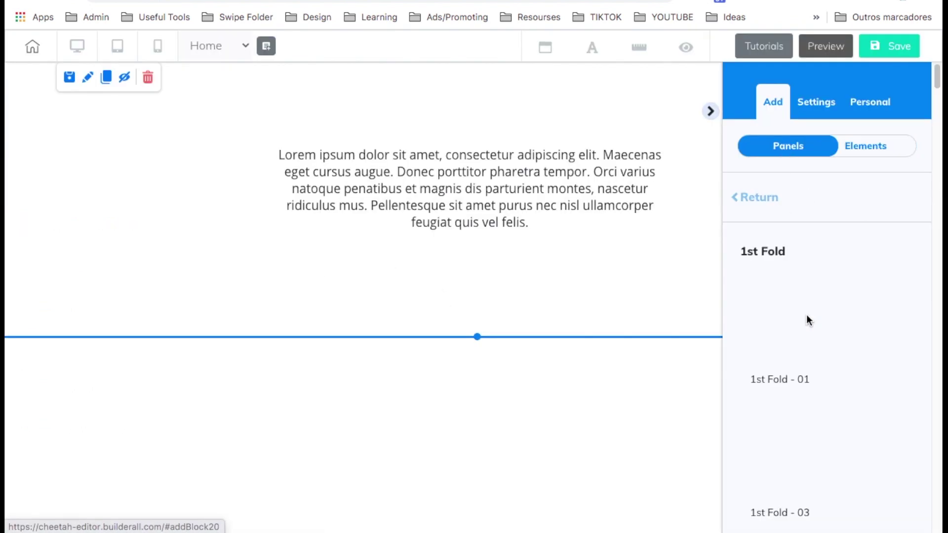
scroll(807, 316, "down", 12)
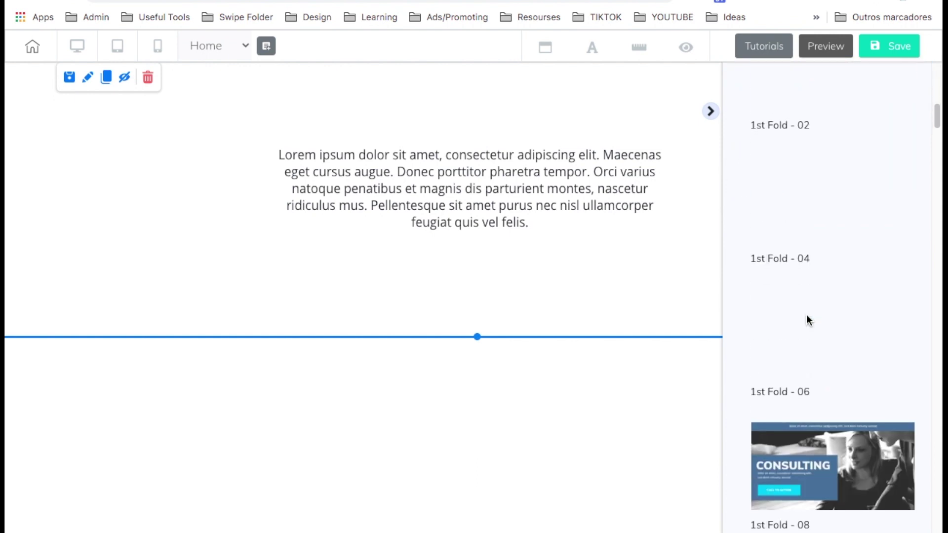
scroll(807, 318, "down", 10)
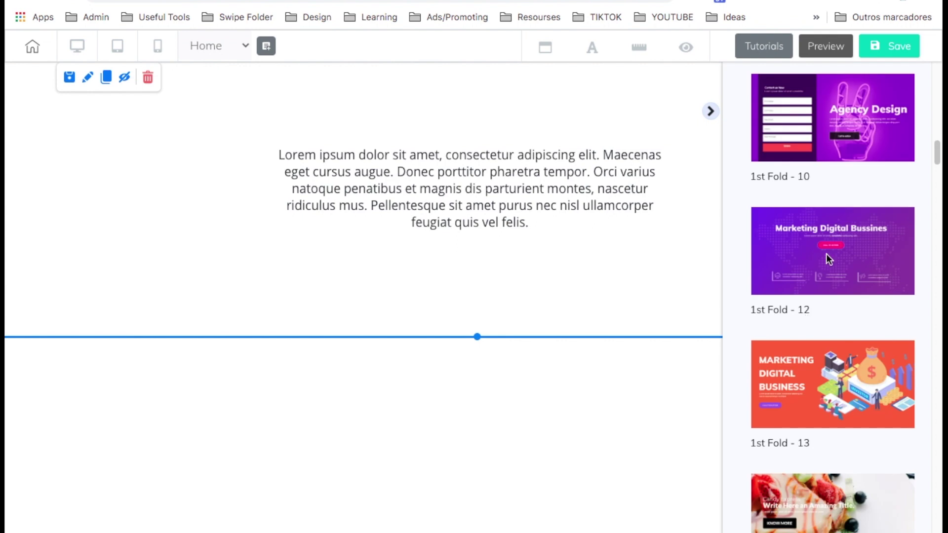
left_click(829, 259)
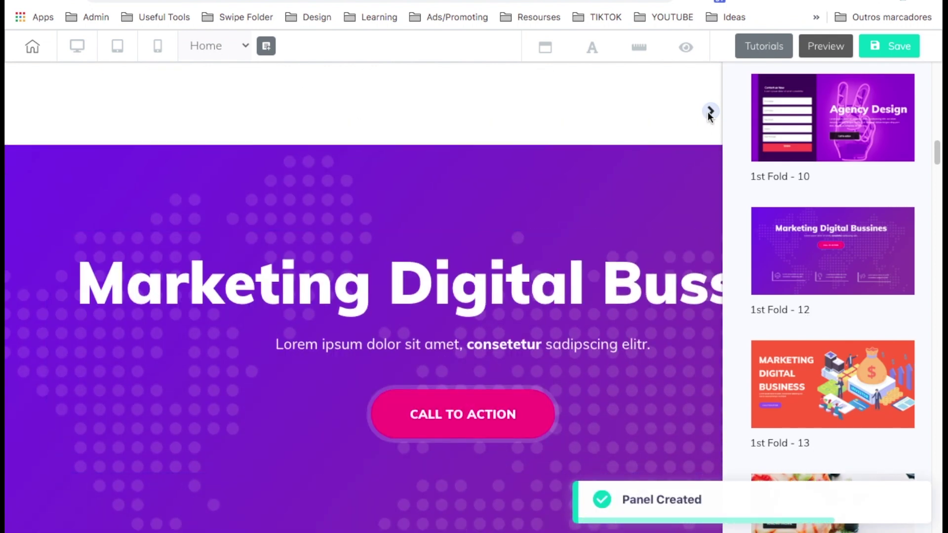
left_click(711, 111)
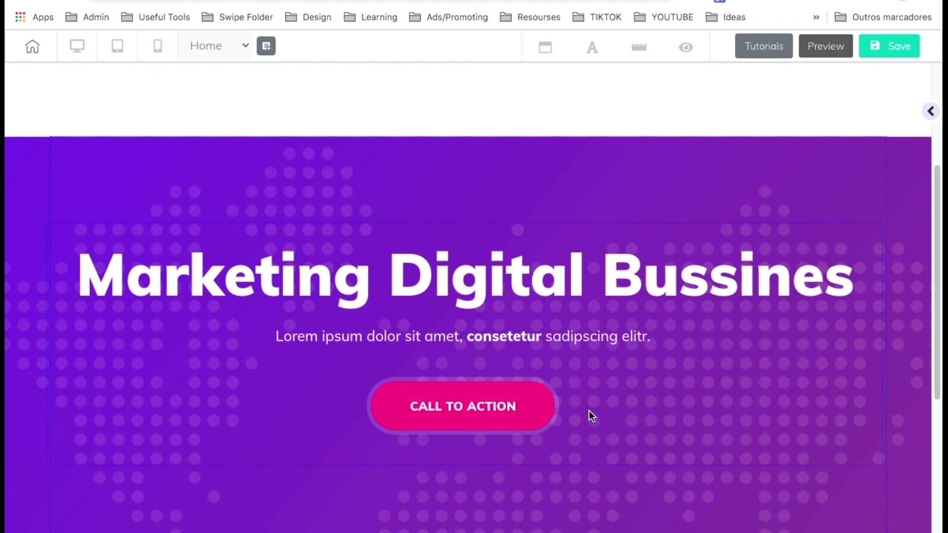
Replace the Lorem ipsum paragraph above the hero with the text 'WELCOME TO OUR PAGE'.
scroll(589, 411, "down", 5)
scroll(282, 387, "up", 9)
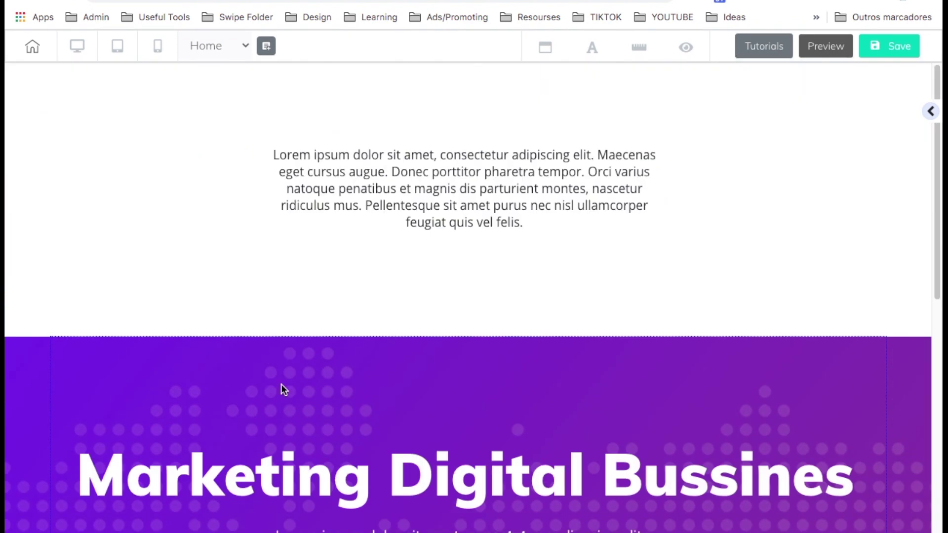
triple_click(535, 204)
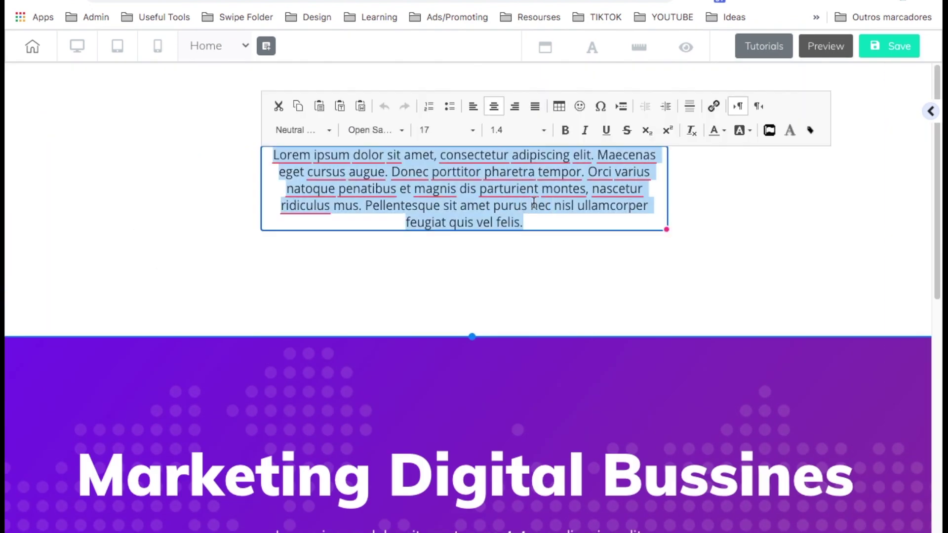
type("WELCOME TO OUR PAGE")
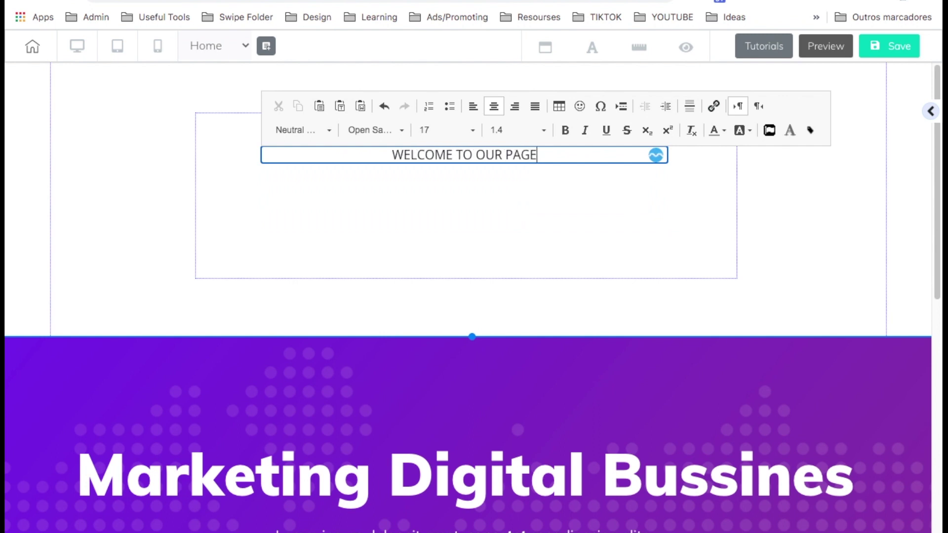
Set the WELCOME TO OUR PAGE heading to font size 41 in a Playfair font.
key("ctrl+a")
left_click(444, 130)
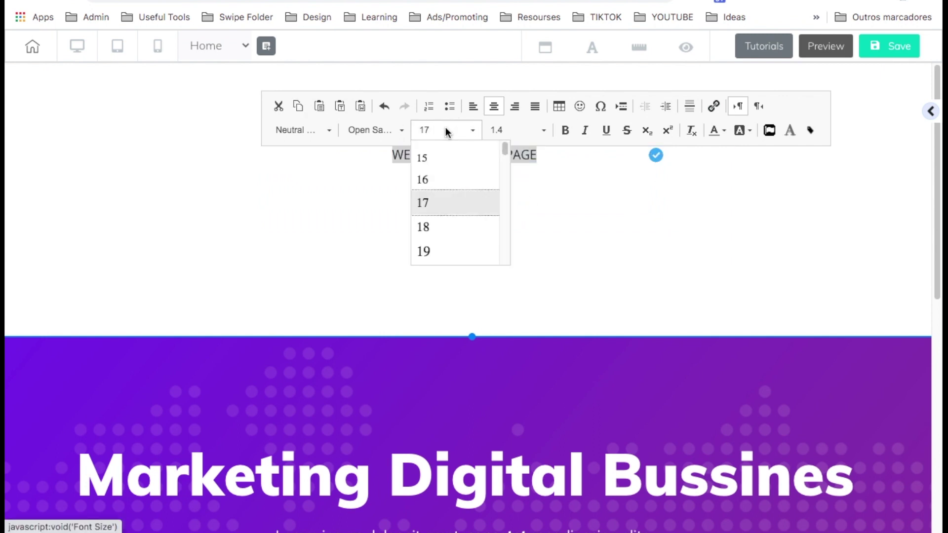
scroll(446, 202, "down", 3)
scroll(446, 197, "down", 5)
left_click(432, 261)
left_click(375, 130)
scroll(380, 194, "down", 3)
scroll(380, 194, "down", 2)
left_click(380, 195)
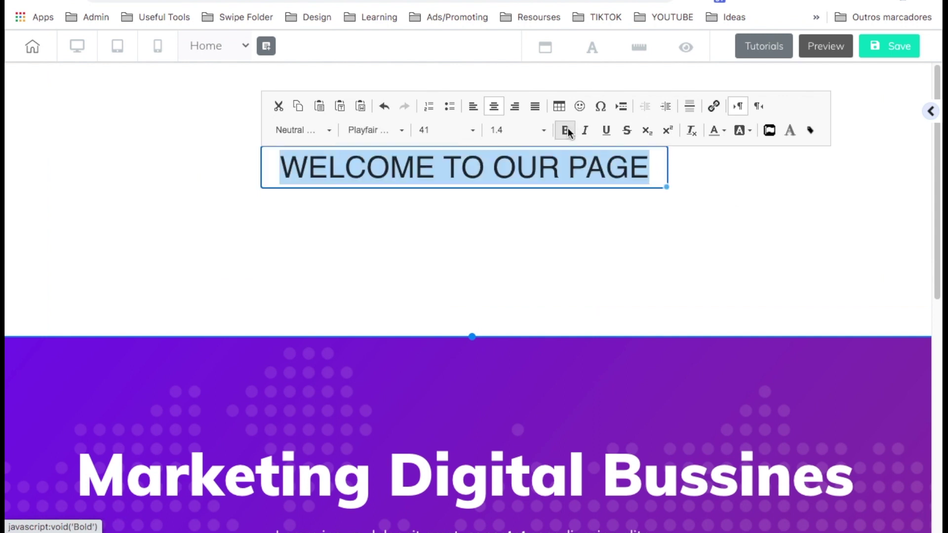
Make the heading bold and colour it purple.
left_click(565, 130)
left_click(719, 130)
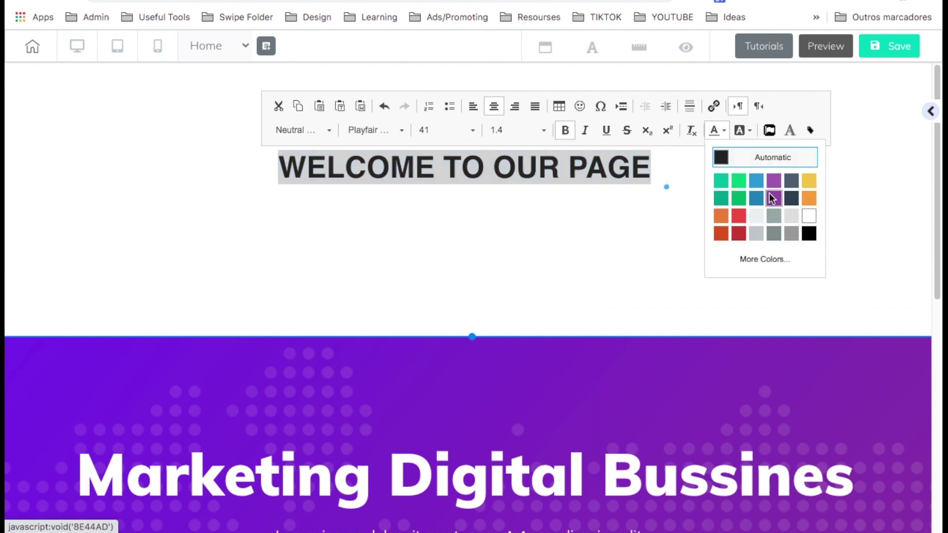
left_click(772, 200)
left_click(308, 135)
Show the Image elements in the elements panel.
left_click(887, 239)
scroll(825, 211, "up", 10)
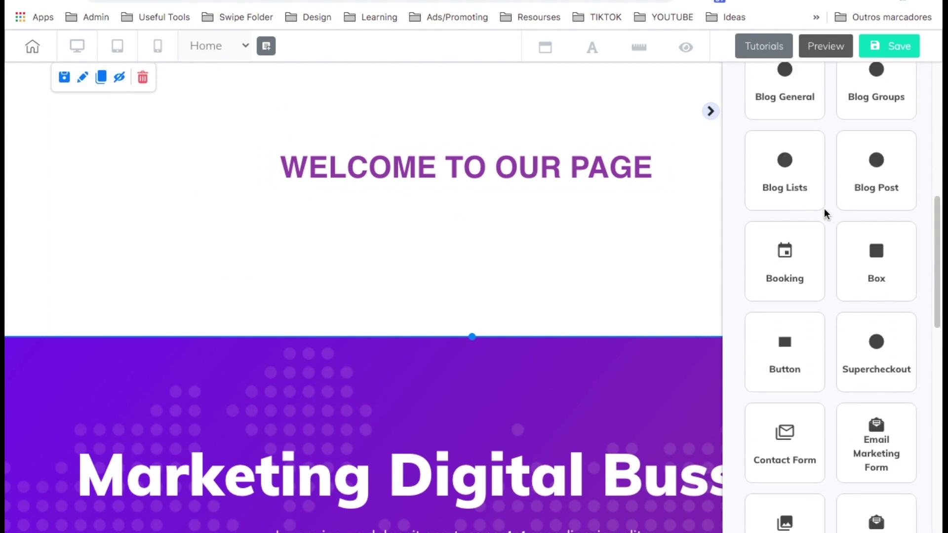
left_click(779, 147)
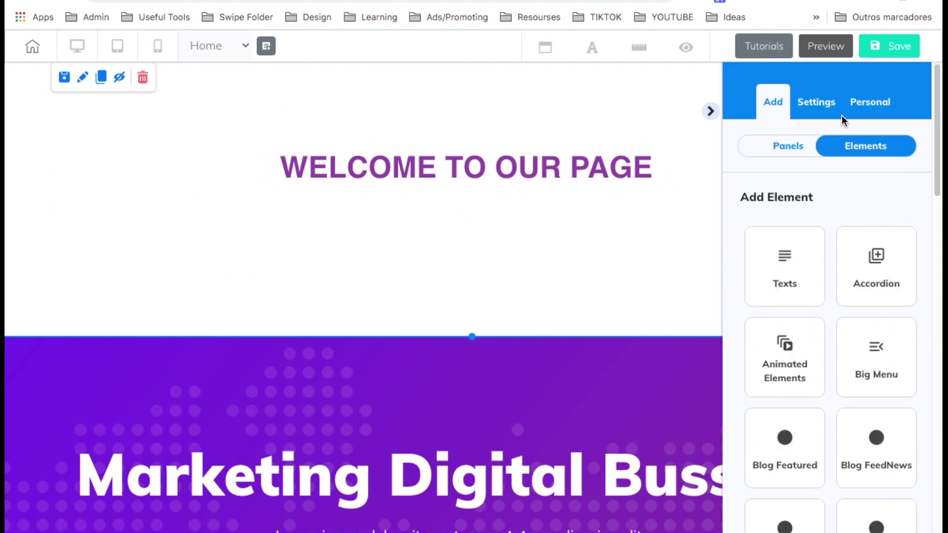
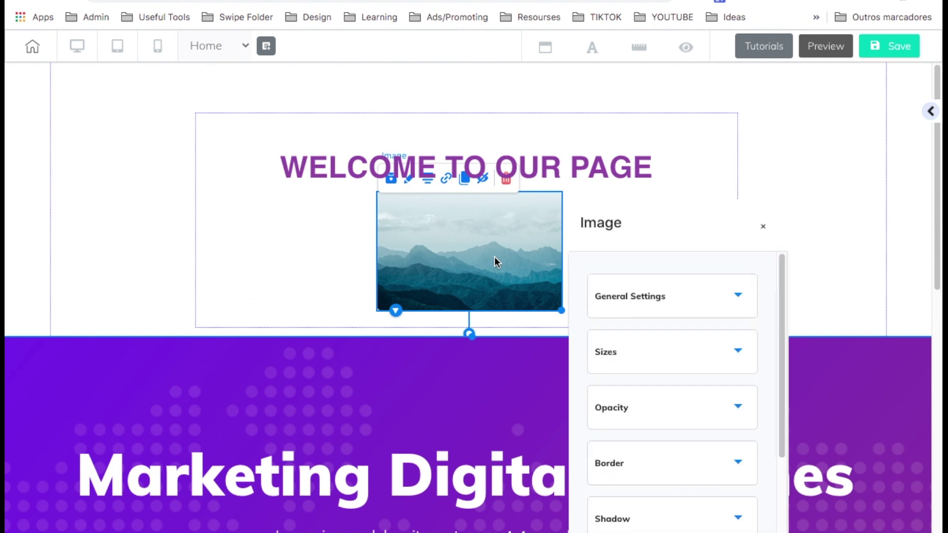
Expand the general settings in the mountain image's Image settings panel.
left_click(616, 295)
Replace the mountain picture with the armchair photo from User files and shrink it slightly.
scroll(635, 385, "down", 3)
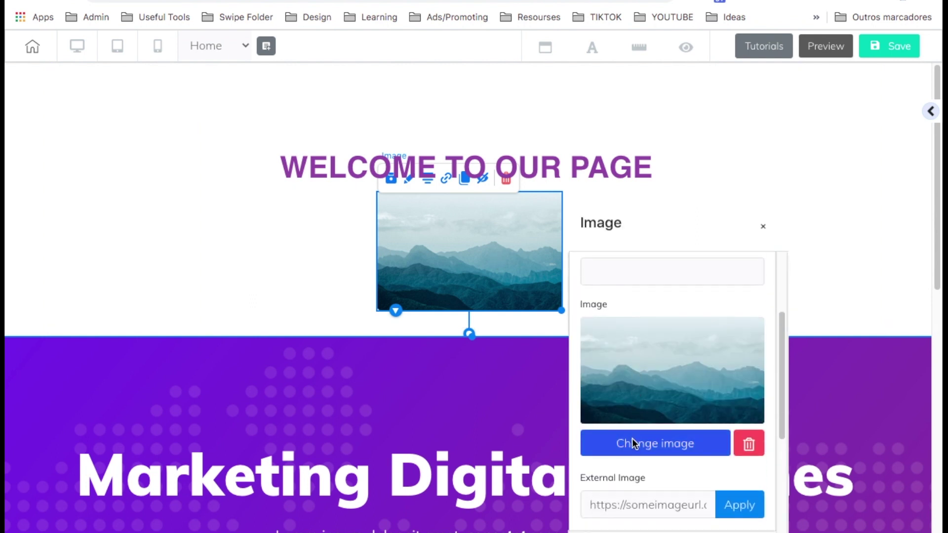
left_click(634, 443)
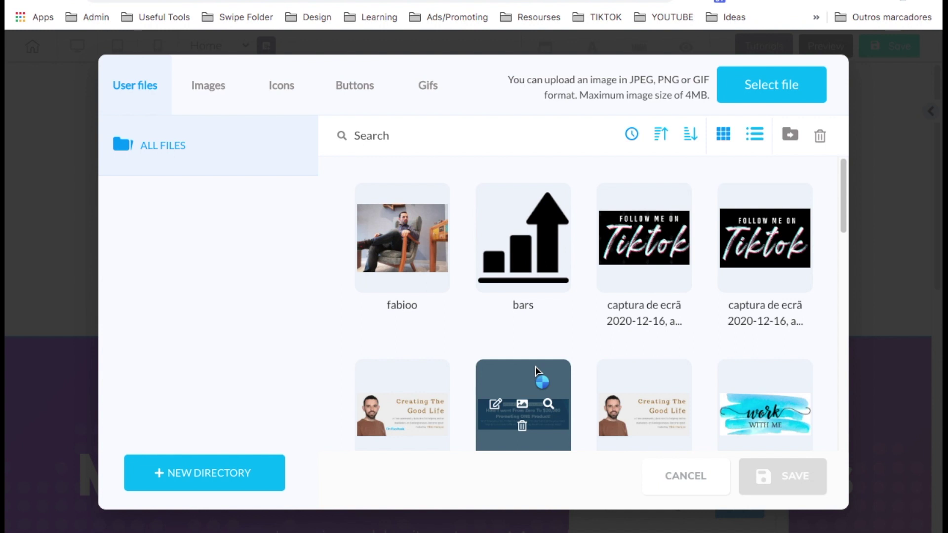
left_click(402, 237)
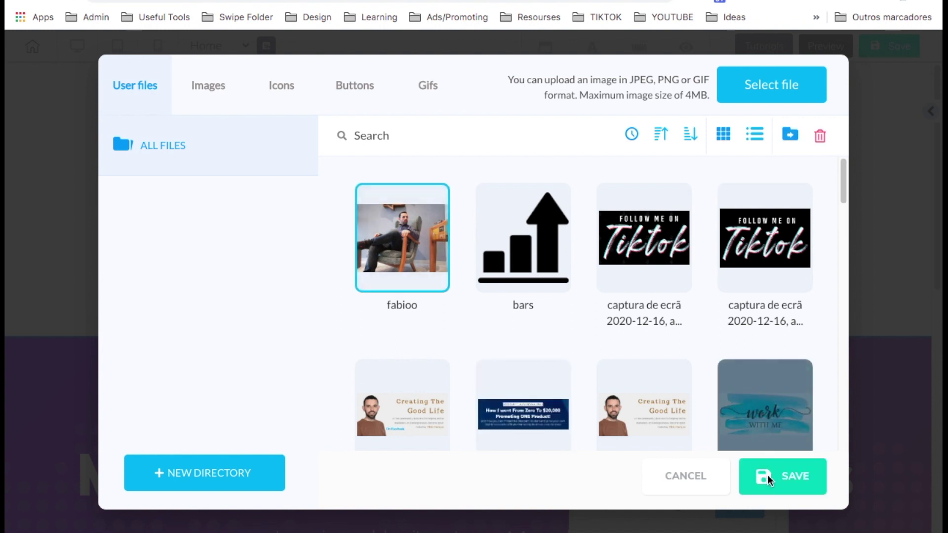
left_click(770, 479)
left_click_drag(561, 330, 535, 310)
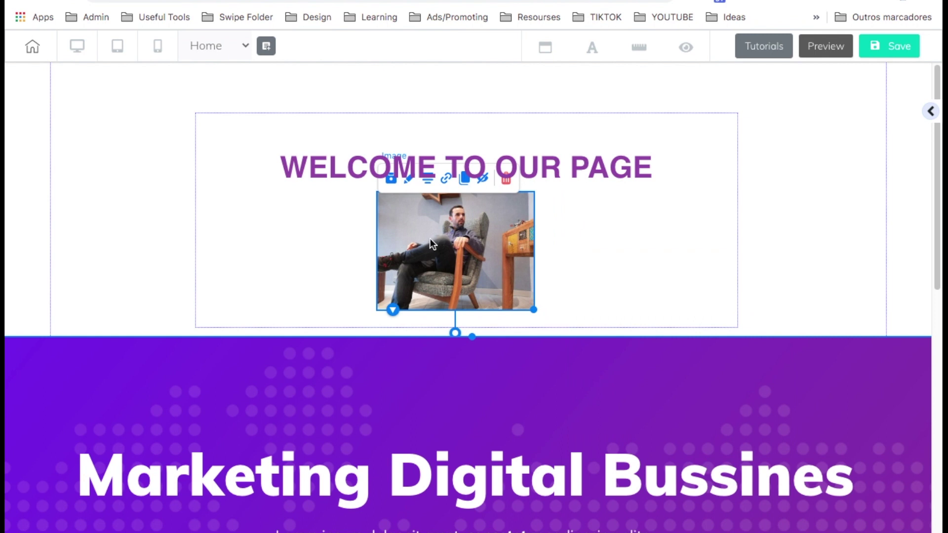
Round the photo's corners to a border radius of 20 and move it left.
double_click(510, 258)
scroll(639, 372, "down", 5)
scroll(639, 372, "down", 5)
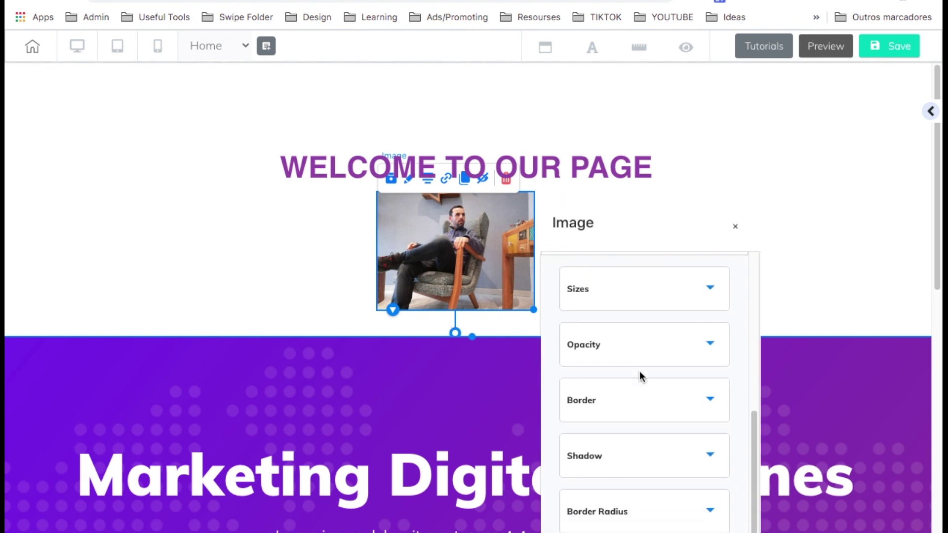
left_click(634, 362)
scroll(617, 375, "down", 1)
double_click(573, 370)
type("20")
double_click(581, 409)
type("20")
key("Tab")
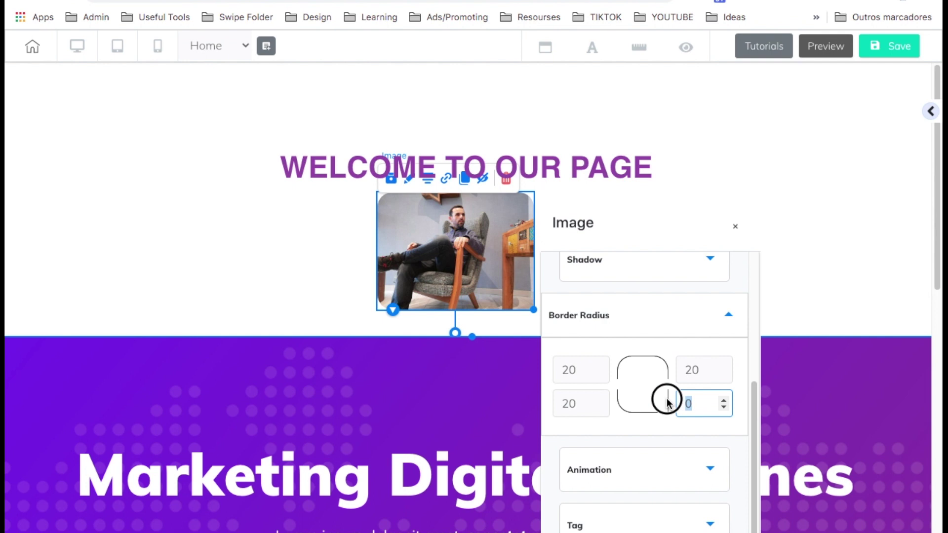
type("20")
left_click_drag(466, 268, 286, 267)
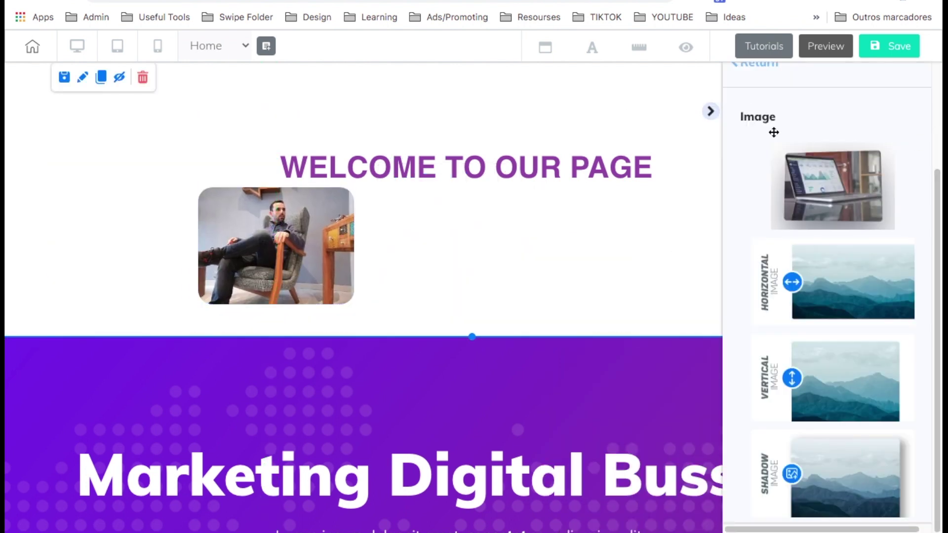
scroll(748, 95, "up", 1)
Place a Title H5 text element to the right of the photo.
left_click(752, 97)
left_click(791, 260)
scroll(849, 435, "down", 2)
left_click_drag(848, 435, 497, 227)
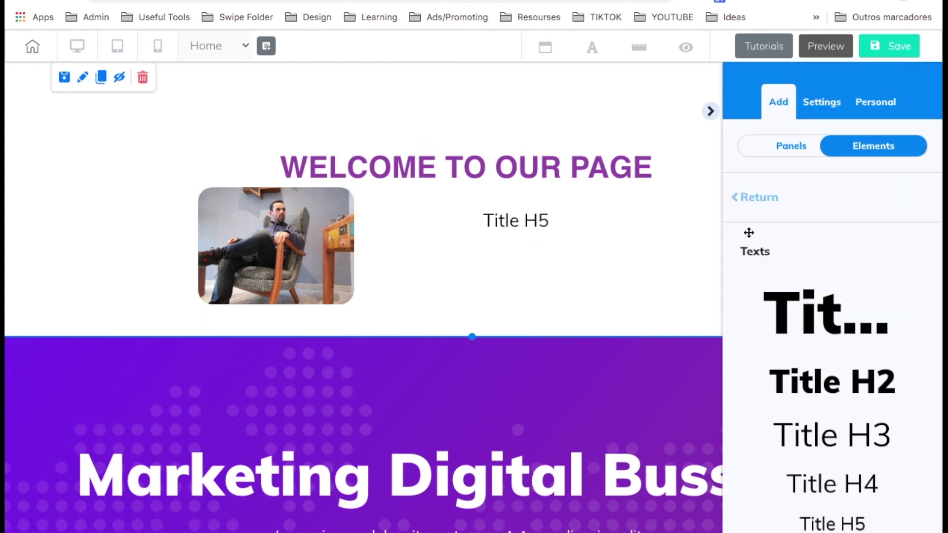
Enter the introduction ending 'so rest in peace your in the right place!', widen it, and left-align it.
left_click(537, 219)
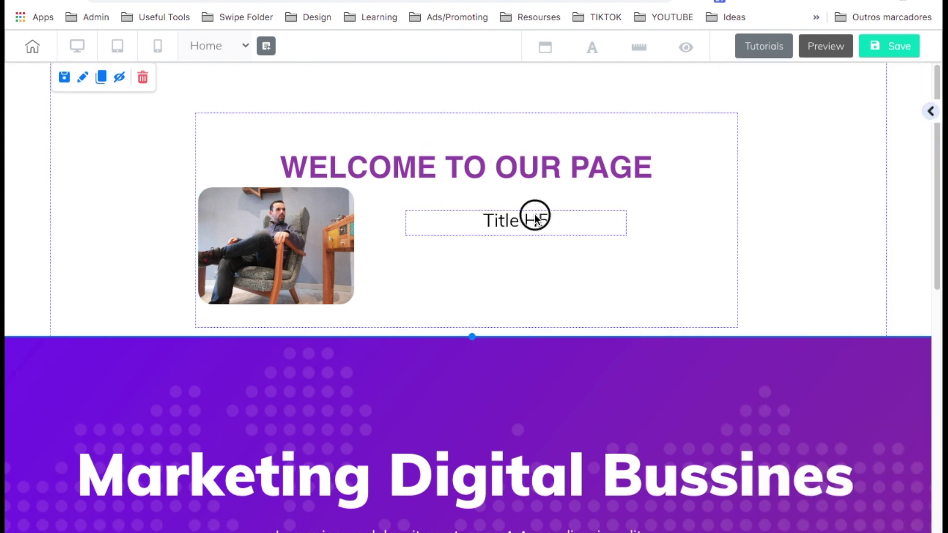
left_click(535, 216)
type("Hi,")
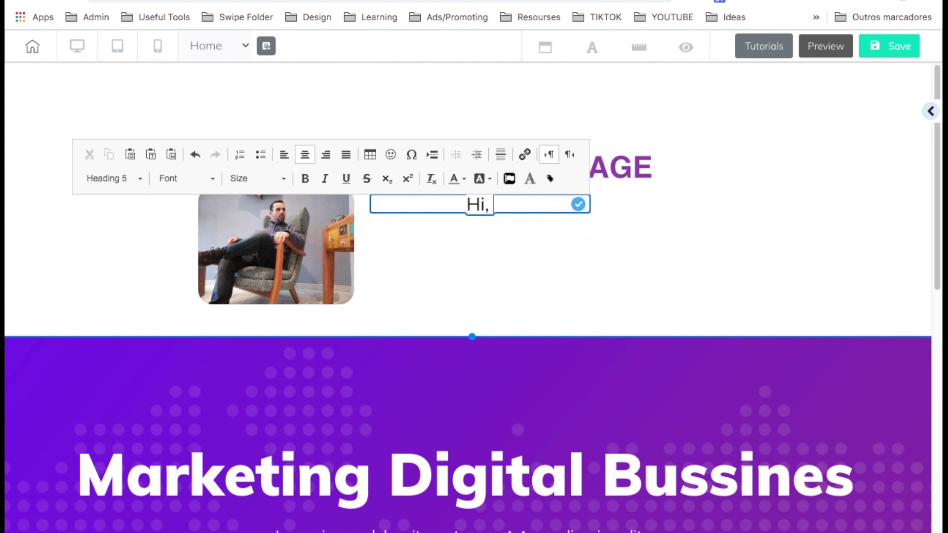
type(" my name is Fábio And this is how you can create any website easy, fast! I have been doing this for over 10 years, so rest in peace your in the right place!")
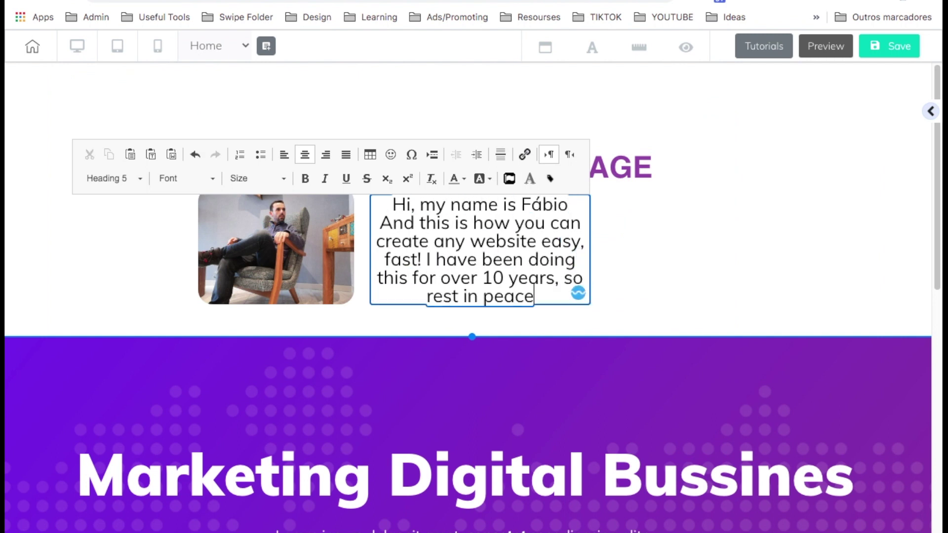
left_click(591, 326)
left_click_drag(591, 326, 729, 318)
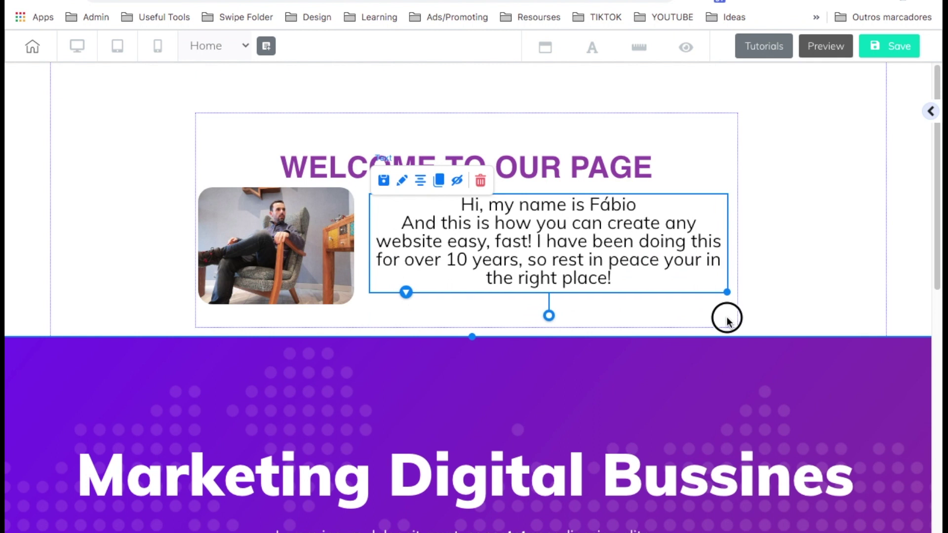
left_click(790, 269)
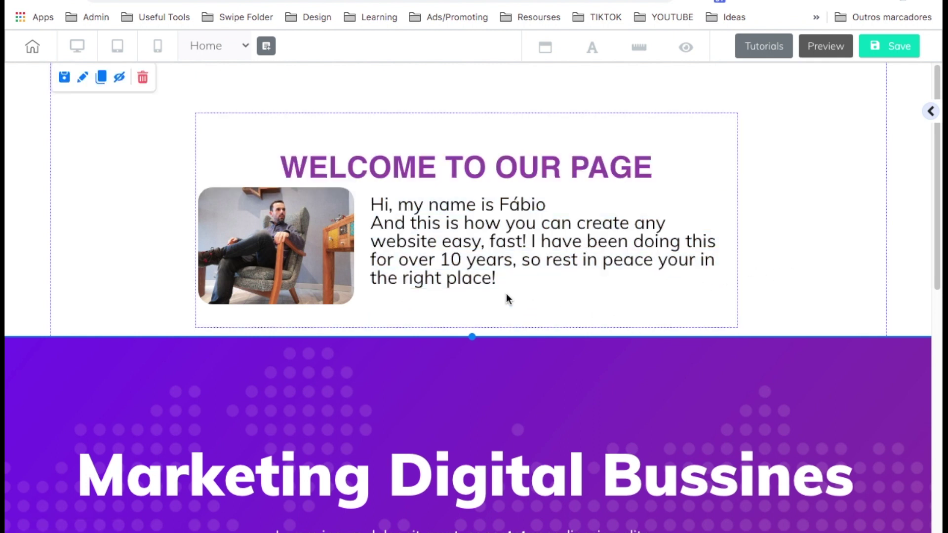
left_click_drag(339, 176, 340, 158)
Retitle the hero 'Digital Marketer' with the subtitle 'Helping you making an impact!'.
scroll(136, 206, "down", 2)
triple_click(464, 383)
type("Digital")
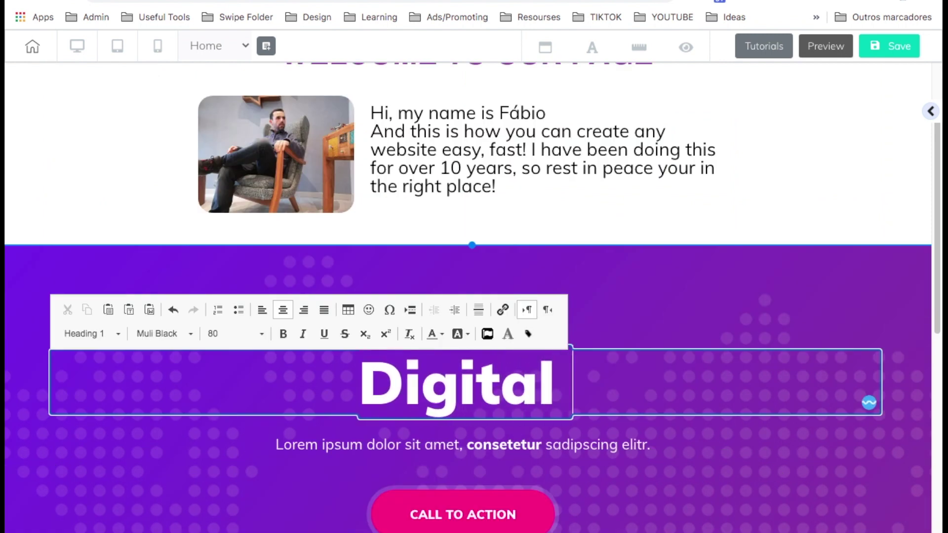
type(" Marketer")
triple_click(482, 443)
type("Helping you making an impact!")
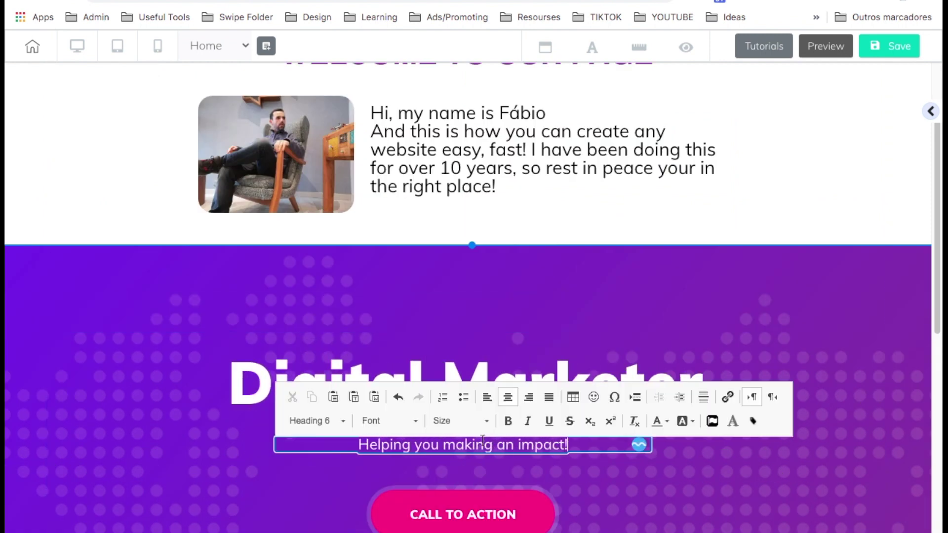
left_click(484, 469)
Change the button headline to 'Get My Tricks and Hacks on Making Money Online FREE' and widen it.
scroll(486, 337, "down", 4)
left_click(487, 337)
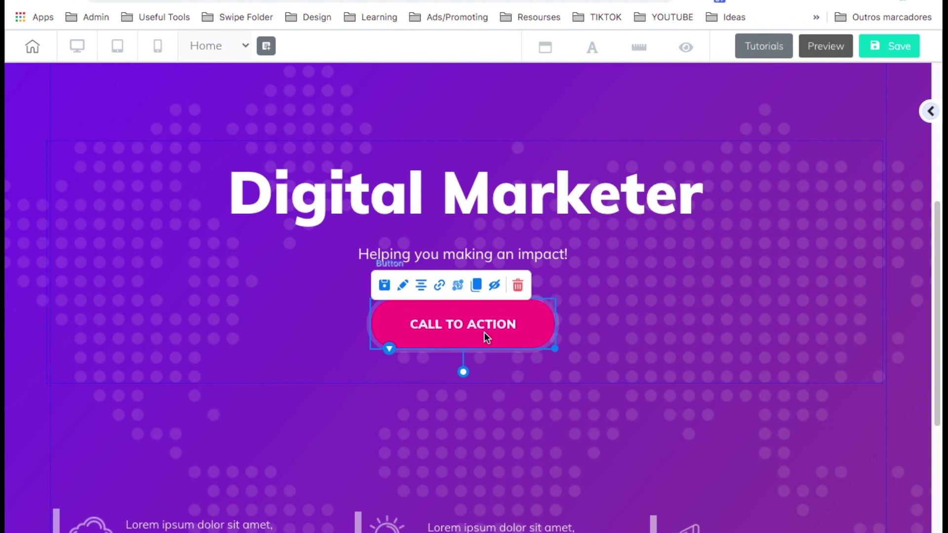
left_click(407, 286)
left_click_drag(642, 326, 688, 134)
scroll(690, 346, "down", 3)
left_click(690, 346)
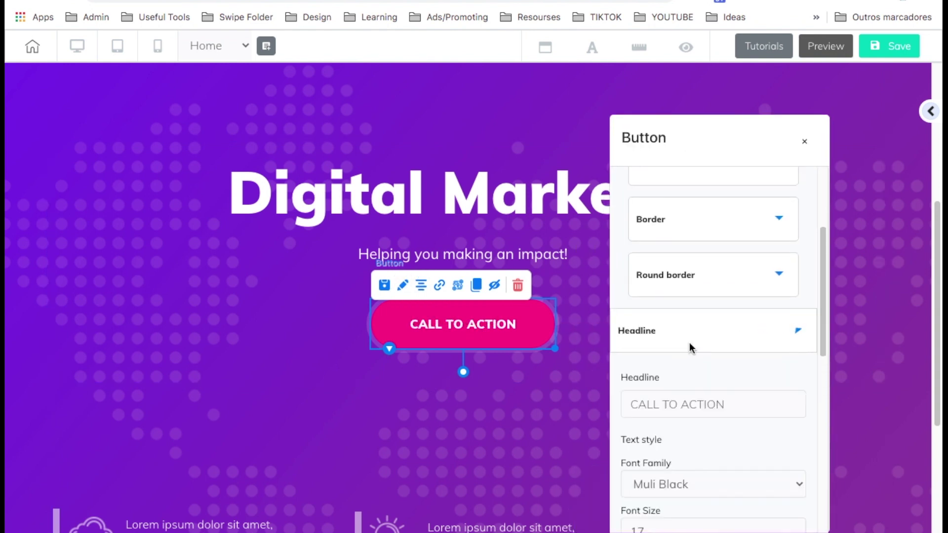
scroll(690, 348, "down", 2)
left_click(688, 333)
key("ctrl+a")
type("Get My Tricks and Hacks on Making Money Online FREE")
left_click(849, 269)
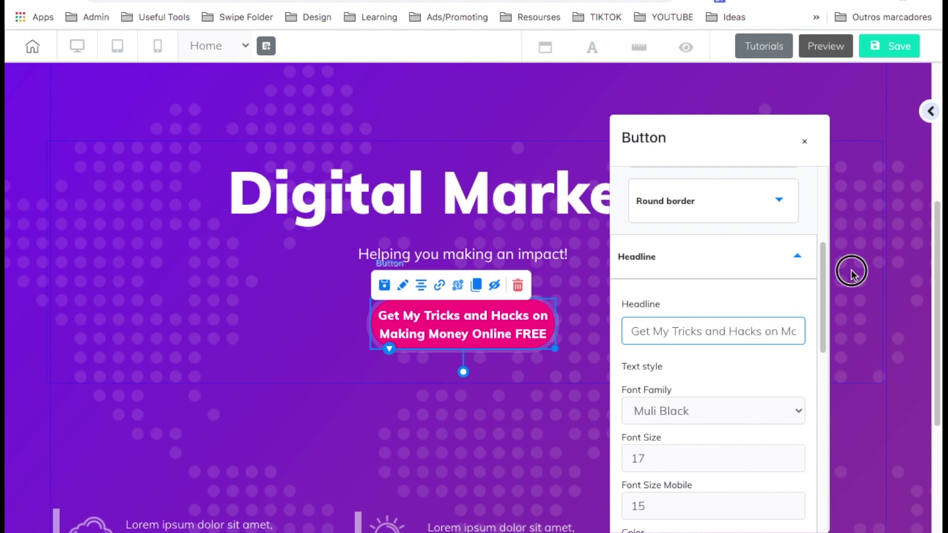
left_click(508, 321)
left_click_drag(555, 349, 576, 351)
scroll(833, 206, "down", 4)
scroll(834, 213, "up", 10)
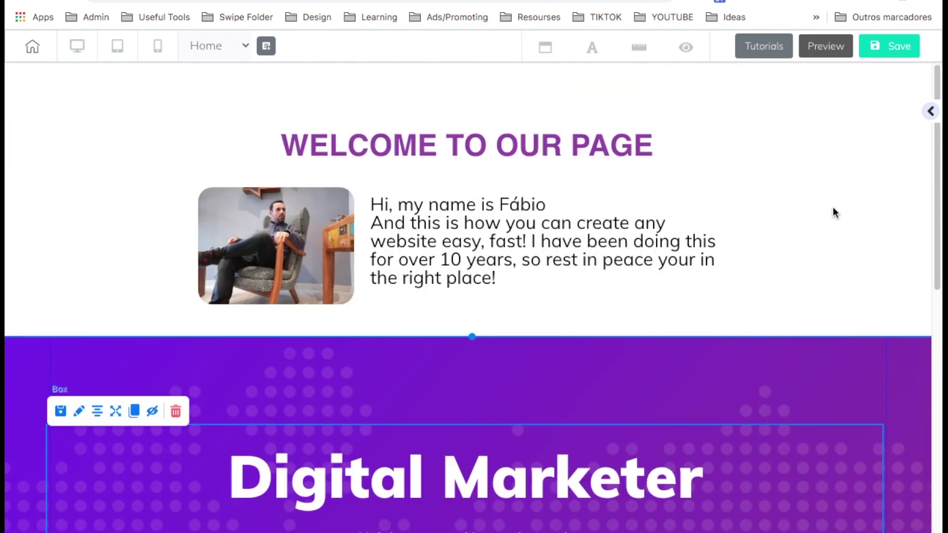
Insert a Testimonials panel from the Panels templates onto the home page.
scroll(833, 212, "down", 6)
scroll(833, 213, "up", 6)
left_click(930, 111)
left_click(808, 148)
left_click(764, 203)
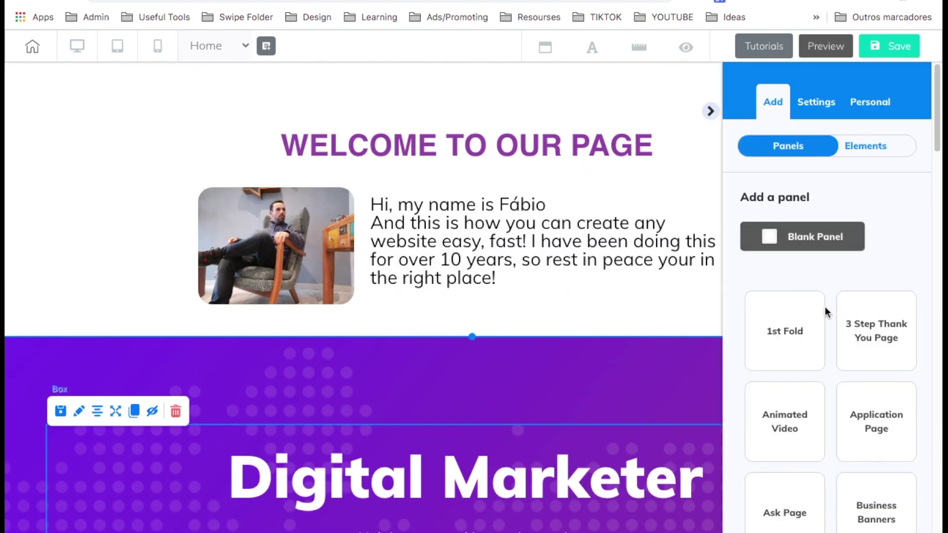
scroll(830, 341, "down", 7)
scroll(832, 340, "down", 4)
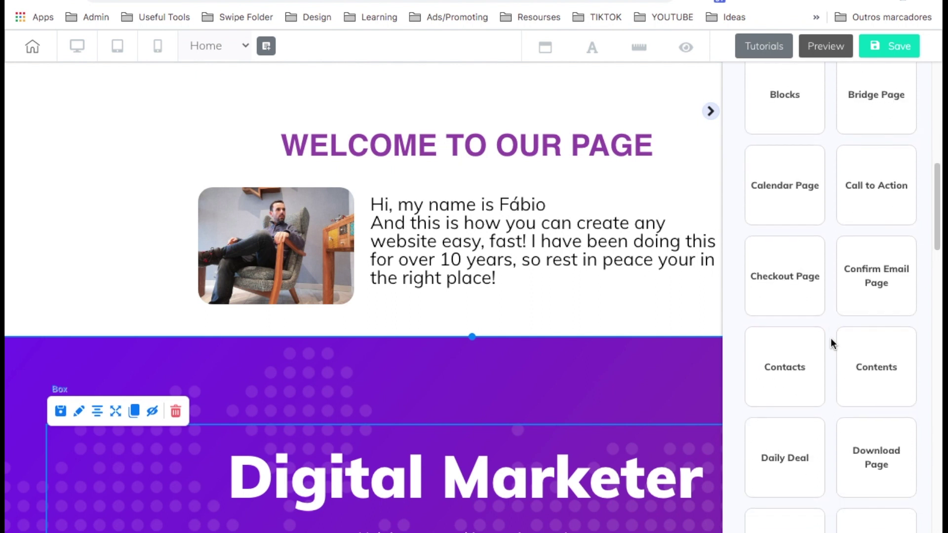
scroll(831, 338, "down", 5)
left_click(860, 272)
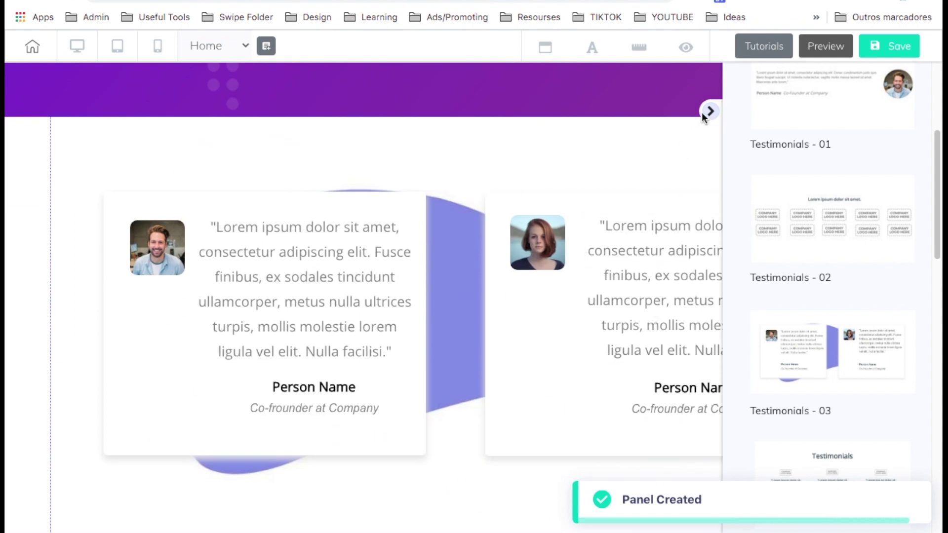
Check the call-to-action button and its surrounding box, then save the home page.
left_click(710, 112)
left_click(558, 413)
left_click(690, 352)
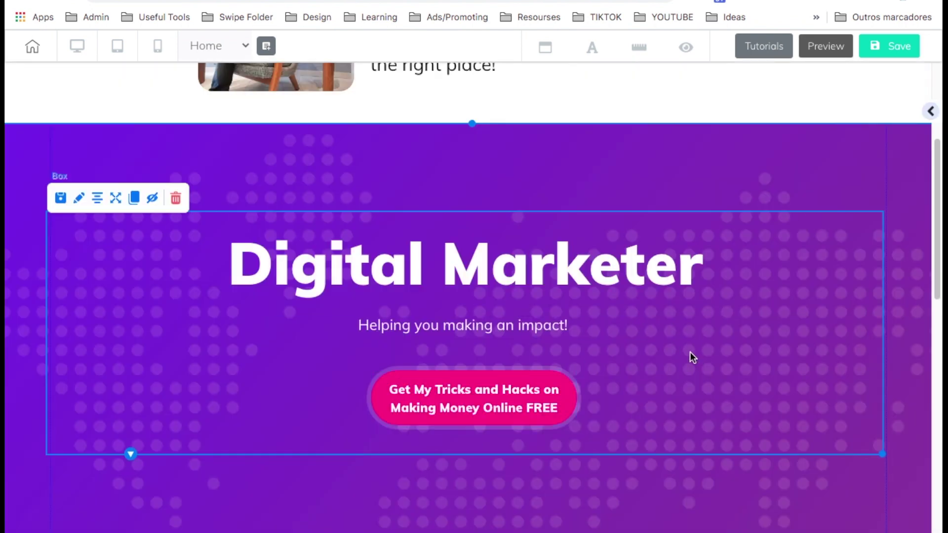
left_click(548, 386)
left_click(621, 358)
left_click(879, 55)
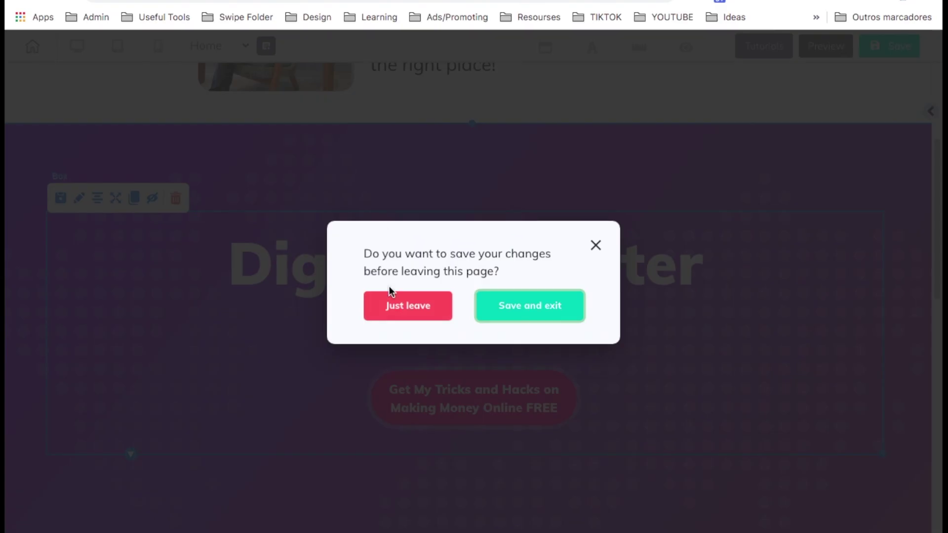
Leave the editor, create a pop-up named 'optin' under Pop-ups, and open it for editing.
left_click(391, 299)
scroll(85, 432, "down", 3)
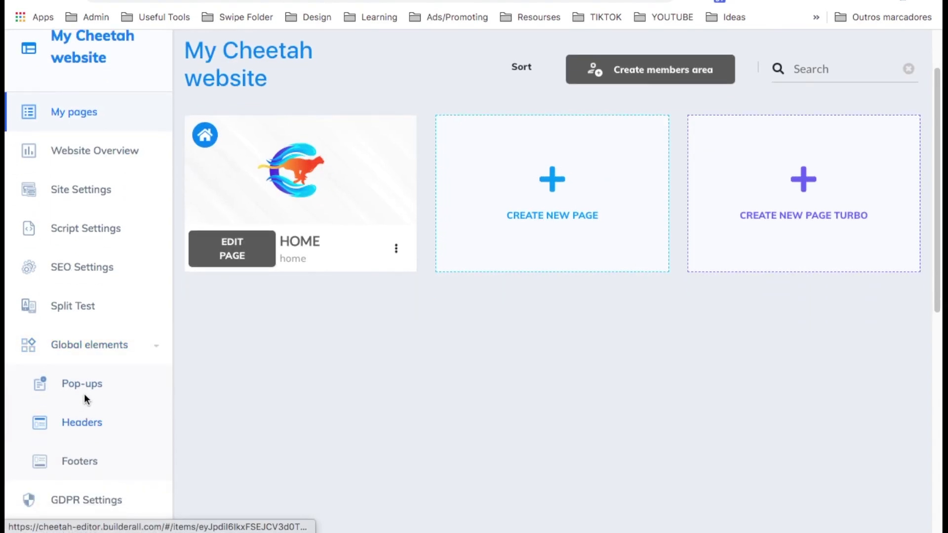
left_click(83, 388)
left_click(338, 255)
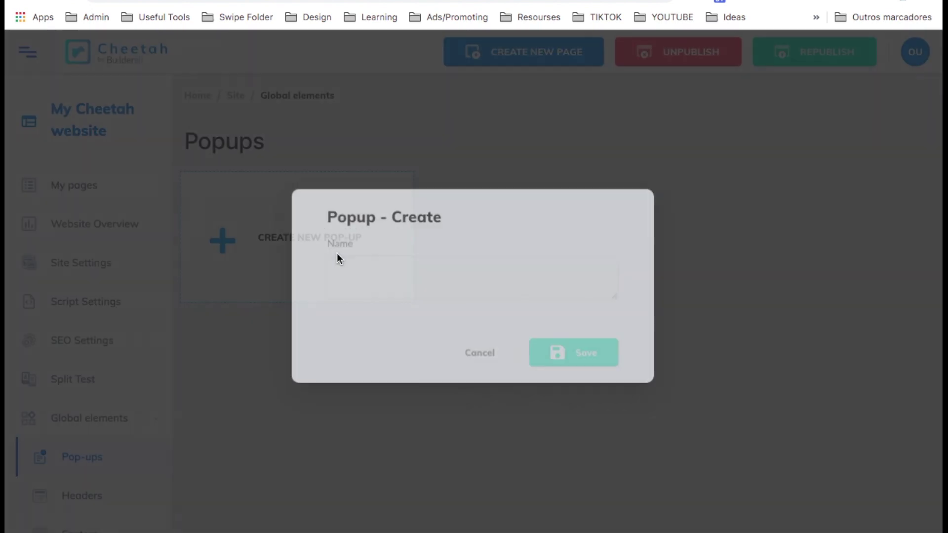
left_click(476, 289)
type("optin")
left_click(562, 340)
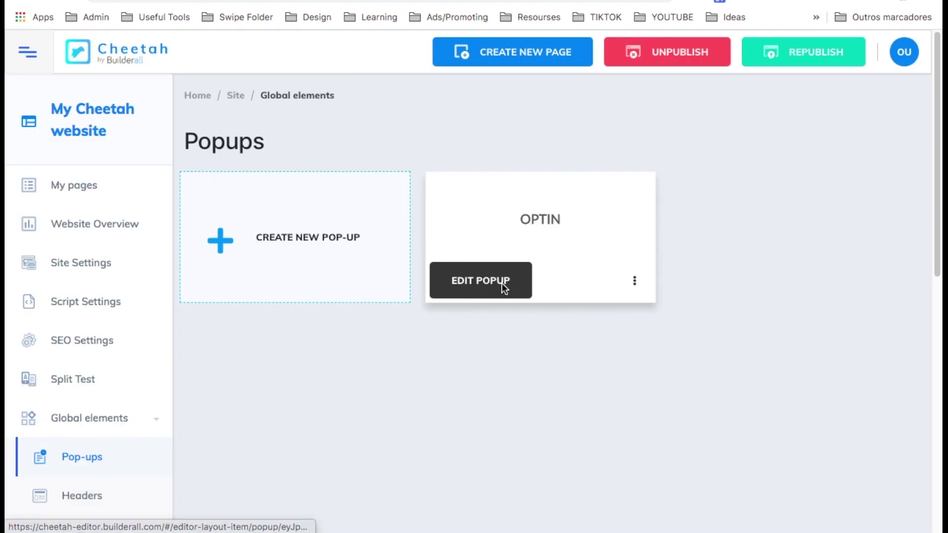
left_click(502, 283)
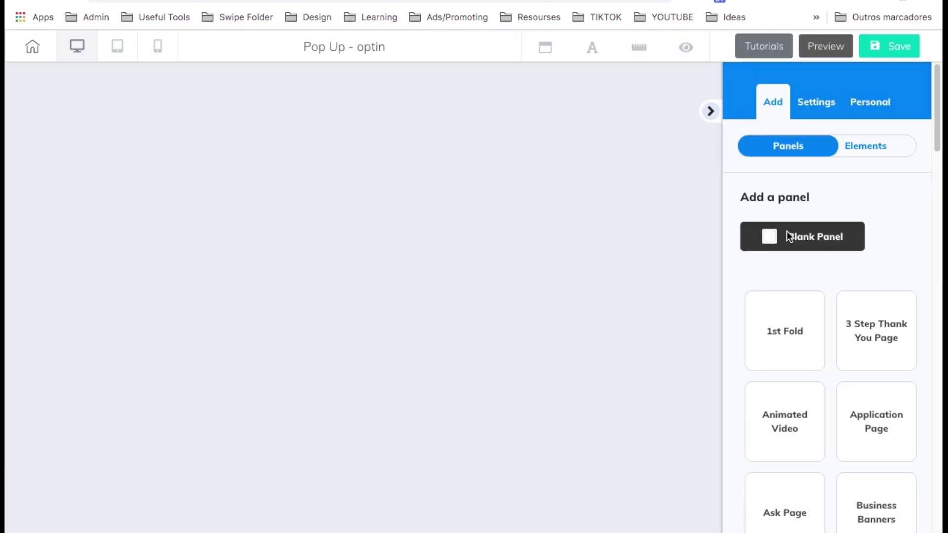
Add a panel to the pop-up and complete its heading with 'To Get Access'.
left_click(789, 237)
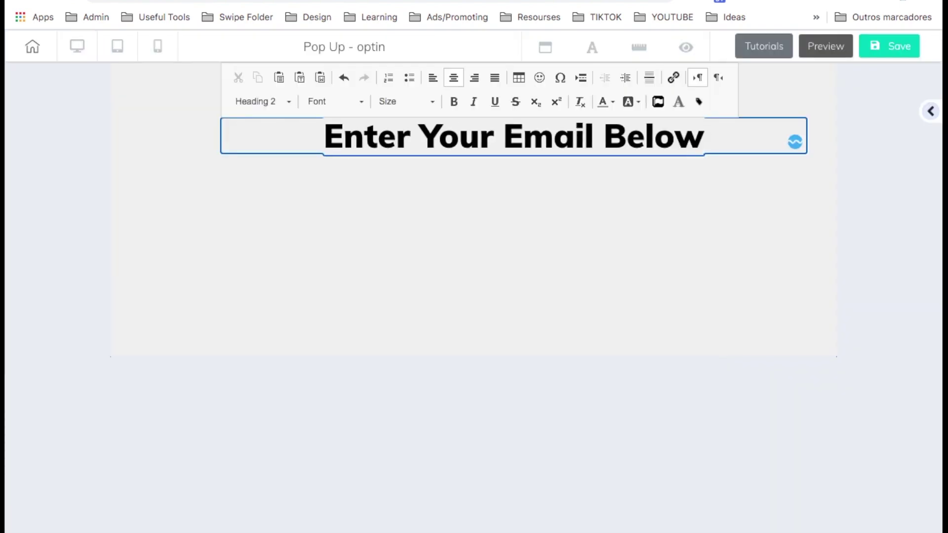
type("To Get Access")
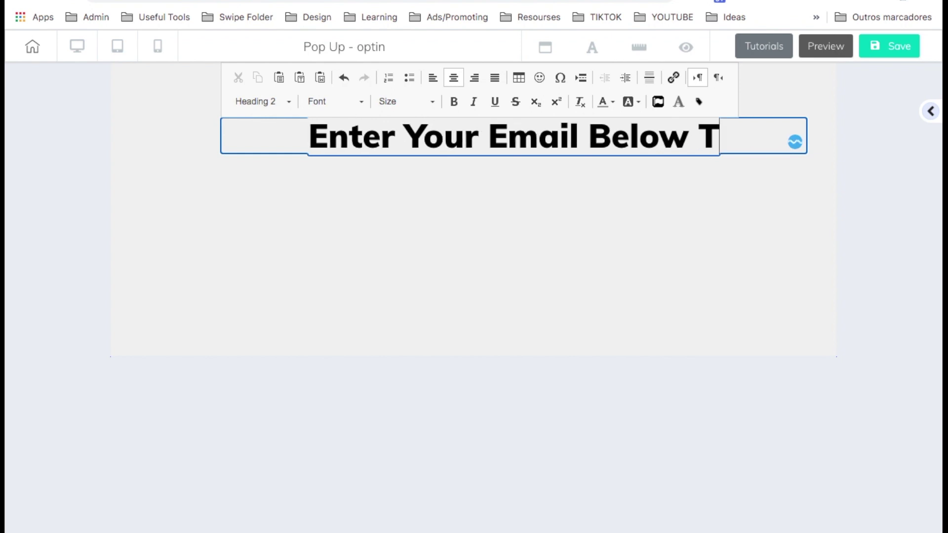
left_click(630, 149)
Set the 4991715 purple-pink wave image as the panel's background.
left_click(561, 121)
scroll(755, 324, "down", 2)
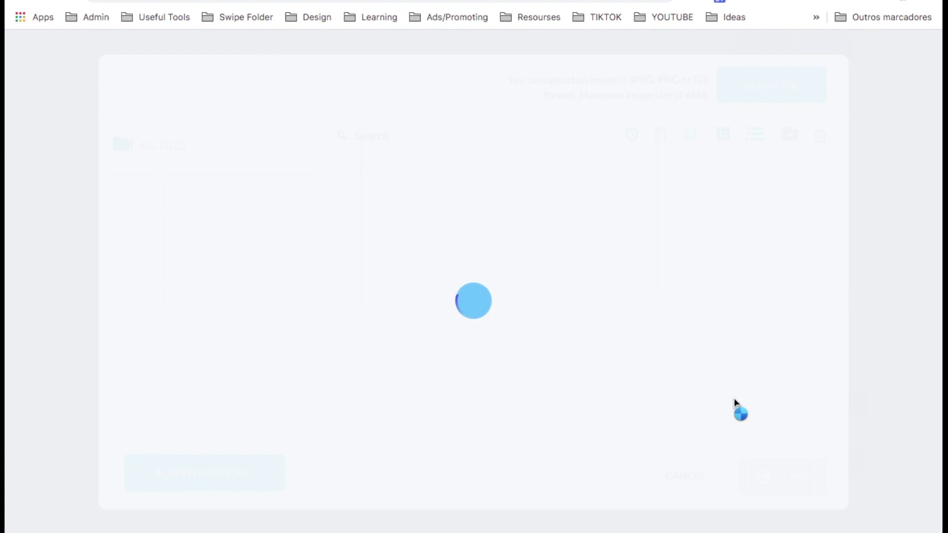
scroll(729, 393, "down", 5)
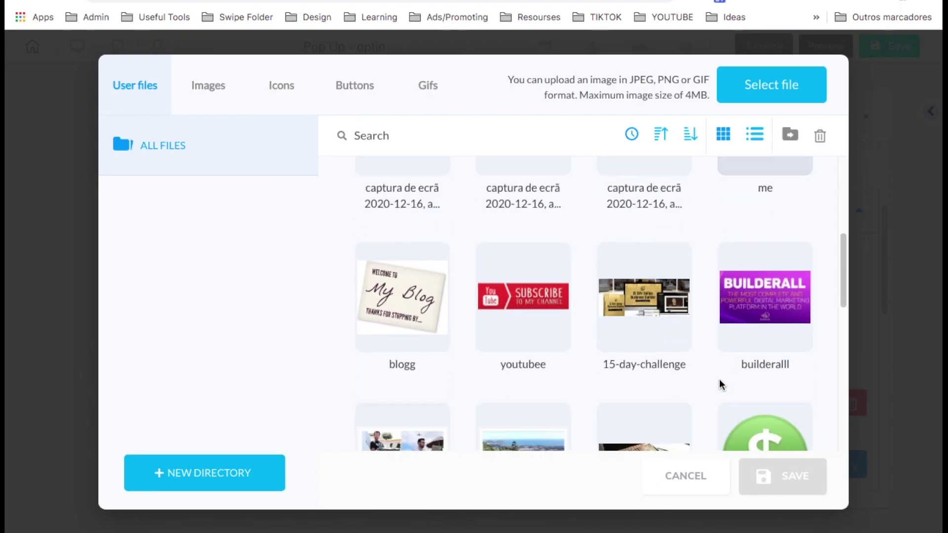
scroll(692, 296, "down", 5)
left_click(666, 203)
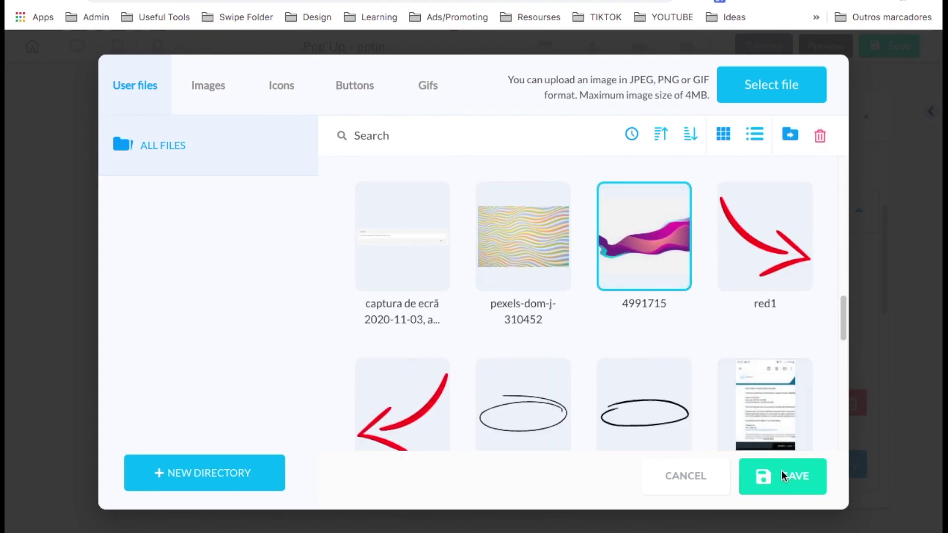
left_click(782, 471)
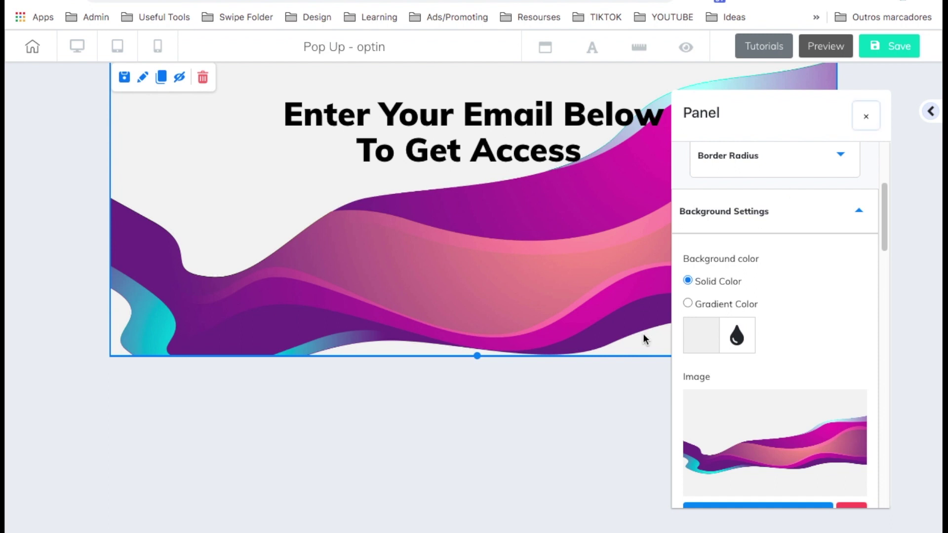
left_click(933, 111)
left_click(933, 111)
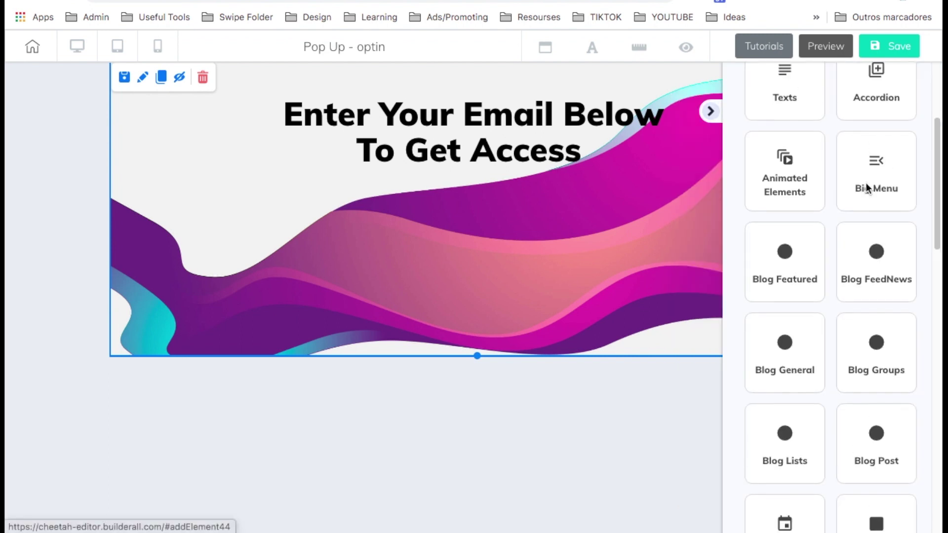
Add an Email Marketing Form on the Legendary list, widened and placed under the headline.
left_click(868, 143)
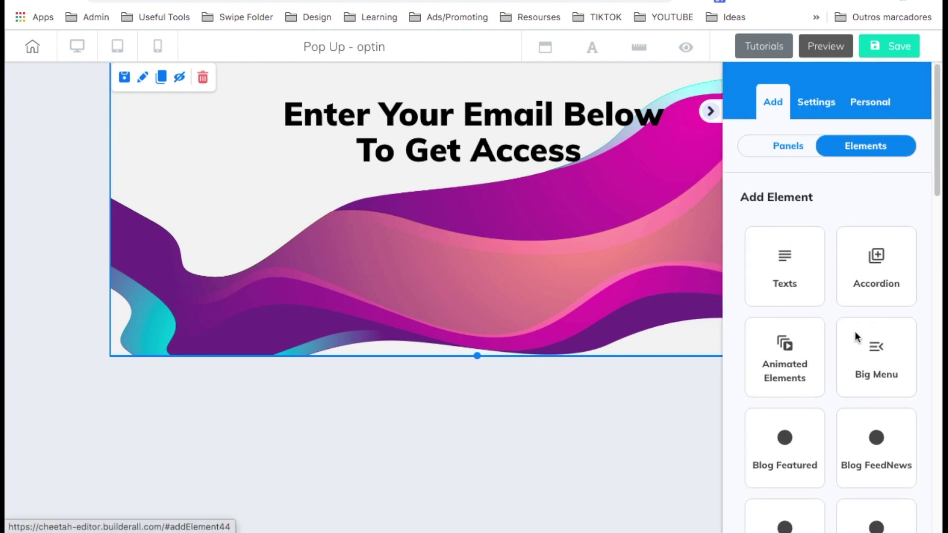
scroll(855, 331, "down", 10)
left_click(875, 362)
left_click_drag(869, 346, 486, 249)
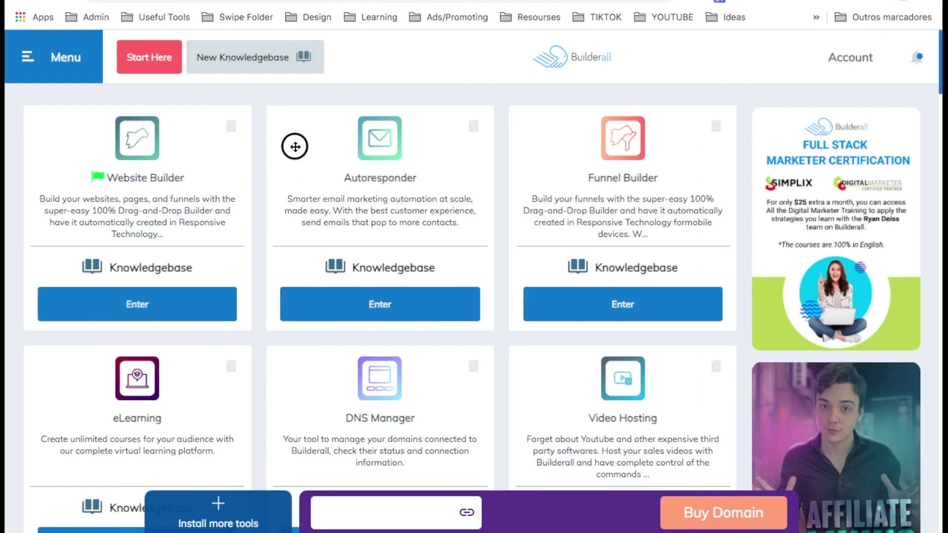
left_click_drag(295, 147, 323, 150)
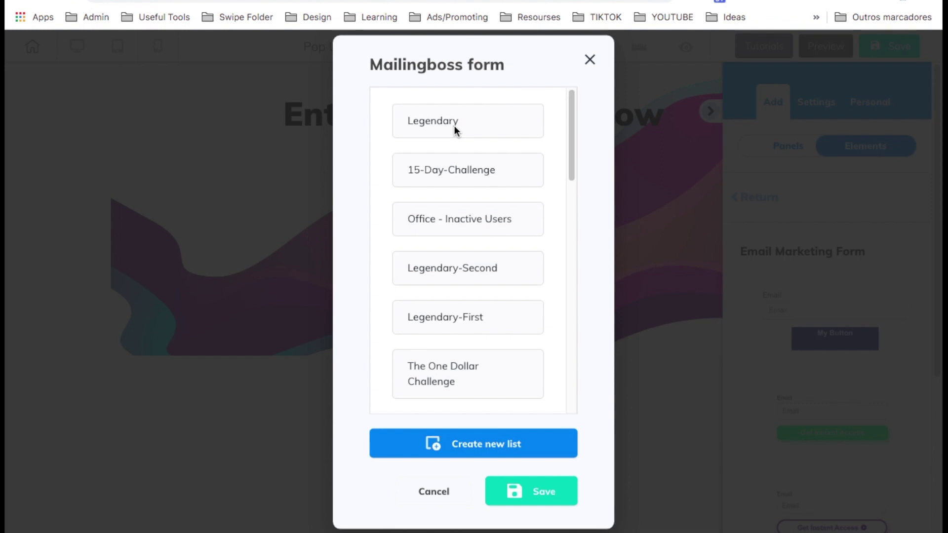
left_click(455, 127)
left_click(536, 488)
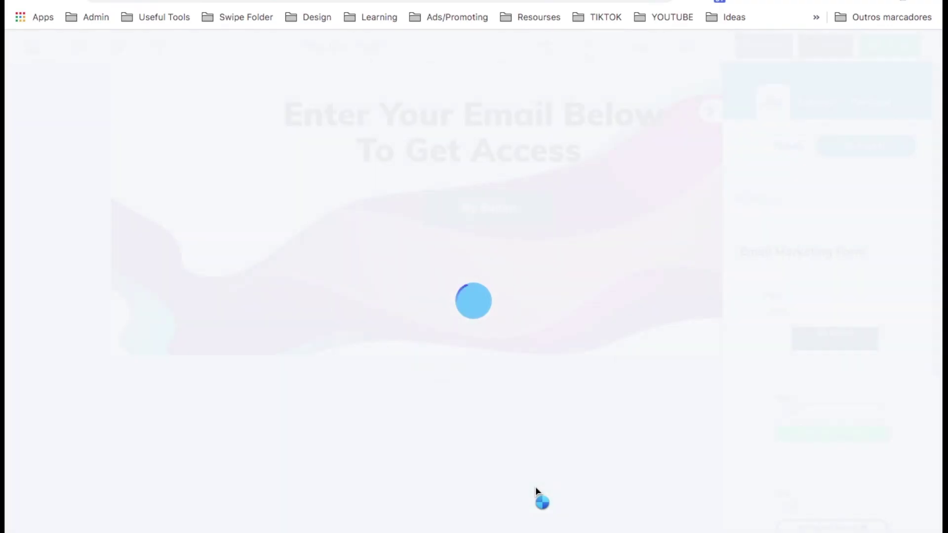
left_click_drag(597, 266, 771, 266)
left_click_drag(614, 247, 538, 256)
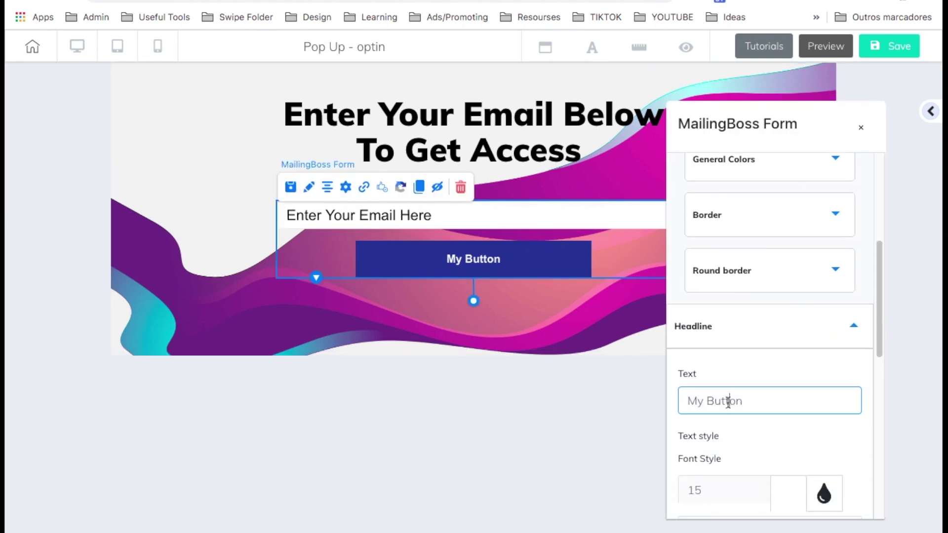
Relabel the form button 'Send it to me now!' and stretch it to full width.
triple_click(728, 403)
type("Send it to me now!")
scroll(745, 404, "down", 2)
left_click_drag(762, 423, 762, 425)
left_click(757, 247)
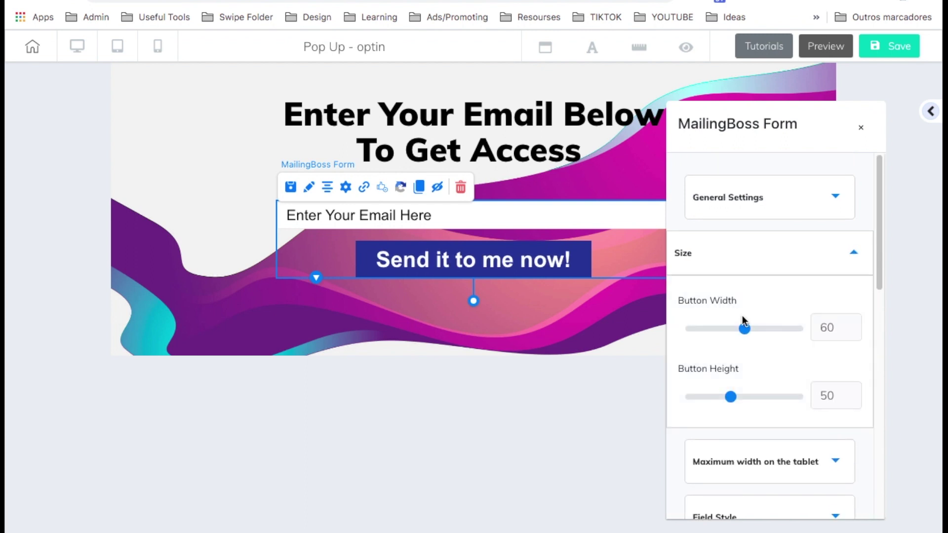
left_click_drag(740, 327, 860, 339)
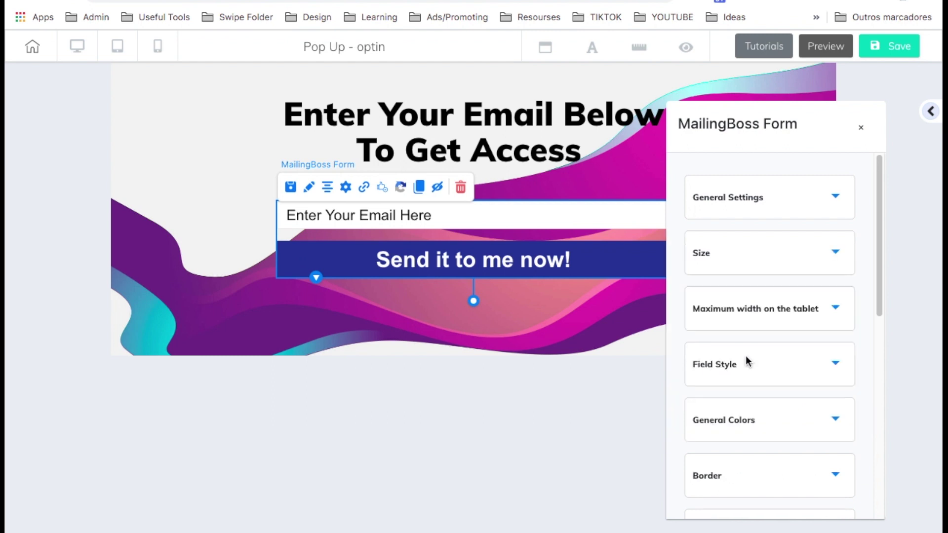
Centre the email field's placeholder text and make the field taller, about 57.
left_click(746, 357)
scroll(745, 358, "down", 3)
left_click(763, 345)
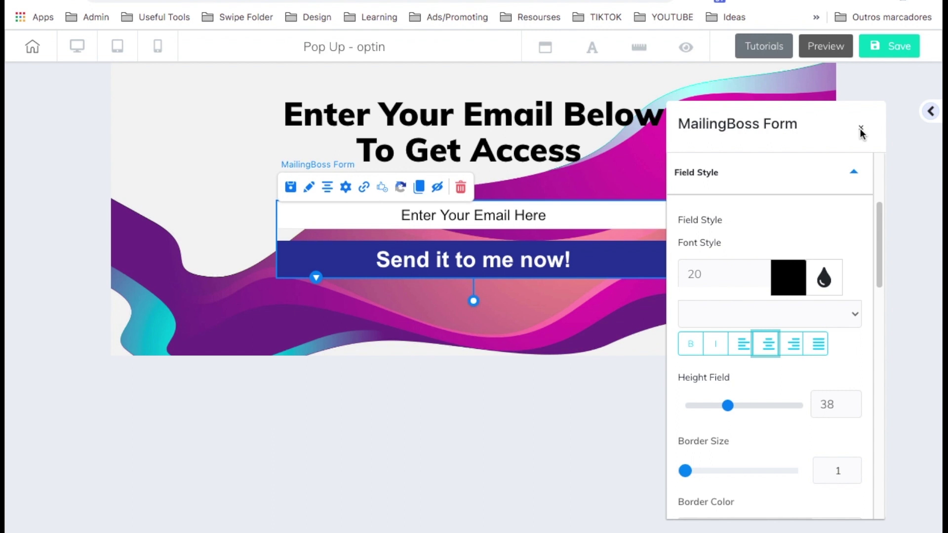
left_click_drag(724, 406, 744, 406)
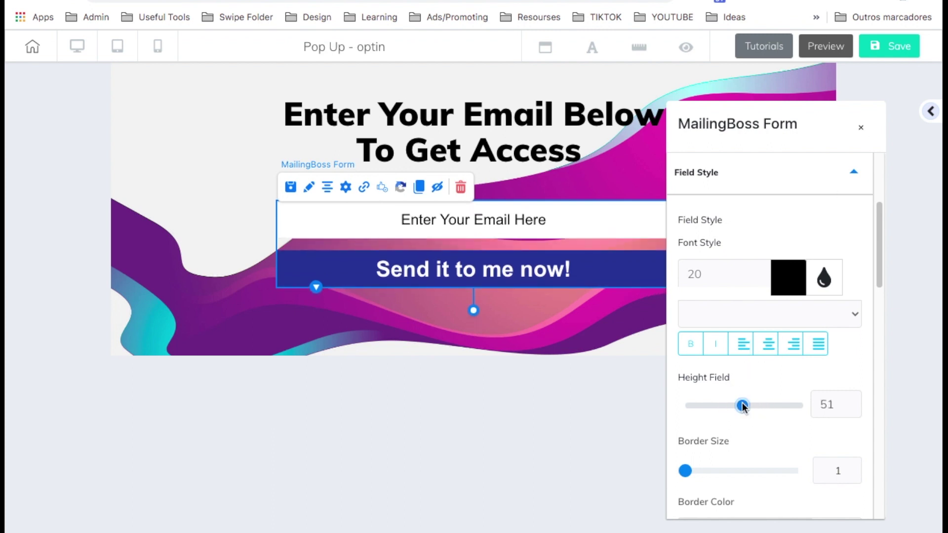
left_click(548, 417)
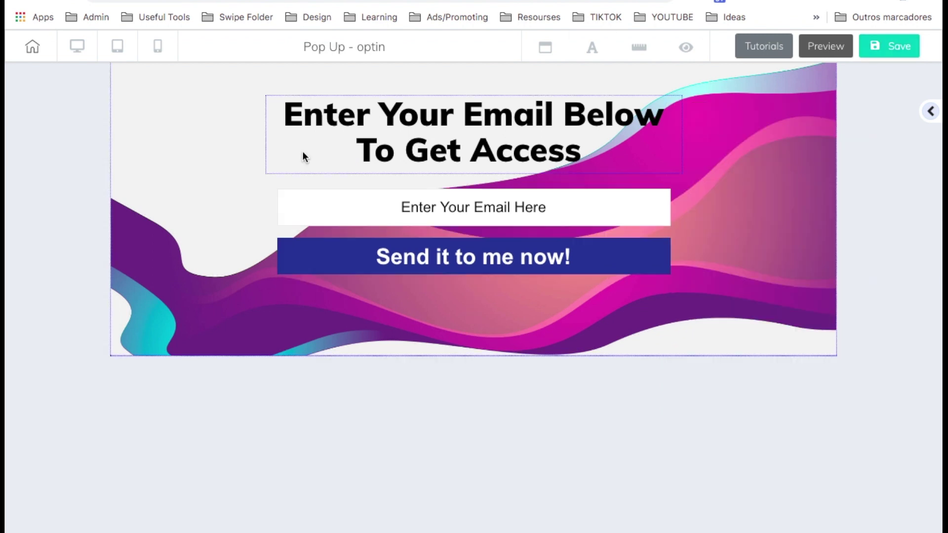
Preview the pop-up in mobile and desktop layouts, leave without saving, and edit the HOME page.
left_click(157, 47)
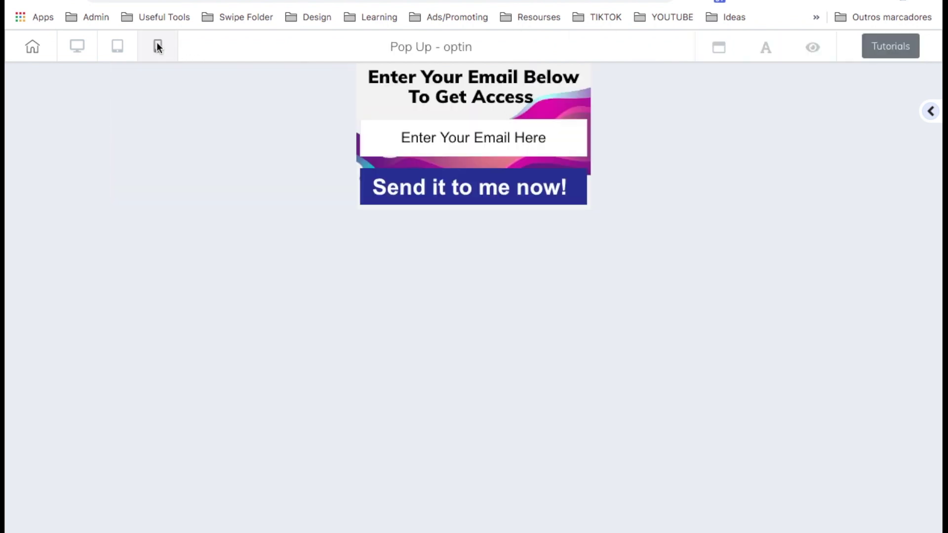
left_click(77, 46)
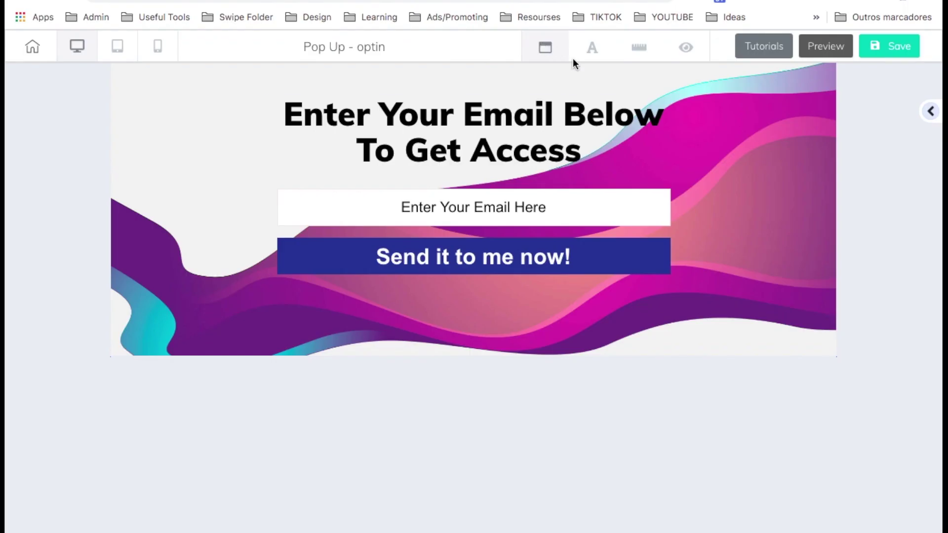
left_click(34, 46)
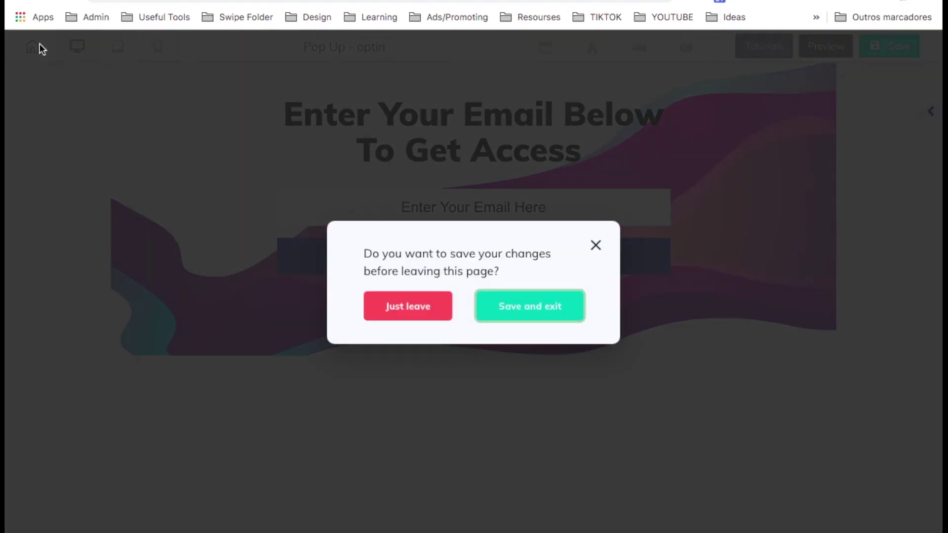
left_click(428, 300)
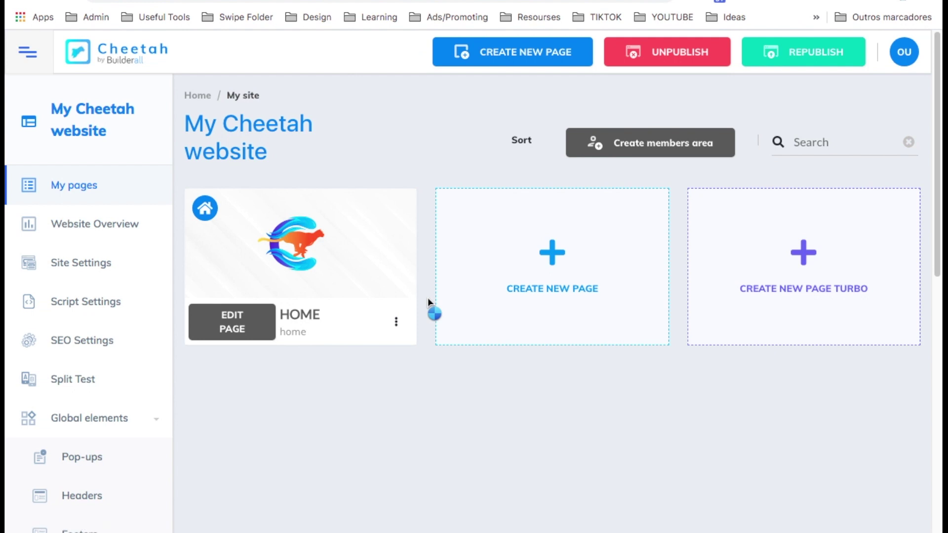
left_click(242, 326)
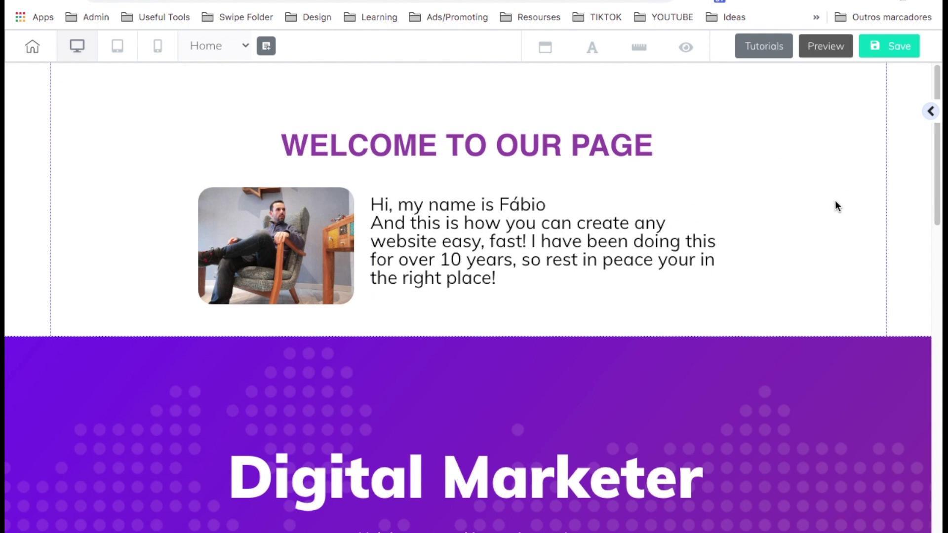
Link the Home page's pink call-to-action button to the optin popup.
scroll(544, 325, "down", 5)
left_click(544, 329)
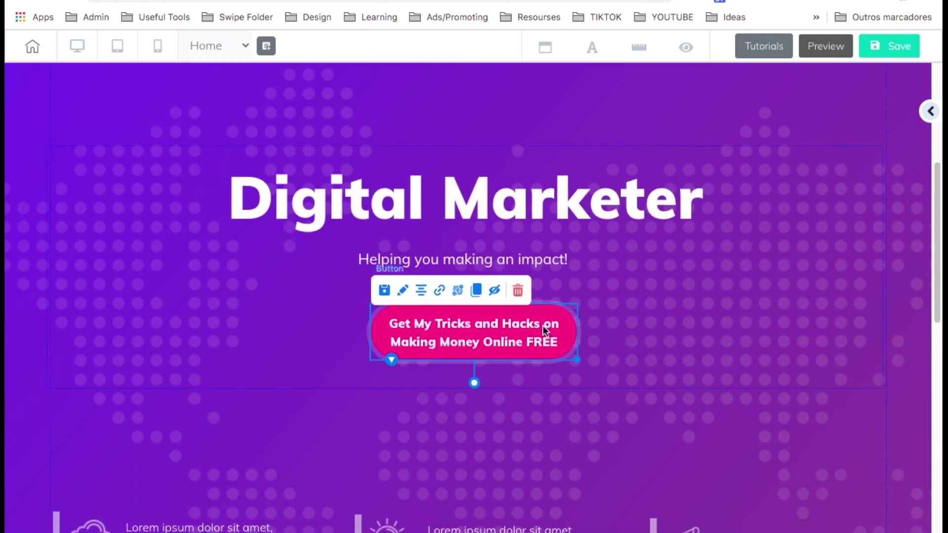
left_click(439, 291)
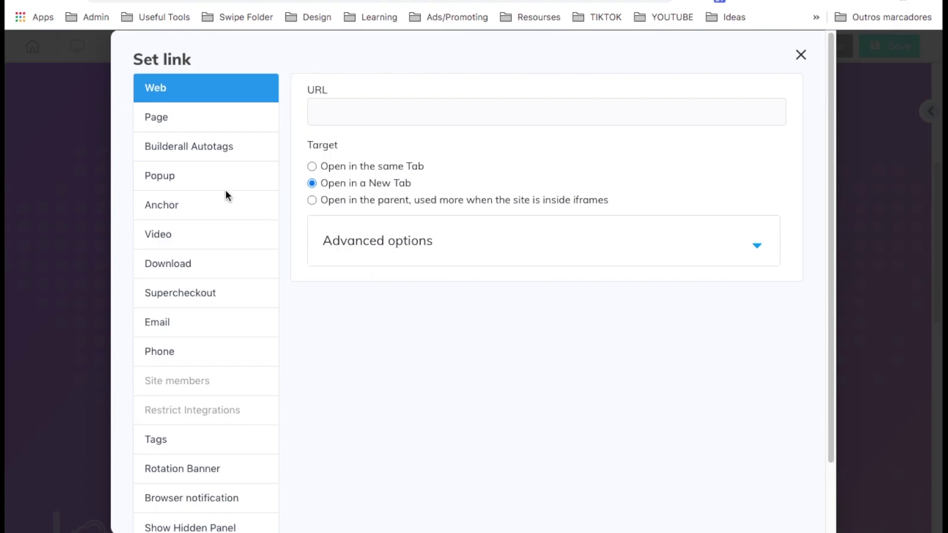
left_click(204, 181)
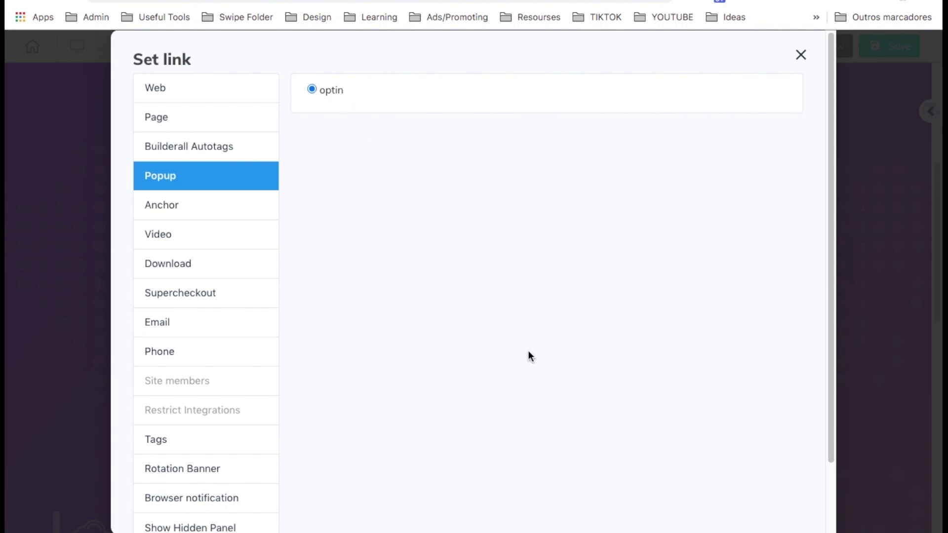
scroll(528, 355, "down", 2)
left_click(725, 488)
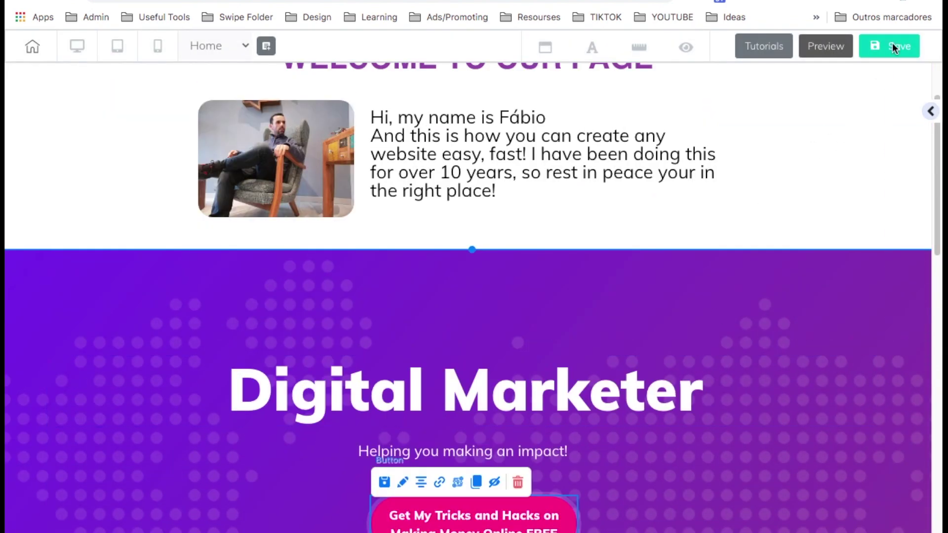
Save and publish the site, then leave the editor for the dashboard.
left_click(893, 42)
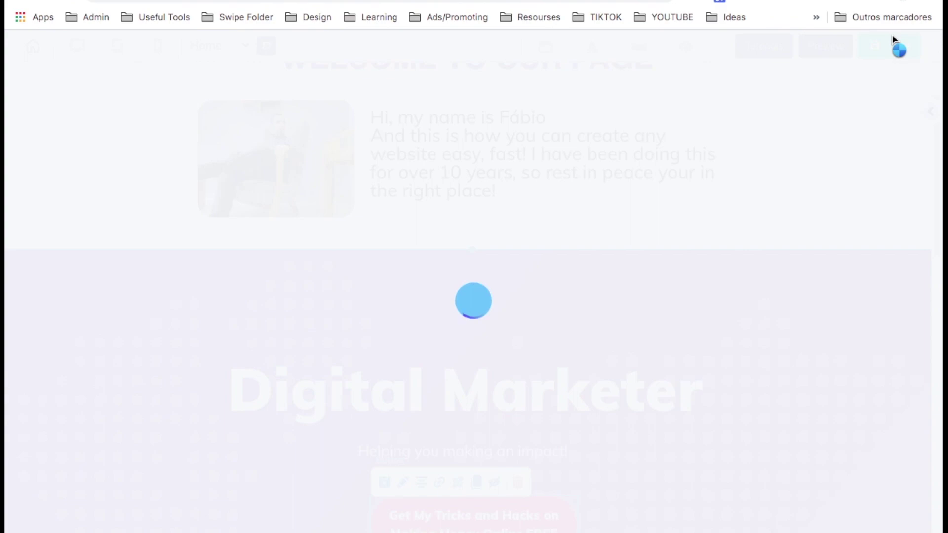
left_click(606, 341)
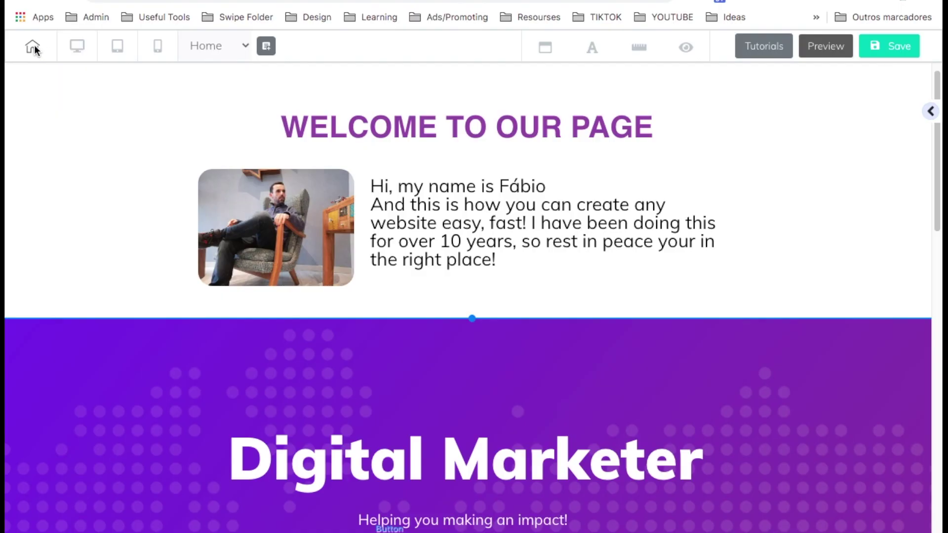
left_click(33, 47)
left_click(439, 306)
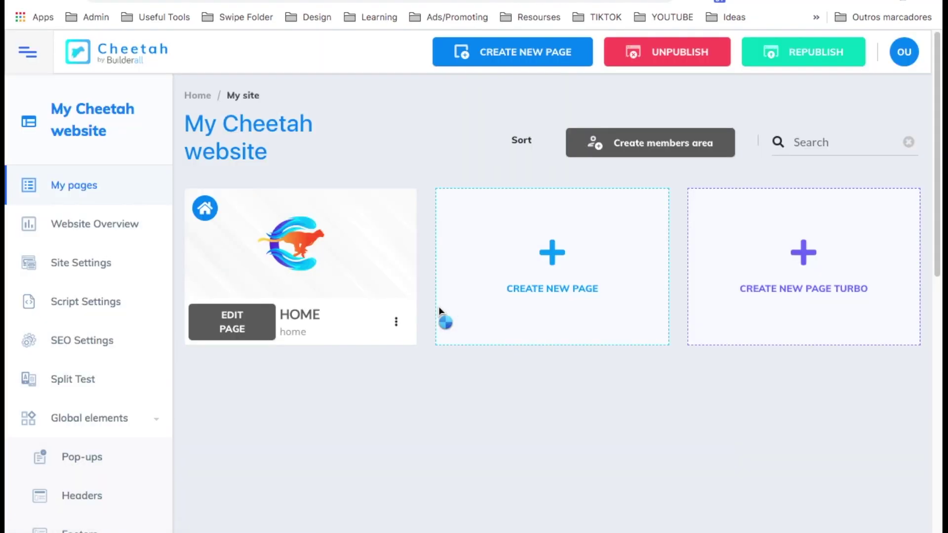
View the live Home page and check that the pink button opens the optin popup.
left_click(396, 325)
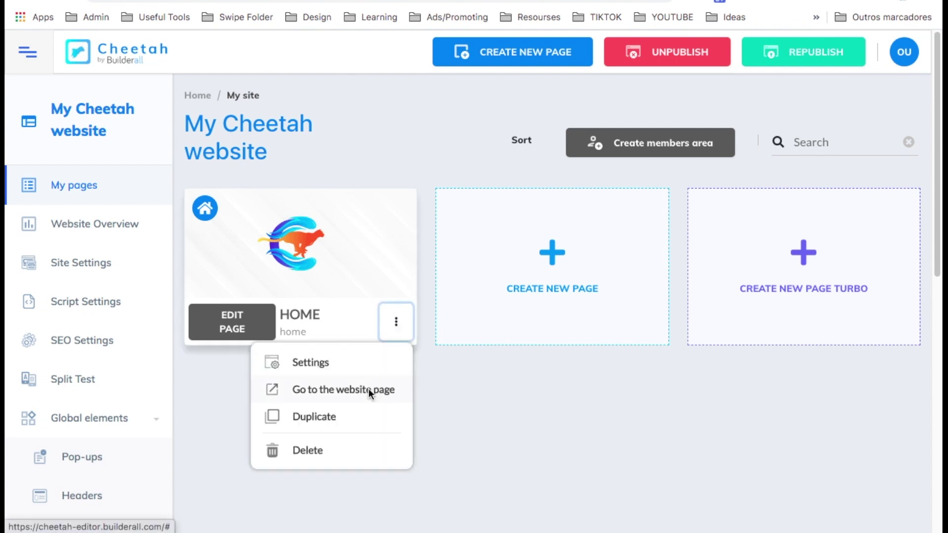
left_click(369, 391)
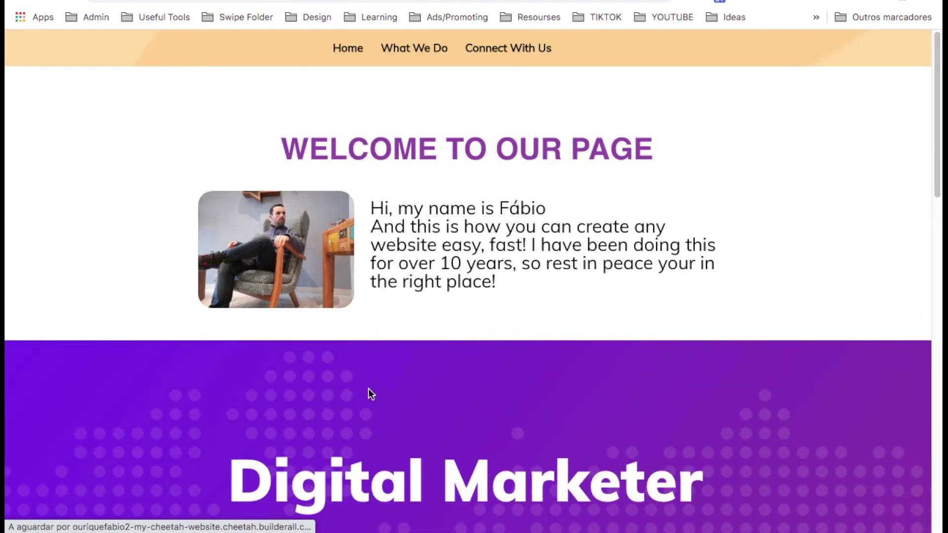
scroll(372, 394, "down", 5)
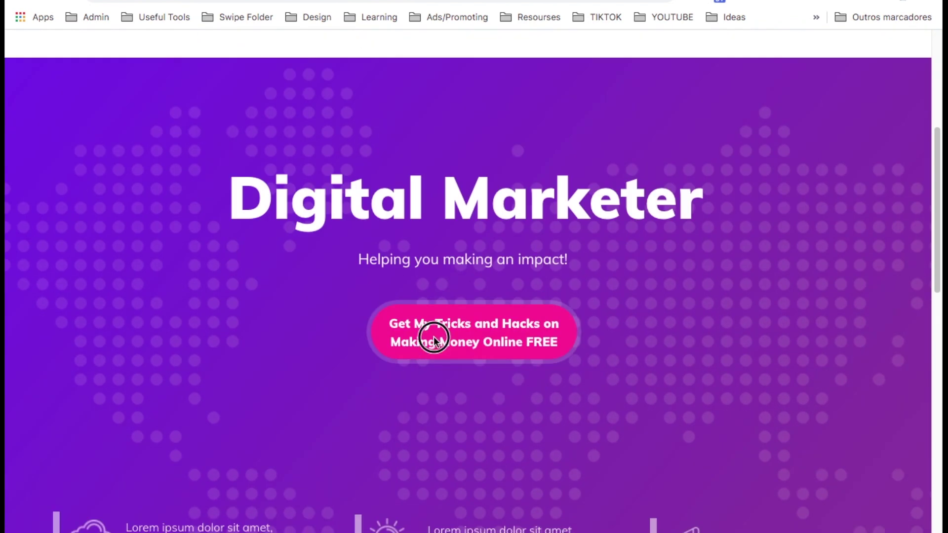
left_click(432, 340)
Submit the suggested email address in the popup, then open the MailingBoss autoresponder app.
left_click(341, 282)
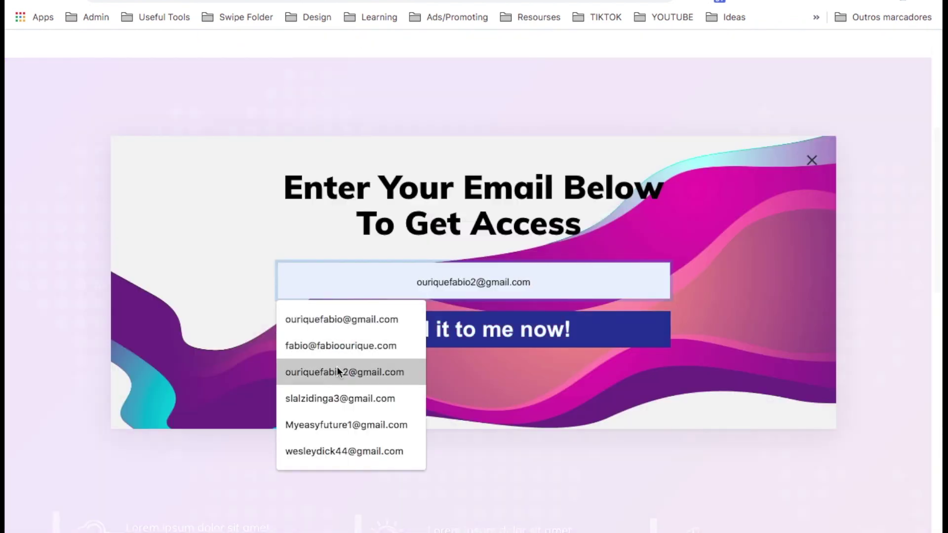
left_click(346, 320)
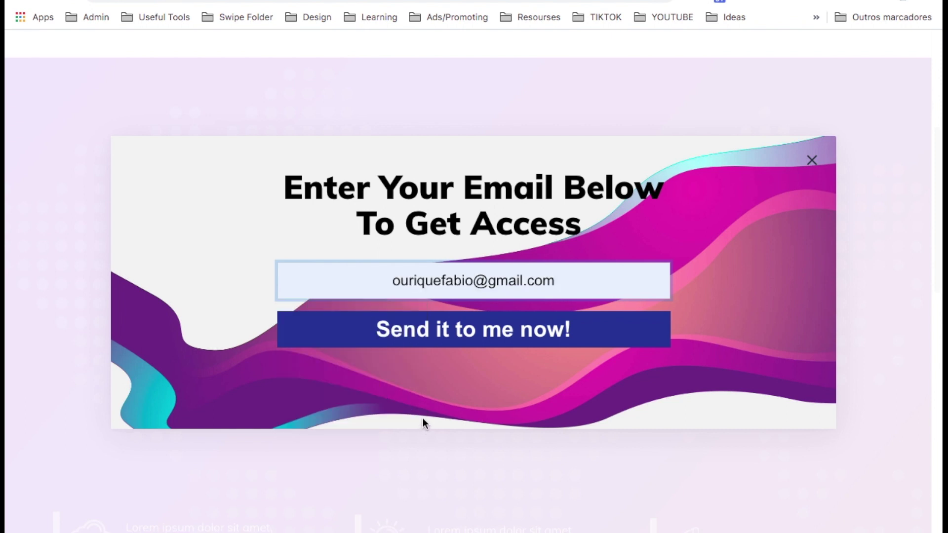
left_click(470, 338)
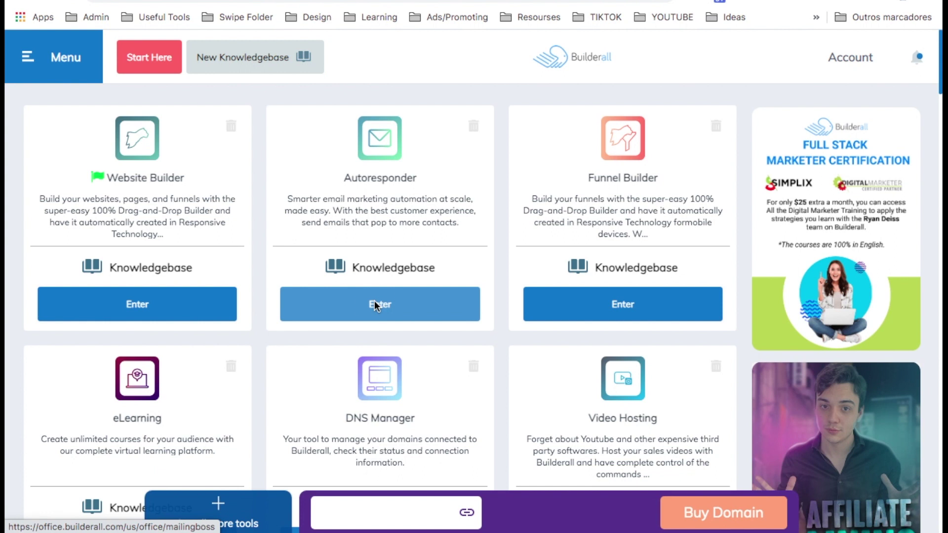
left_click(374, 304)
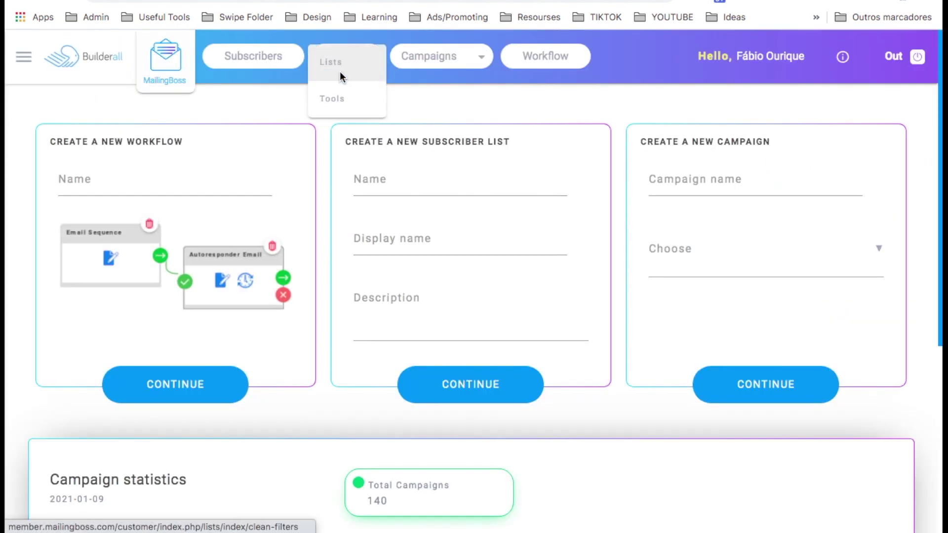
Inspect the redirect URL in the advanced settings of the Legendary list's Subscription confirmed page, leaving it unchanged.
left_click(340, 71)
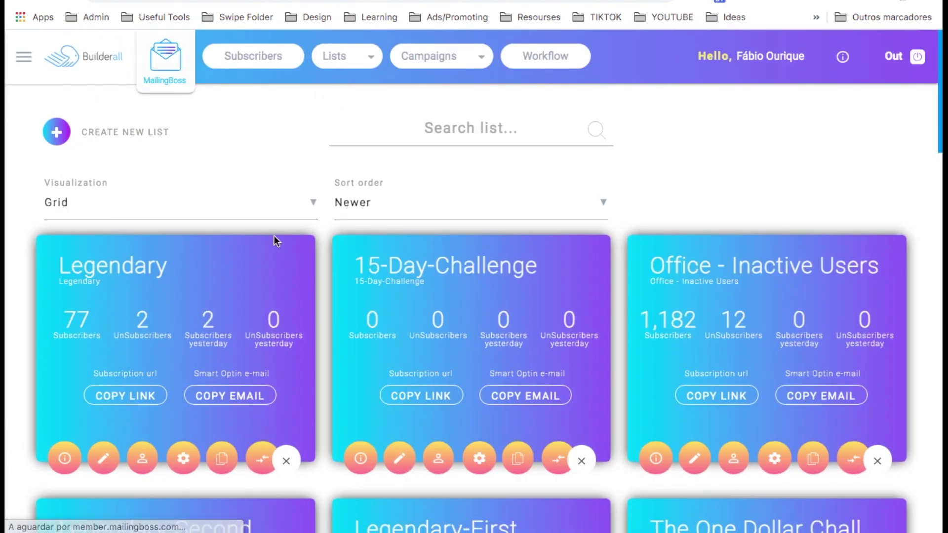
left_click(185, 457)
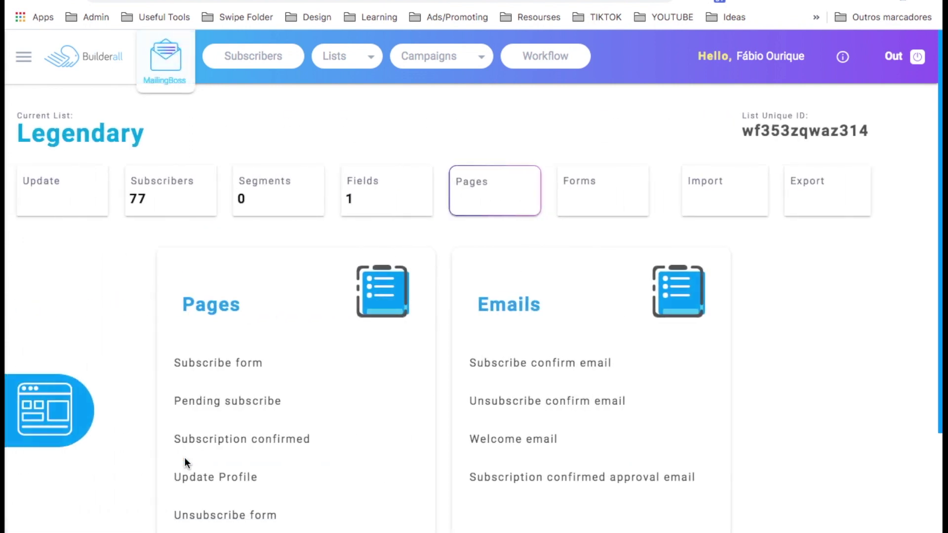
scroll(217, 441, "down", 2)
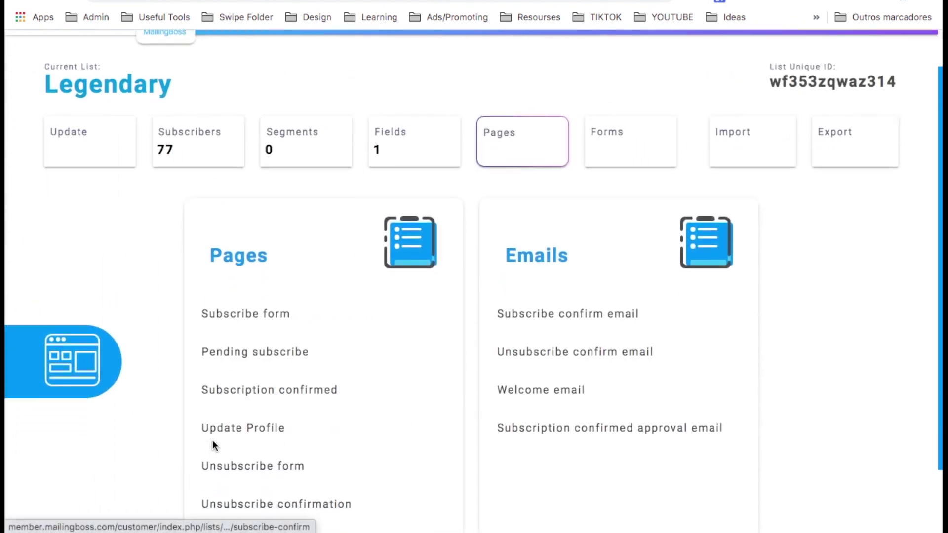
left_click(227, 388)
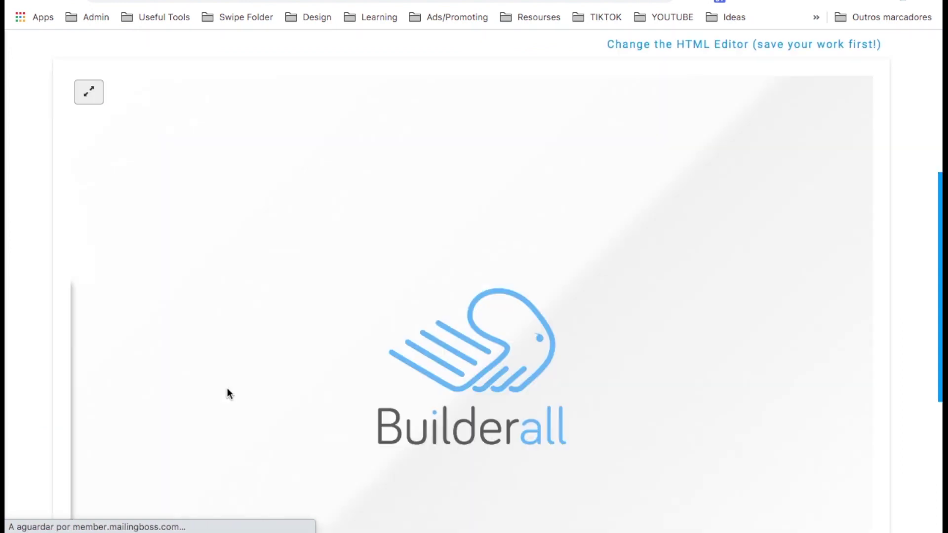
left_click(731, 494)
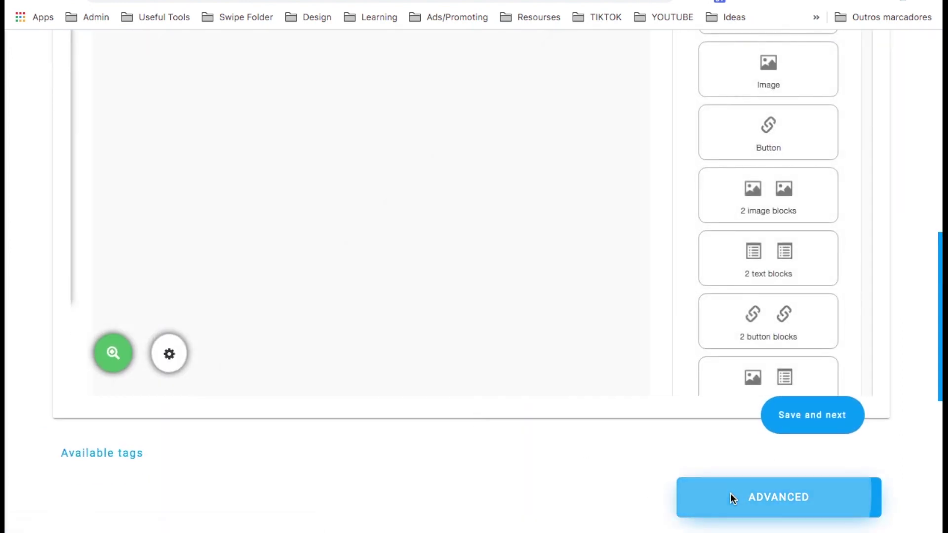
triple_click(358, 284)
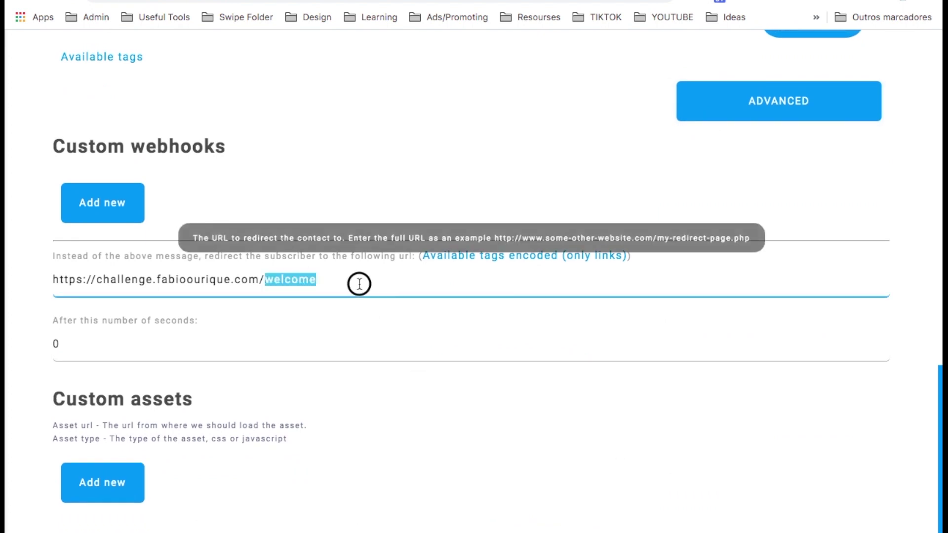
left_click(404, 287)
scroll(402, 288, "up", 10)
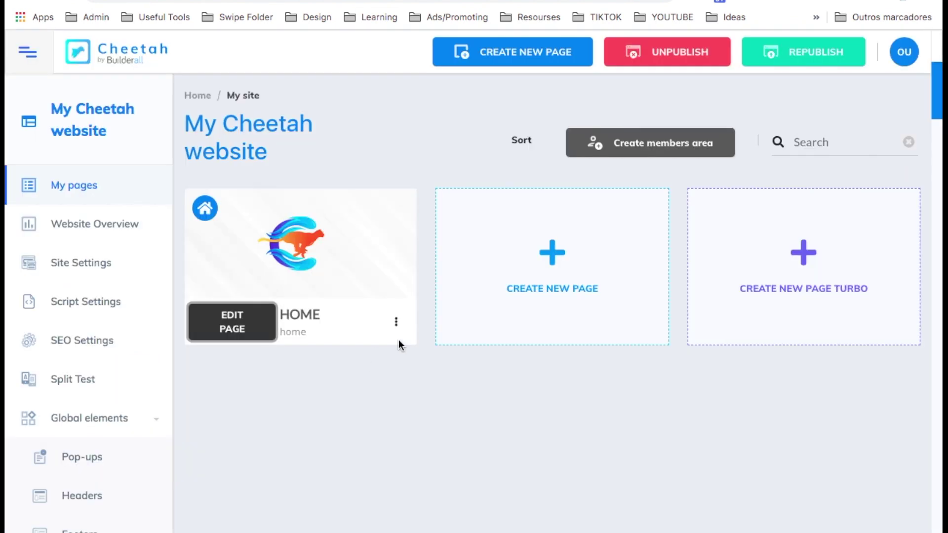
Duplicate the HOME page twice.
left_click(396, 321)
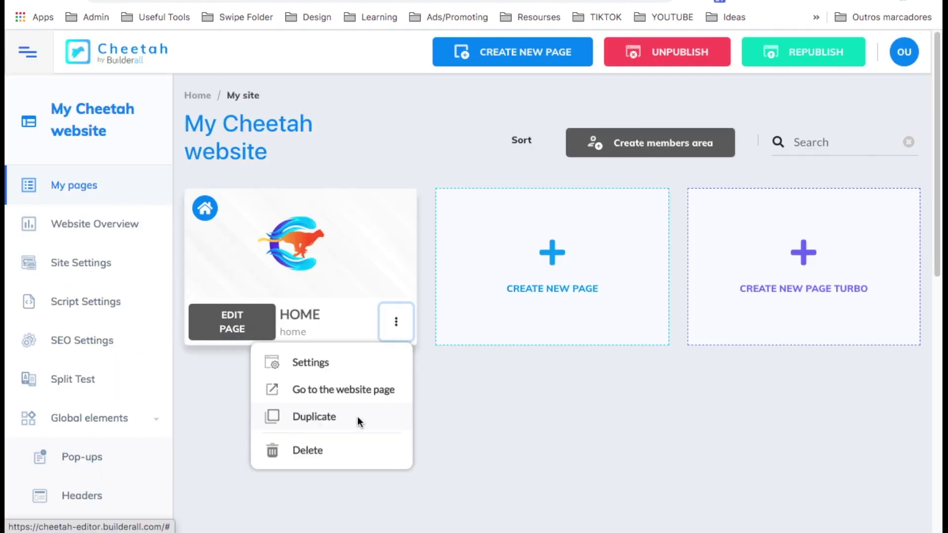
left_click(357, 416)
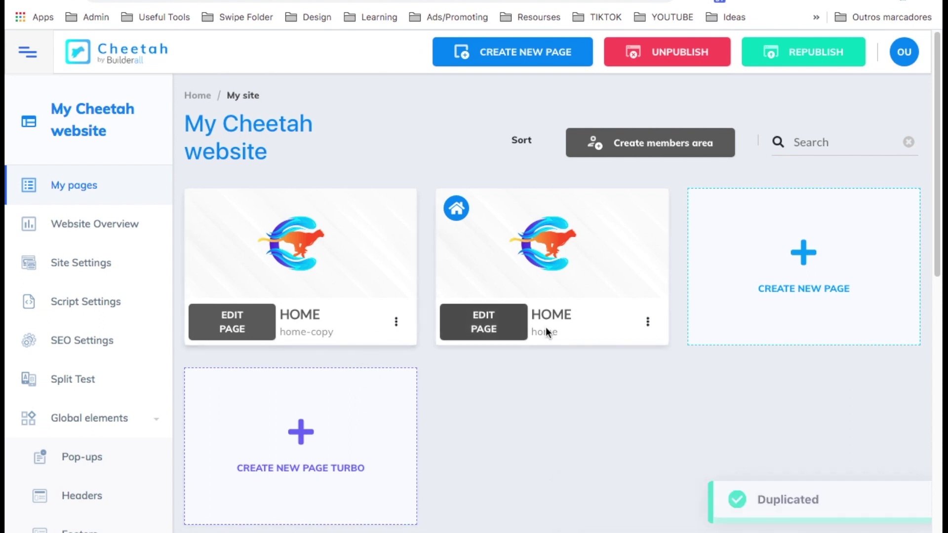
left_click(648, 321)
left_click(573, 418)
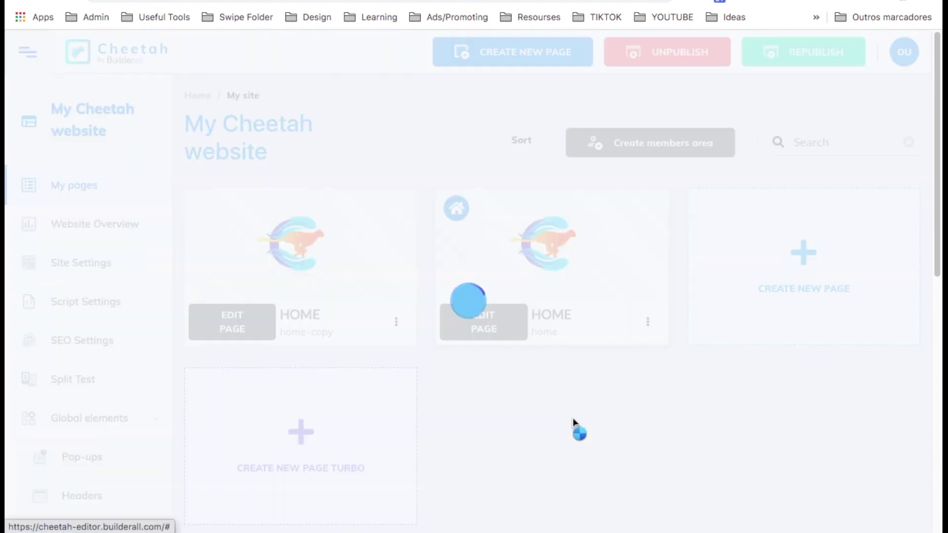
Rename the first copy 'What We Do' with address whatwedo and save its settings.
left_click(398, 321)
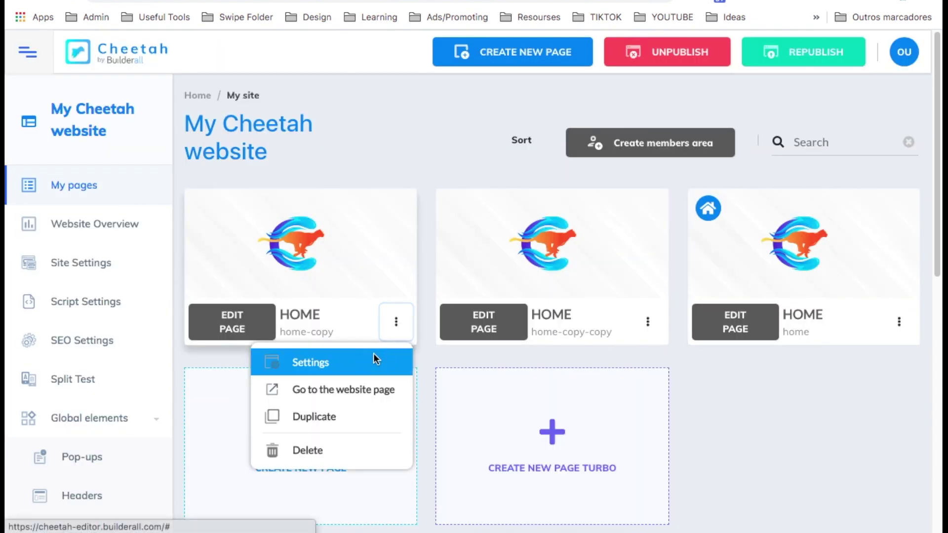
left_click(374, 354)
triple_click(317, 275)
type("Wha")
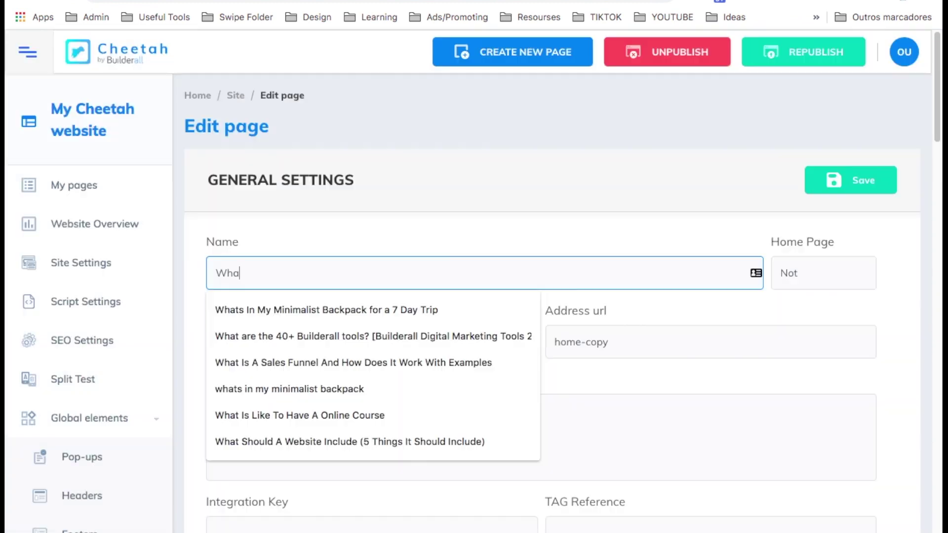
type("t We Do")
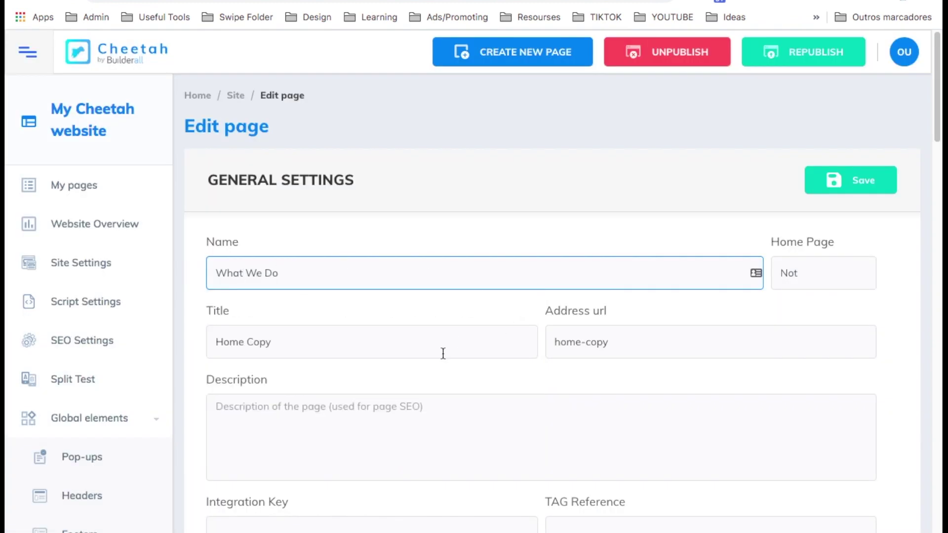
triple_click(443, 354)
type("What We Do")
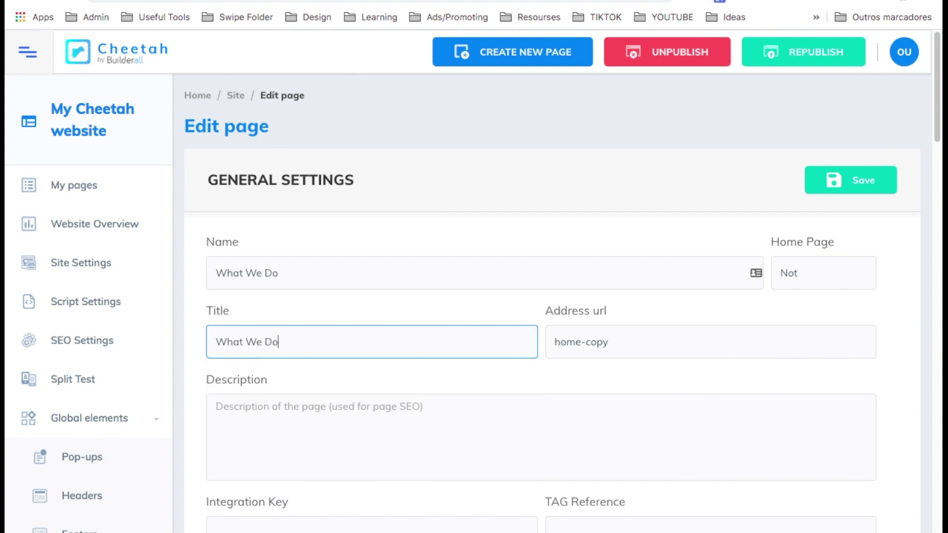
triple_click(631, 350)
type("whatwedo")
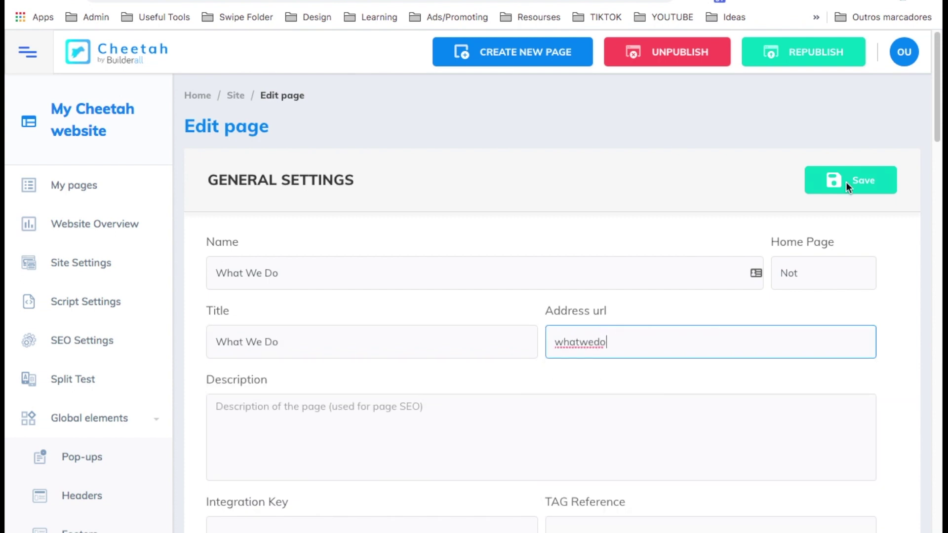
left_click(847, 183)
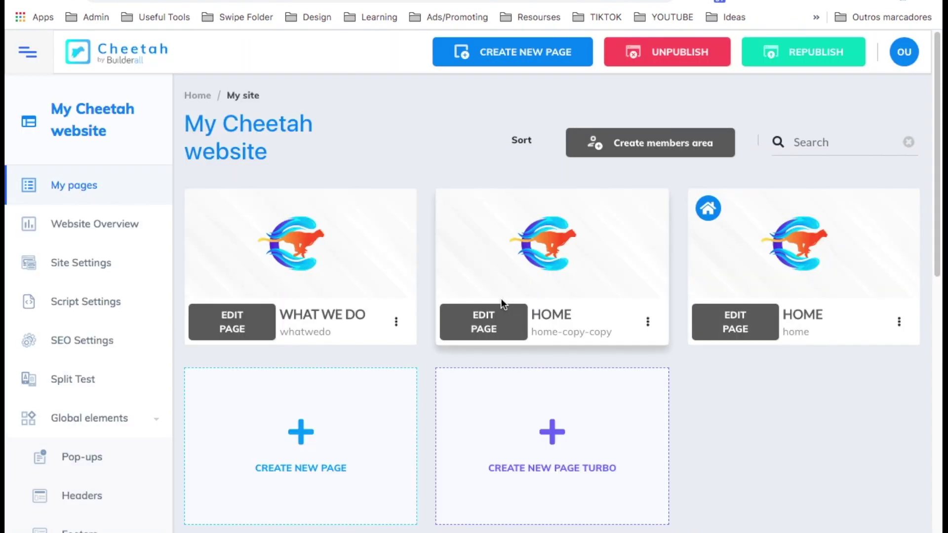
Set the second copy's name and title to 'Contact With Us' and address to contact-with-us, then save.
left_click(648, 322)
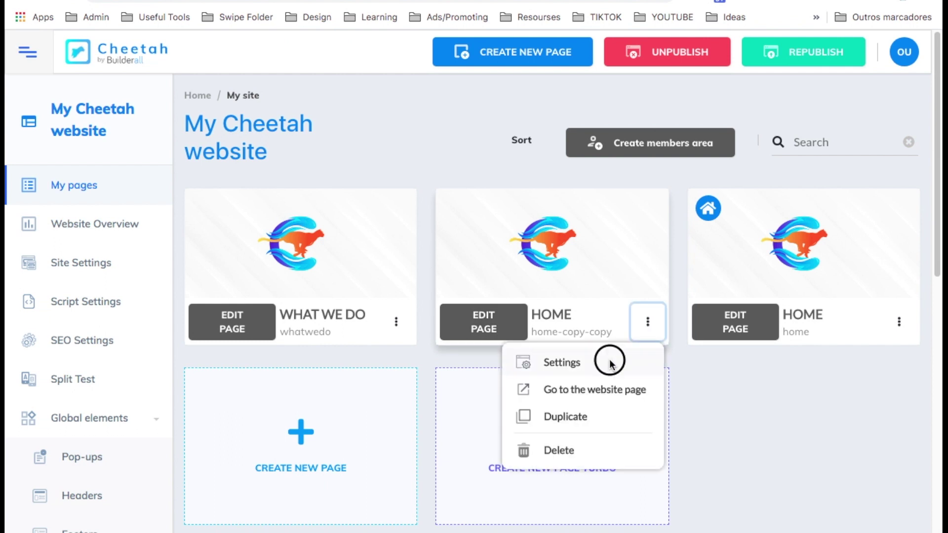
left_click(610, 363)
triple_click(341, 277)
type("C")
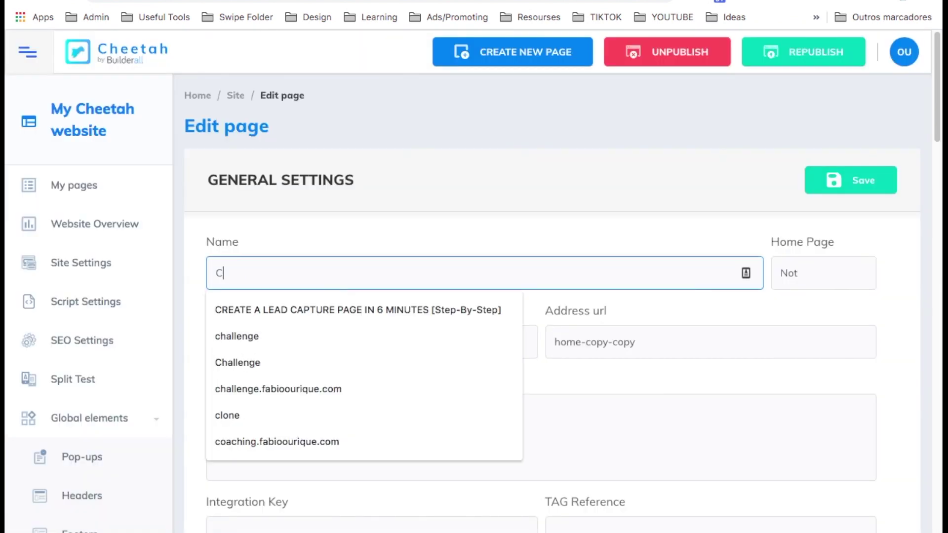
type("ontact With Us")
triple_click(348, 335)
type("Con")
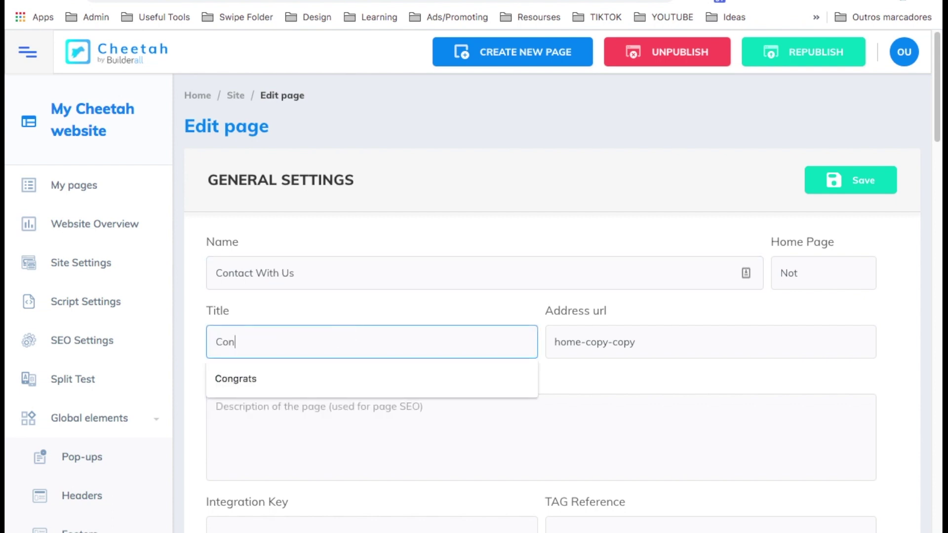
type("tact With Us")
double_click(566, 343)
triple_click(566, 343)
type("contact-with-us")
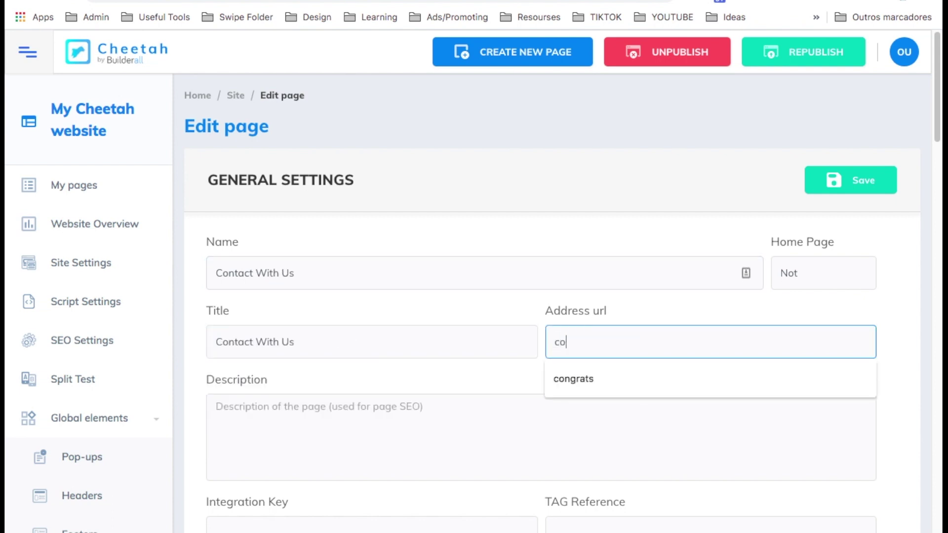
left_click(829, 182)
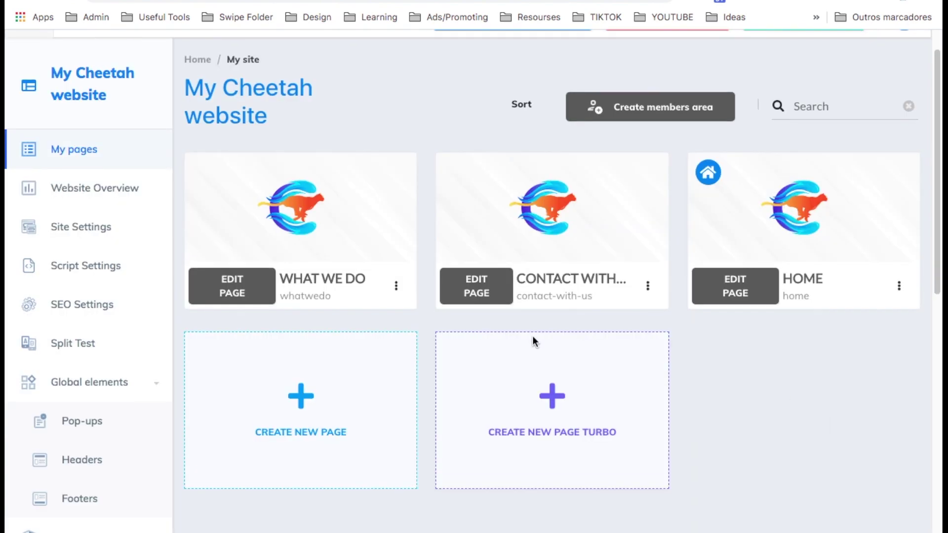
In the site header's menu settings, make the Home item open in the same tab.
scroll(113, 391, "down", 2)
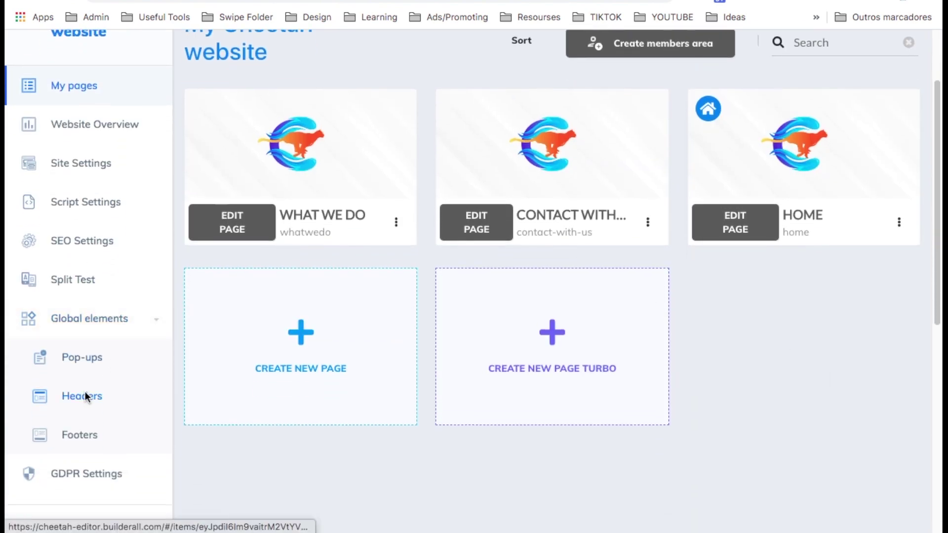
left_click(85, 396)
left_click(472, 282)
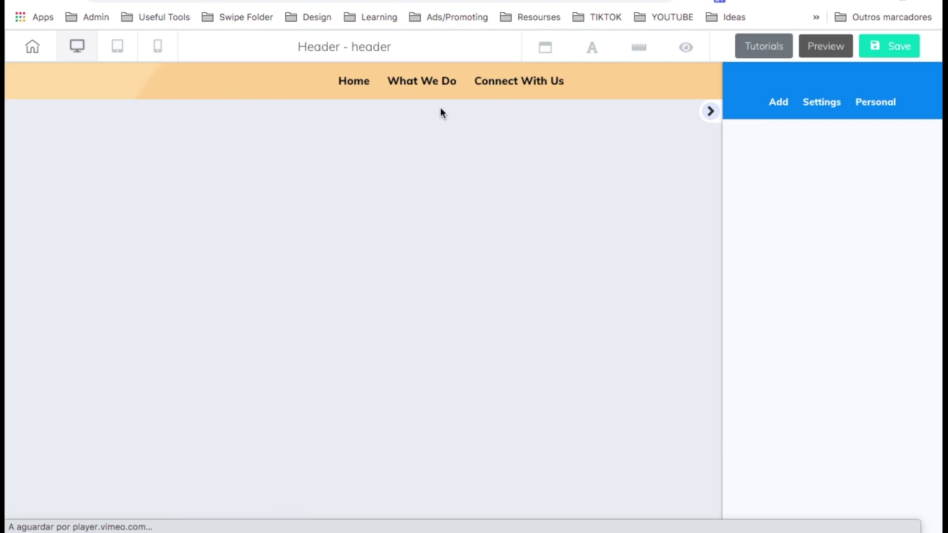
left_click(411, 82)
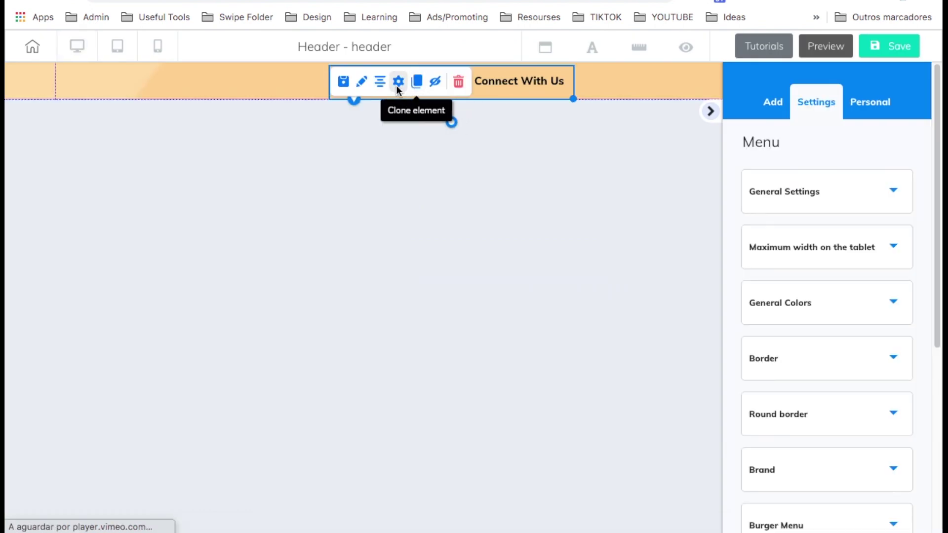
left_click(398, 83)
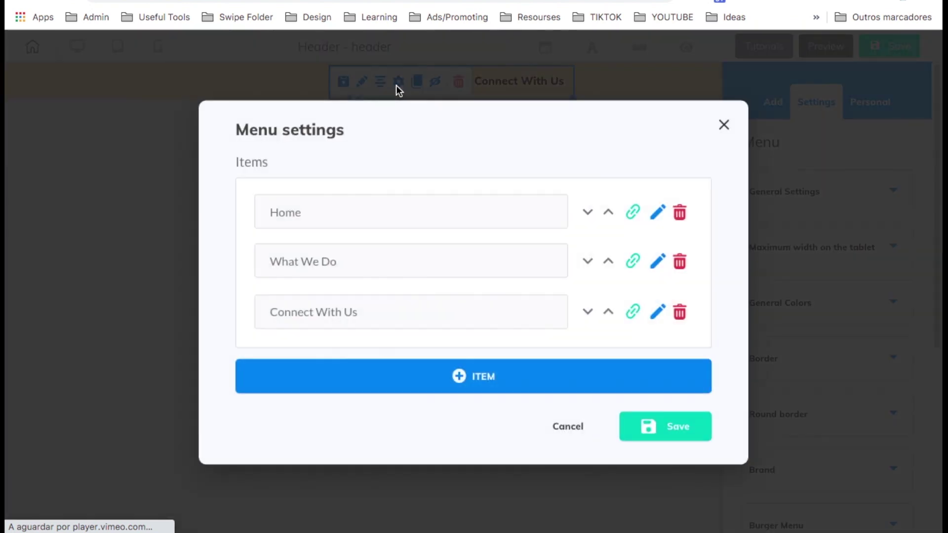
left_click(634, 212)
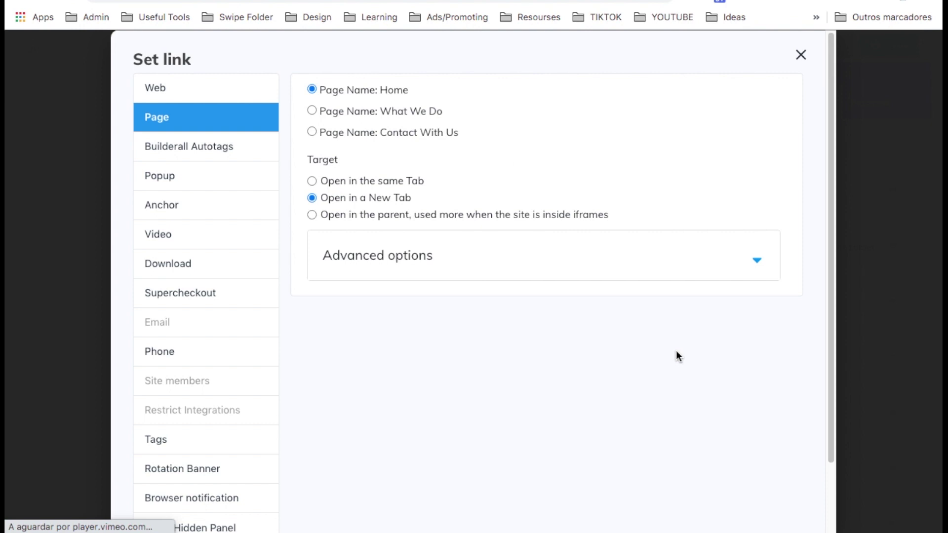
left_click(313, 179)
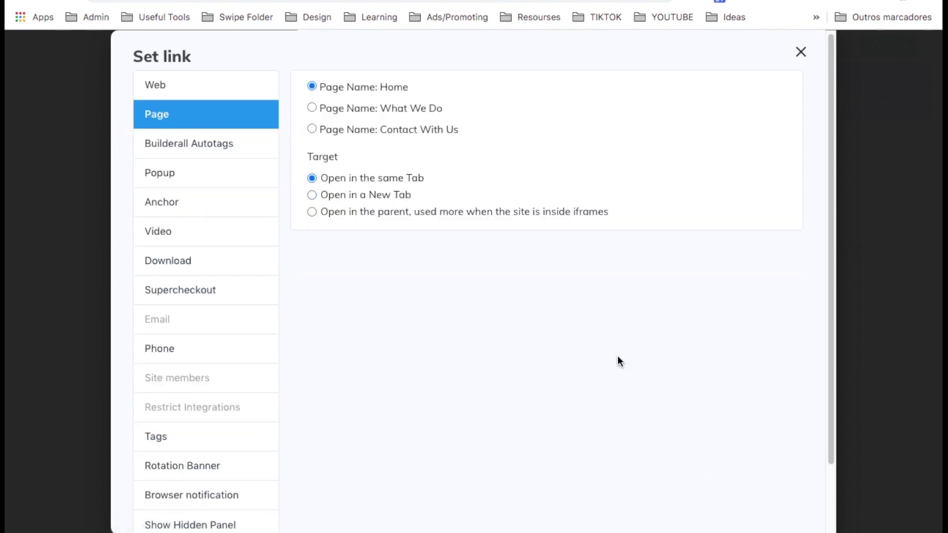
scroll(544, 321, "down", 3)
key("Escape")
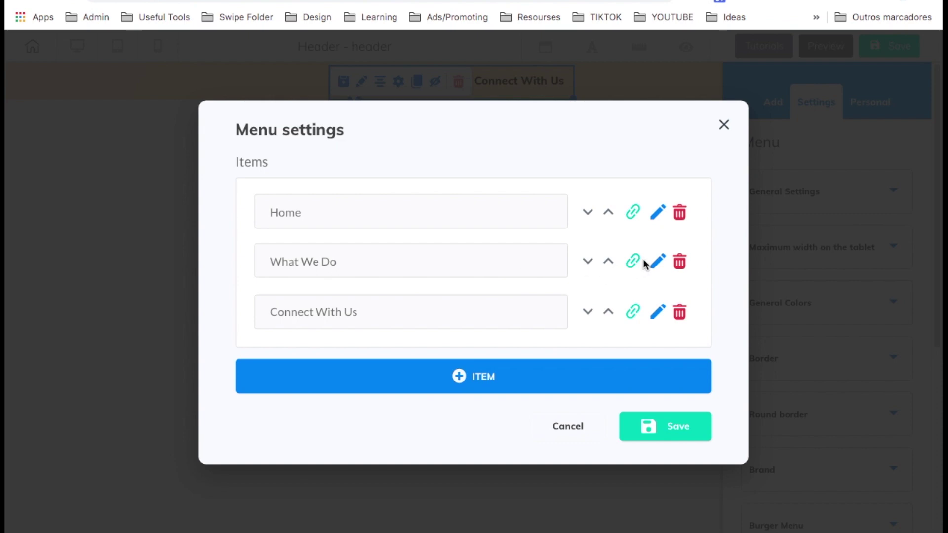
Link the What We Do menu item to the What We Do page, opening in the same tab.
left_click(632, 261)
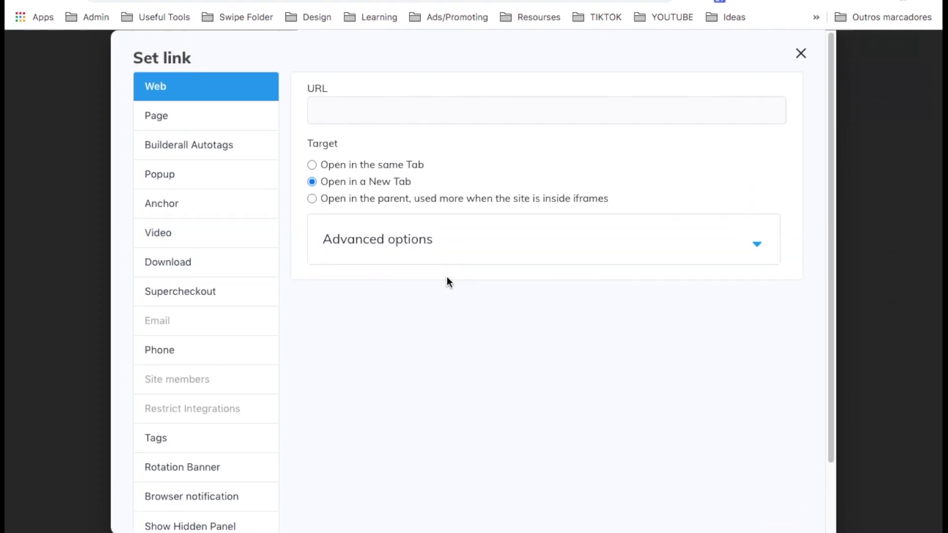
left_click(218, 113)
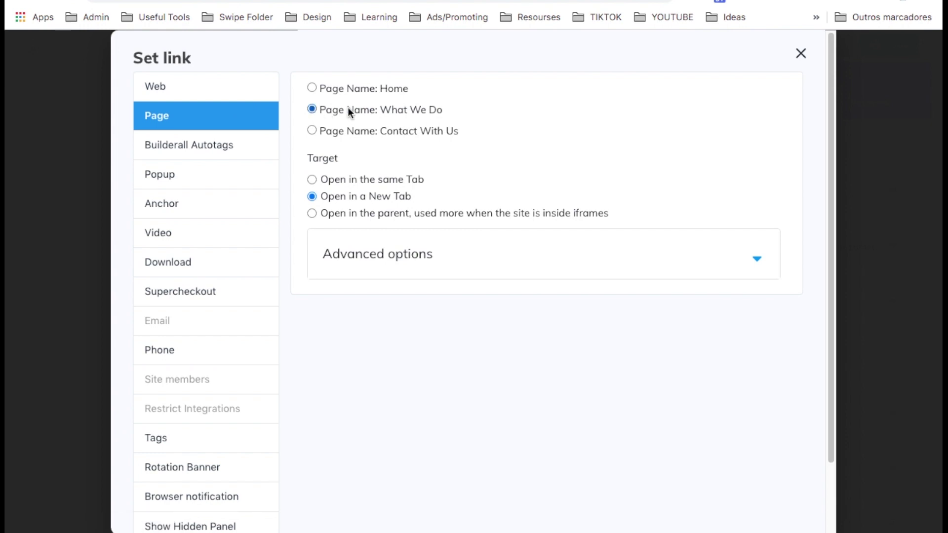
left_click(312, 179)
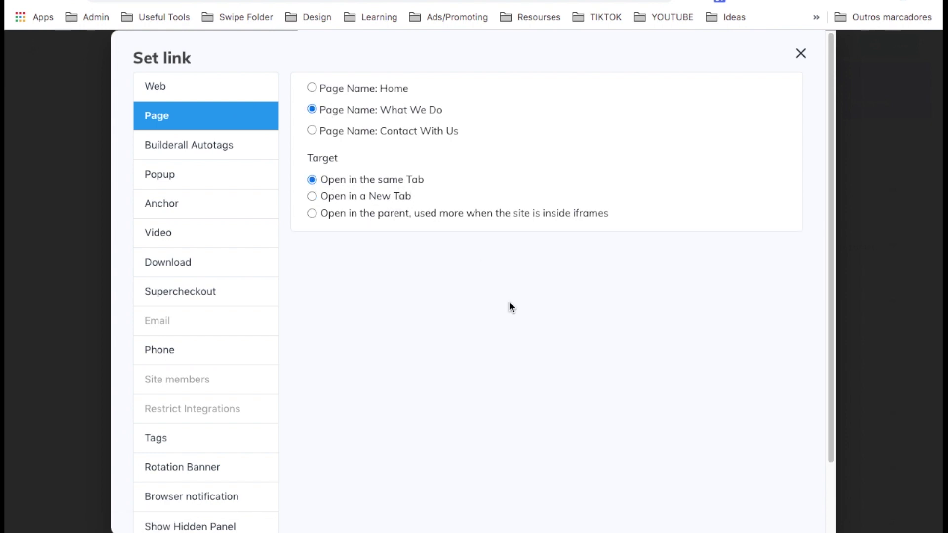
scroll(509, 306, "down", 3)
left_click(733, 482)
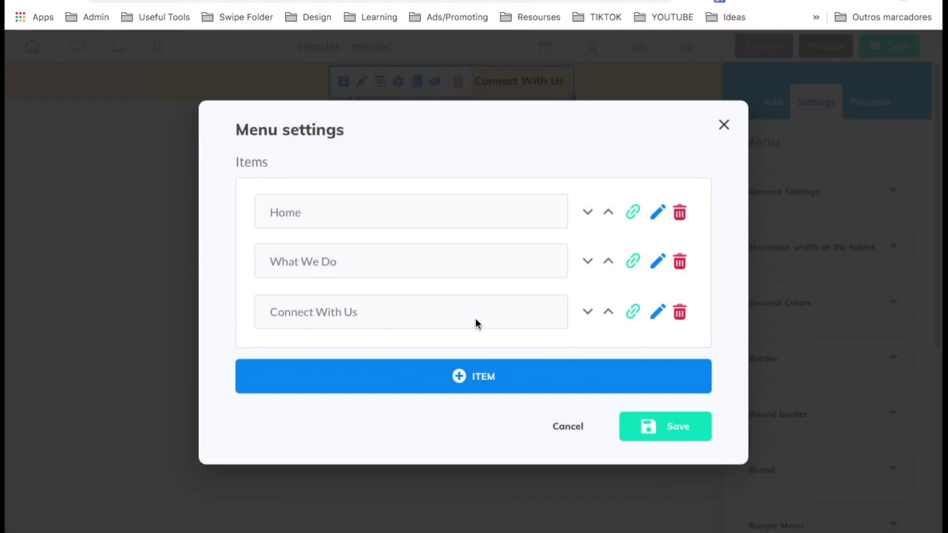
Link the Connect With Us menu item to the Contact With Us page in the same tab.
left_click(634, 309)
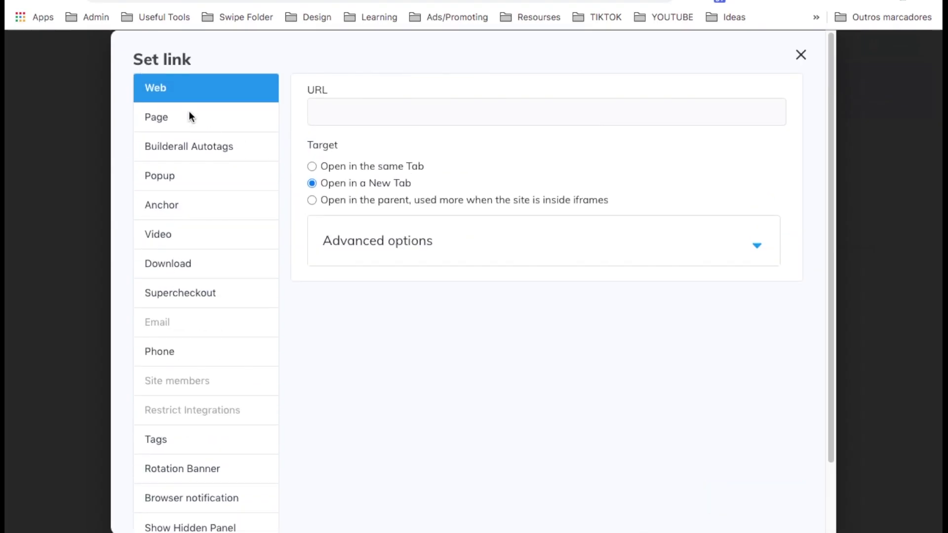
left_click(189, 117)
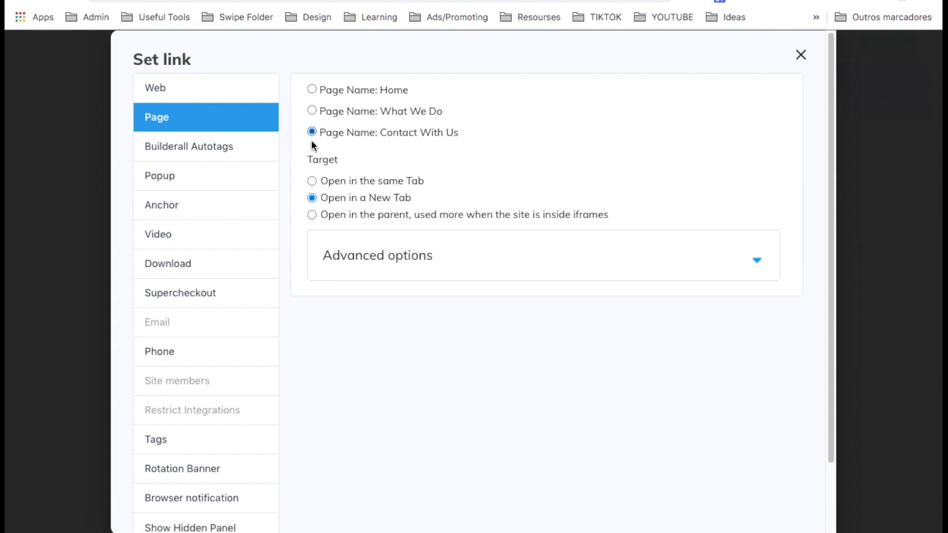
left_click(309, 180)
scroll(494, 349, "down", 3)
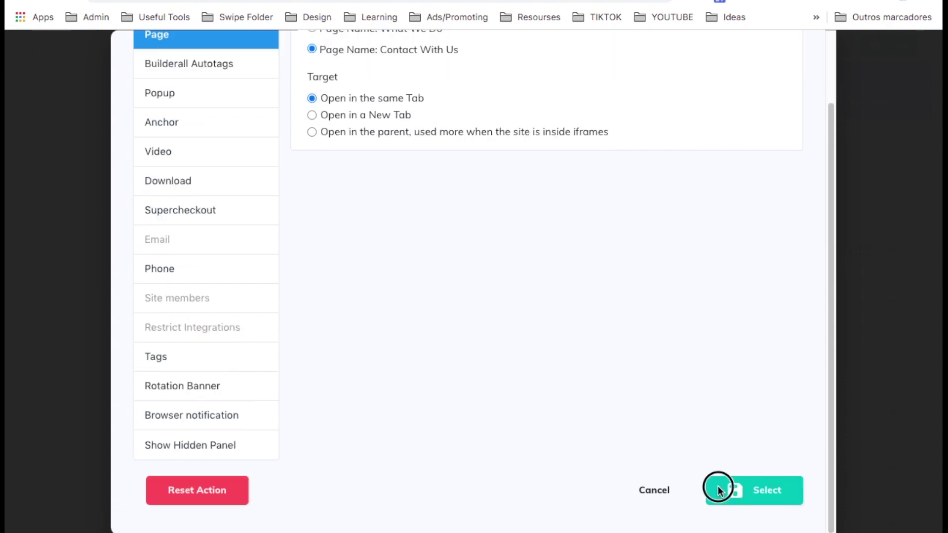
left_click(719, 488)
Save the menu items and the header, then return to the pages overview.
left_click(659, 430)
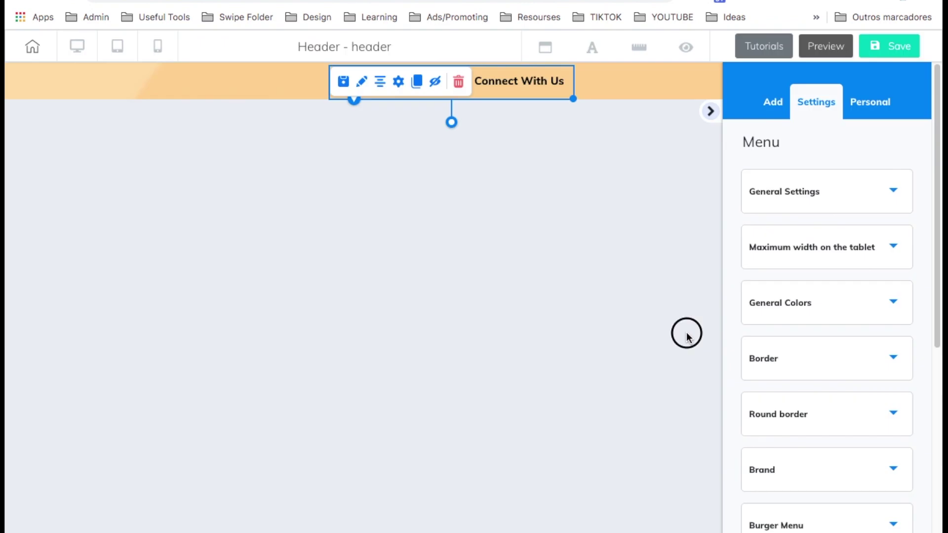
left_click(885, 46)
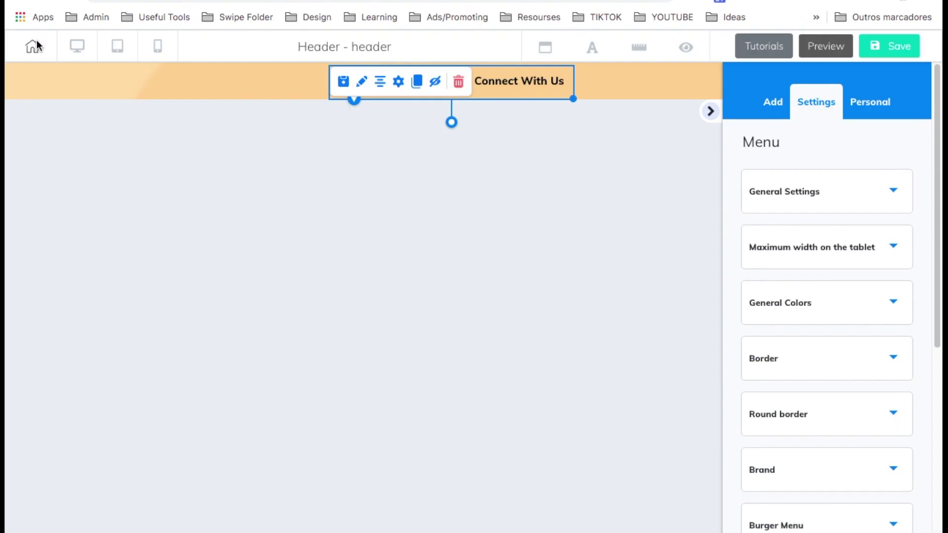
left_click(34, 45)
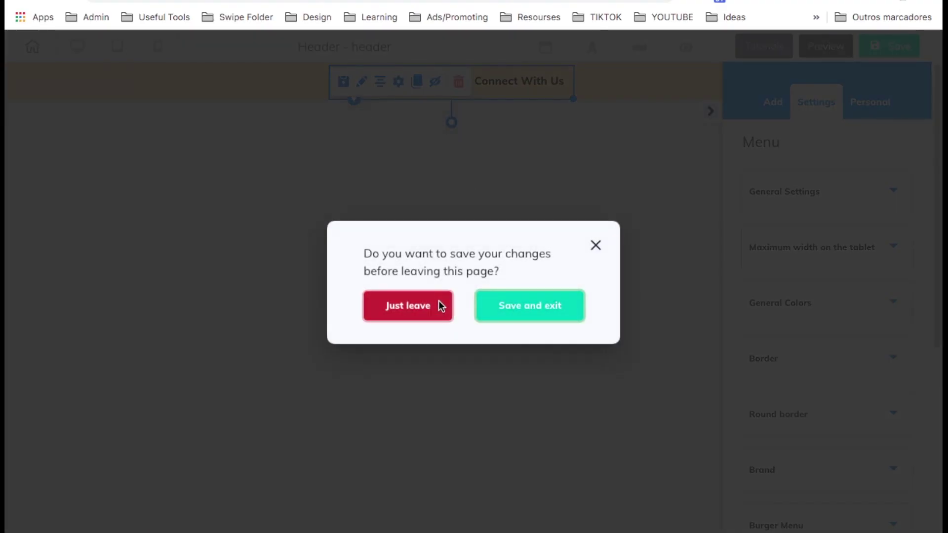
Open the What We Do page in the editor and change its heading to WHAT WE DO.
left_click(438, 305)
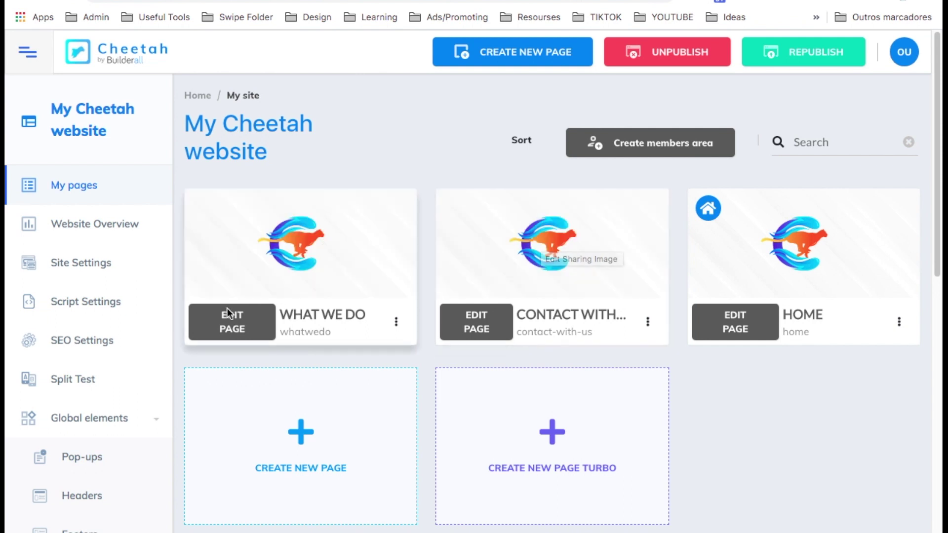
left_click(237, 328)
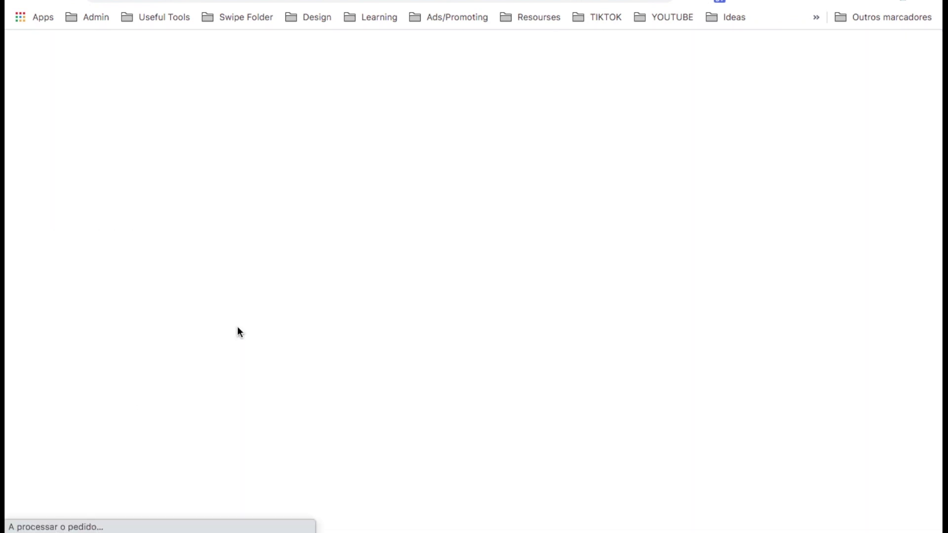
left_click(385, 143)
left_click(423, 147)
key("ctrl+a")
type("WHAT WE DO")
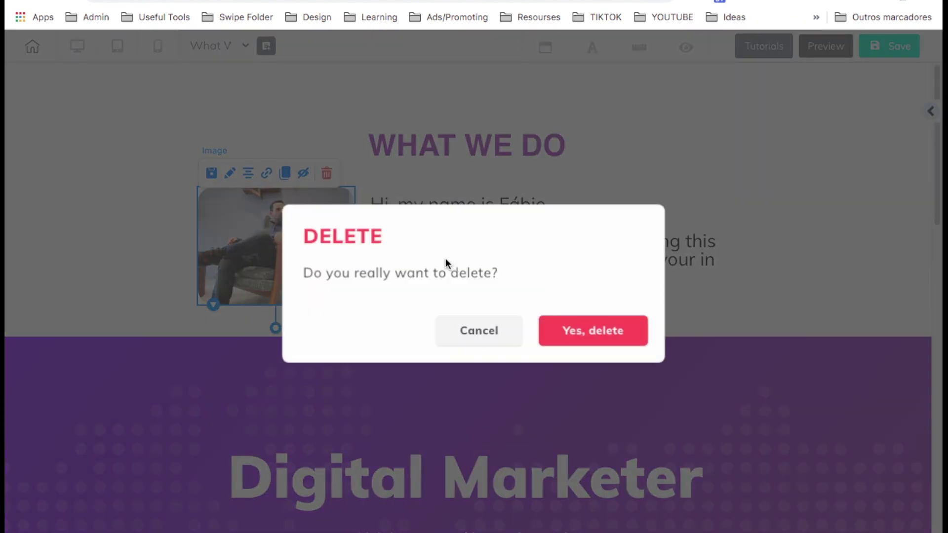
Delete the photo, widen the intro text across the section, and centre the WHAT WE DO heading.
left_click(552, 319)
left_click_drag(271, 247, 886, 365)
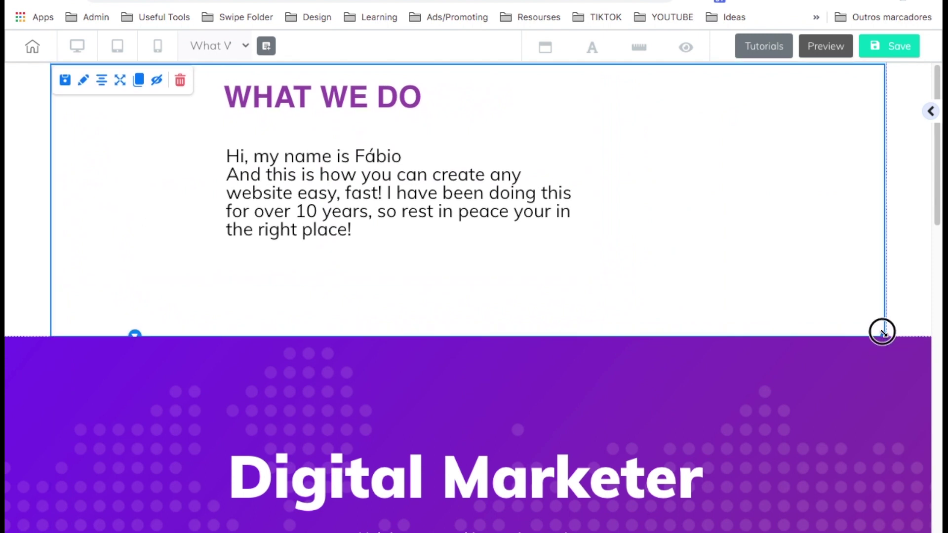
left_click(321, 96)
left_click(169, 89)
left_click_drag(393, 197, 858, 330)
left_click(858, 330)
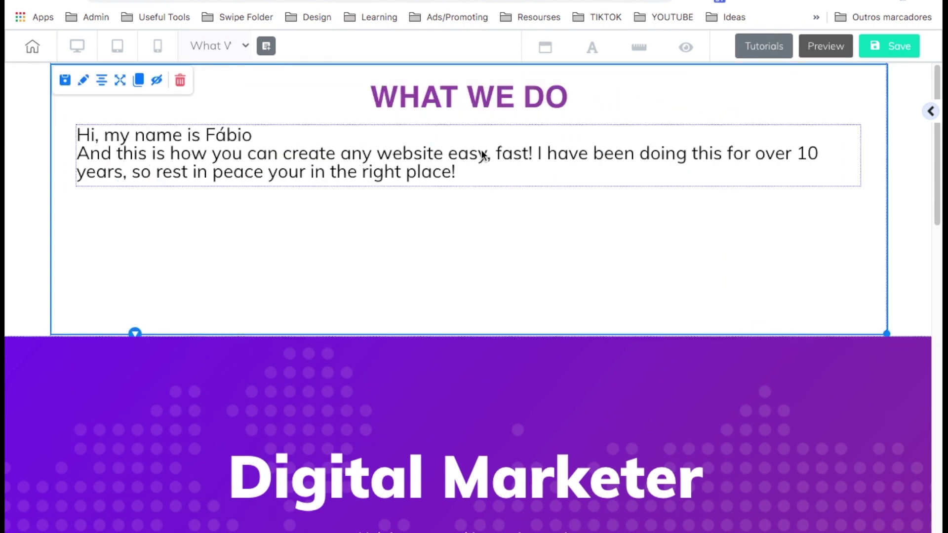
left_click(481, 154)
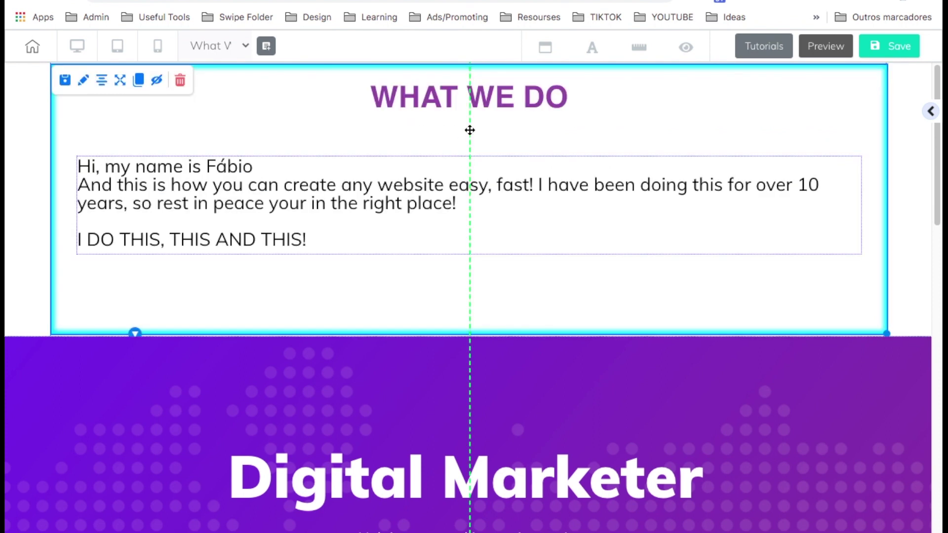
left_click_drag(483, 101, 486, 124)
left_click(931, 112)
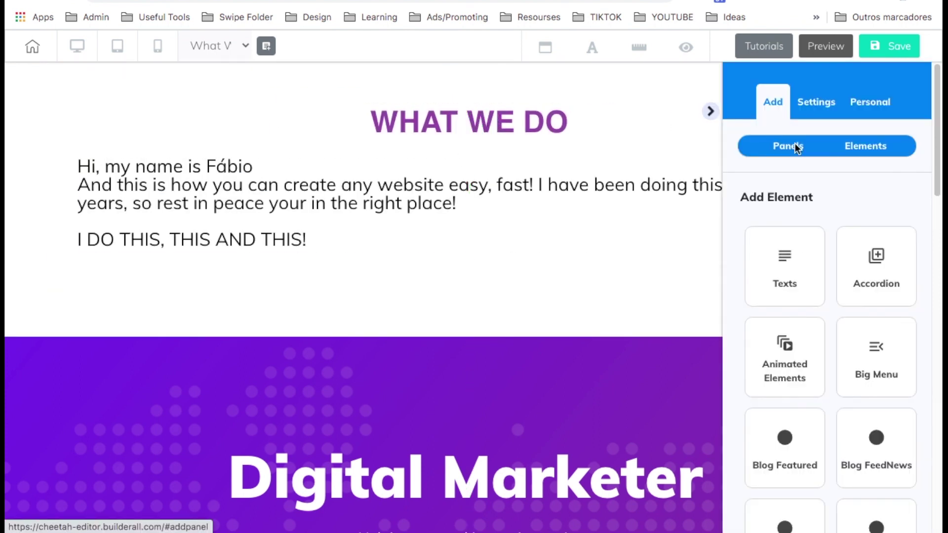
Add the Express Statistics content panel to the What We Do page.
left_click(795, 146)
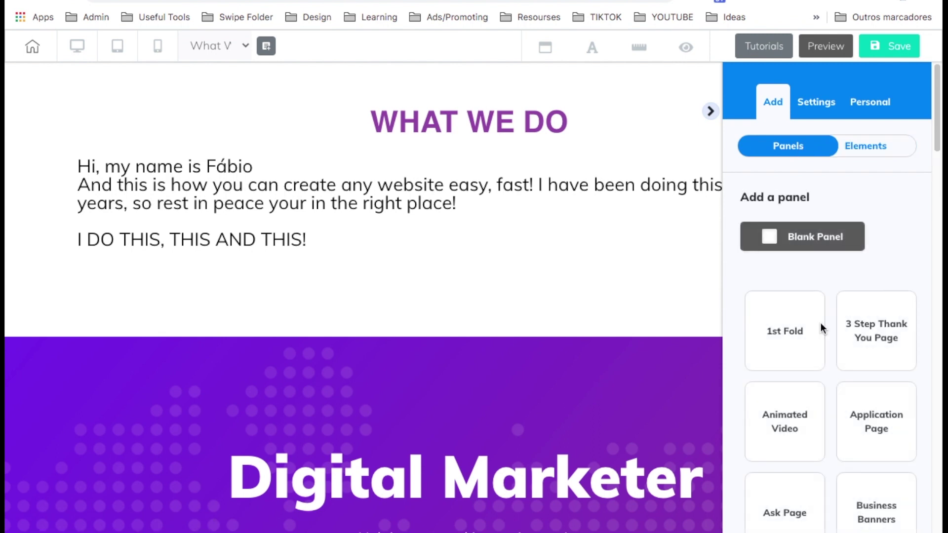
scroll(820, 322, "down", 3)
left_click(866, 310)
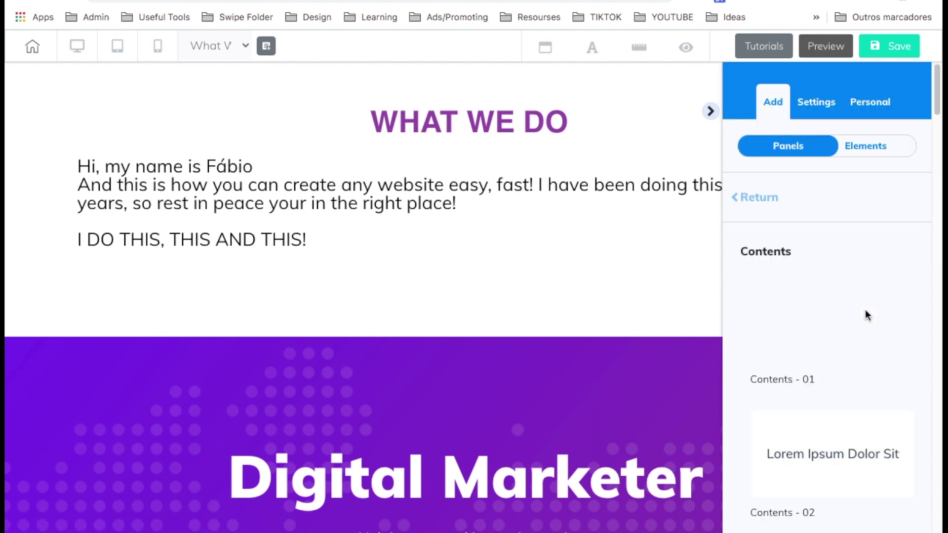
scroll(825, 316, "down", 10)
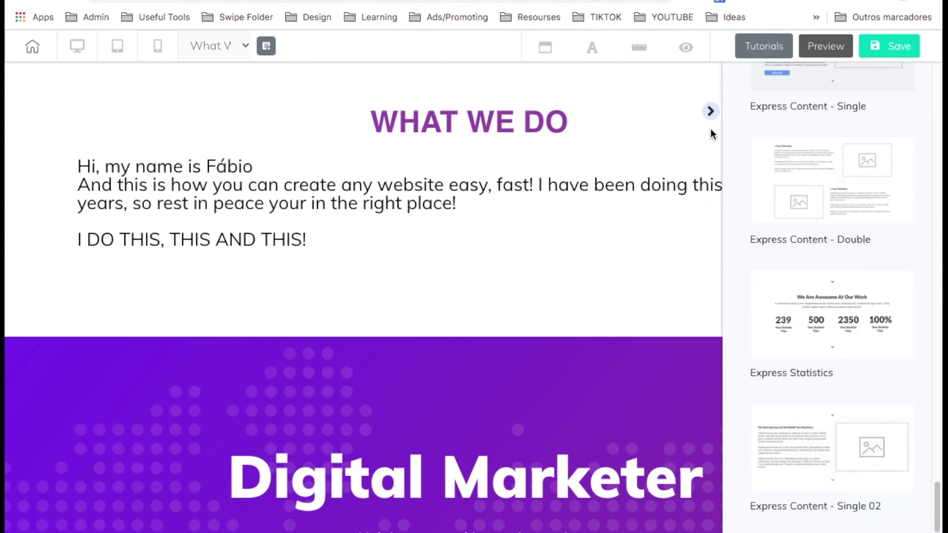
left_click(708, 112)
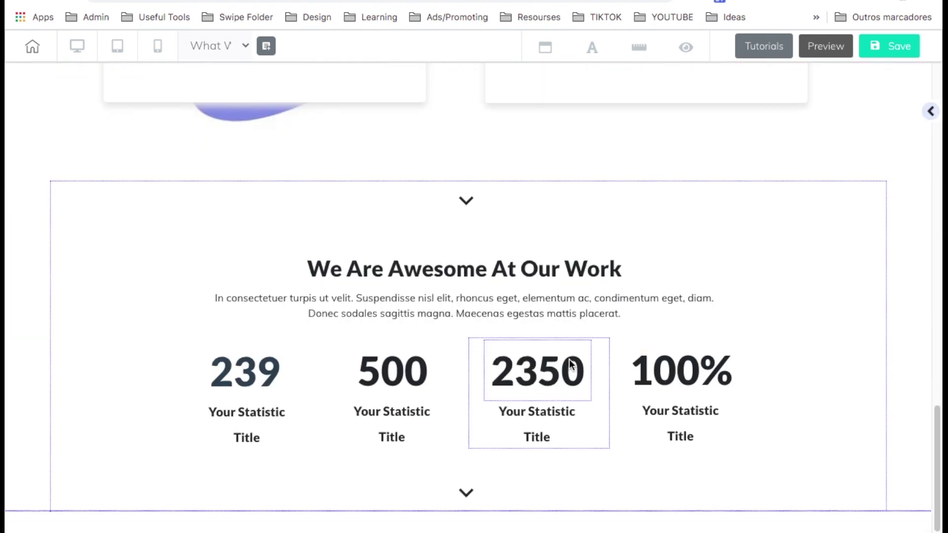
Move the statistics panel up above the purple banner, directly below the intro.
left_click(97, 263)
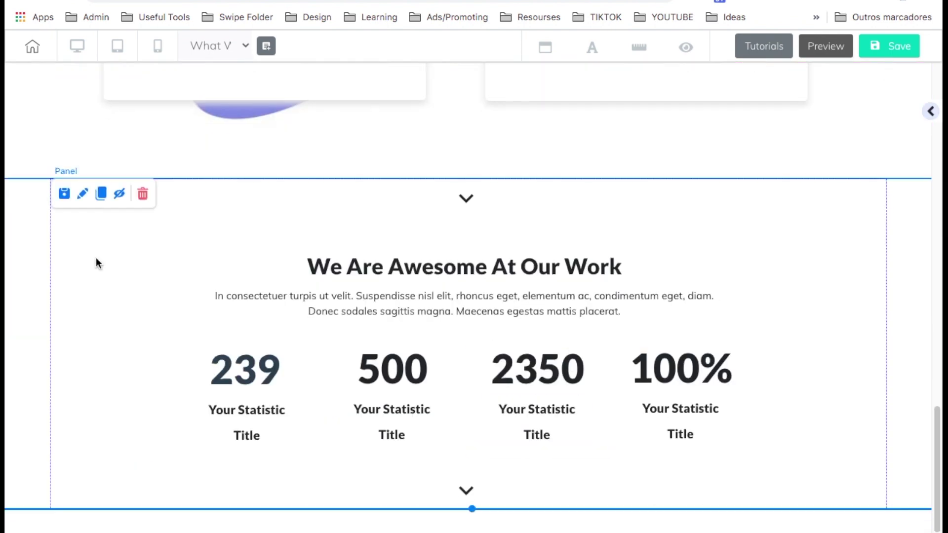
double_click(104, 262)
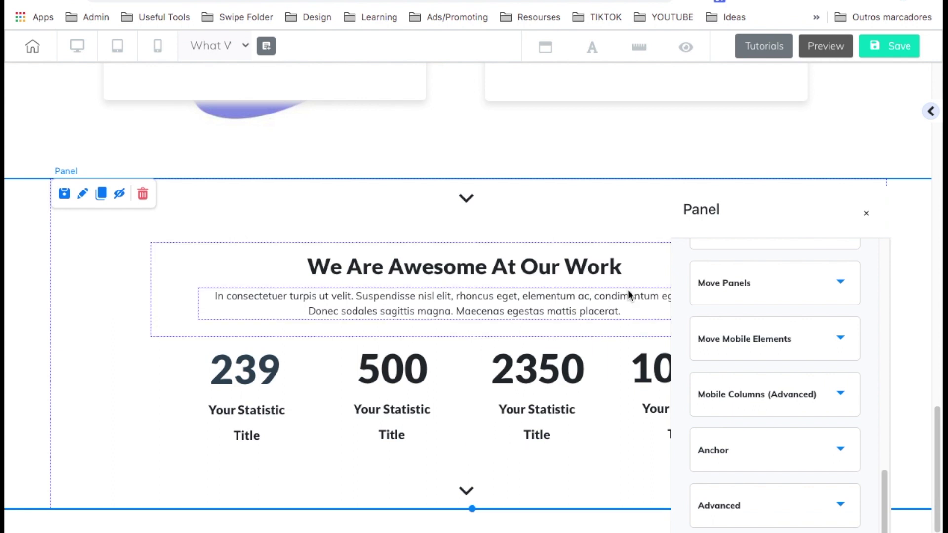
scroll(759, 293, "up", 3)
left_click(767, 268)
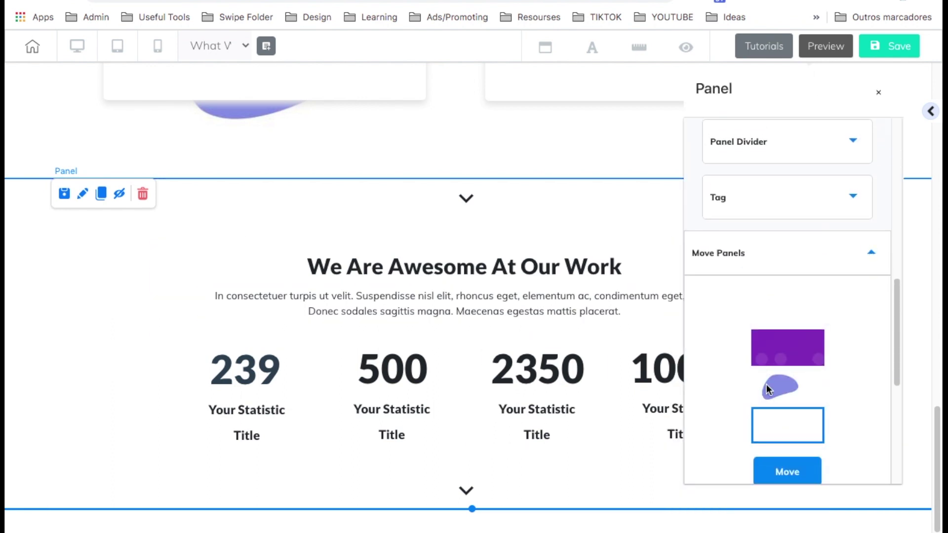
left_click_drag(779, 427, 780, 357)
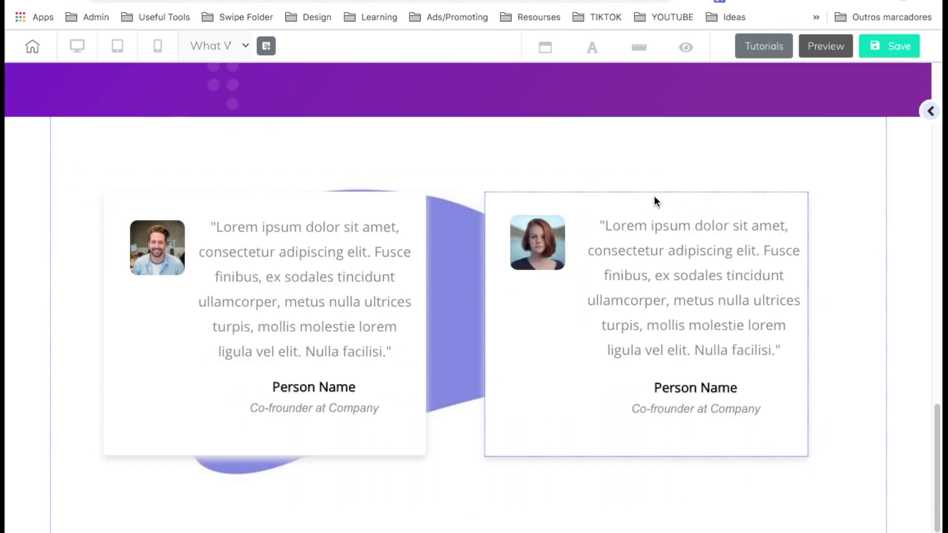
scroll(649, 204, "up", 5)
scroll(649, 204, "down", 15)
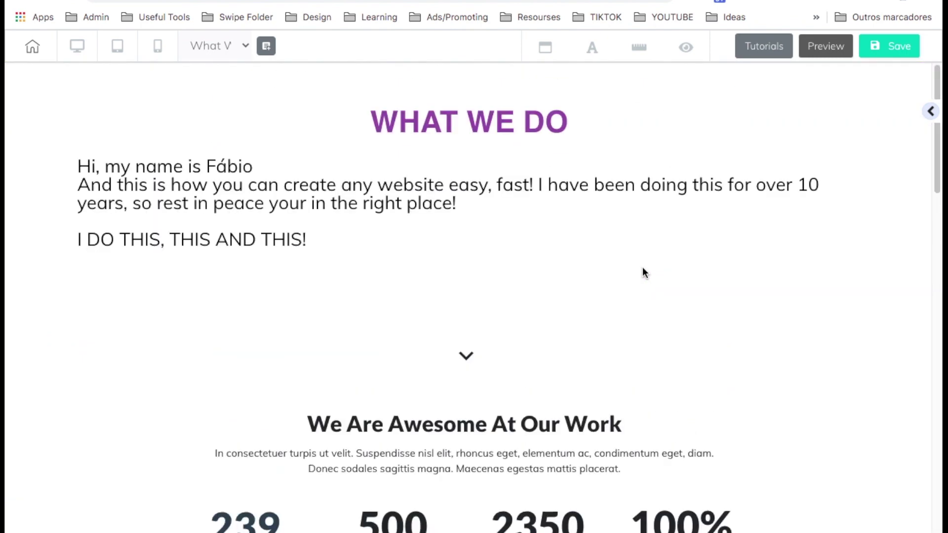
Save and publish the What We Do page, then leave the editor for the pages overview.
left_click(877, 41)
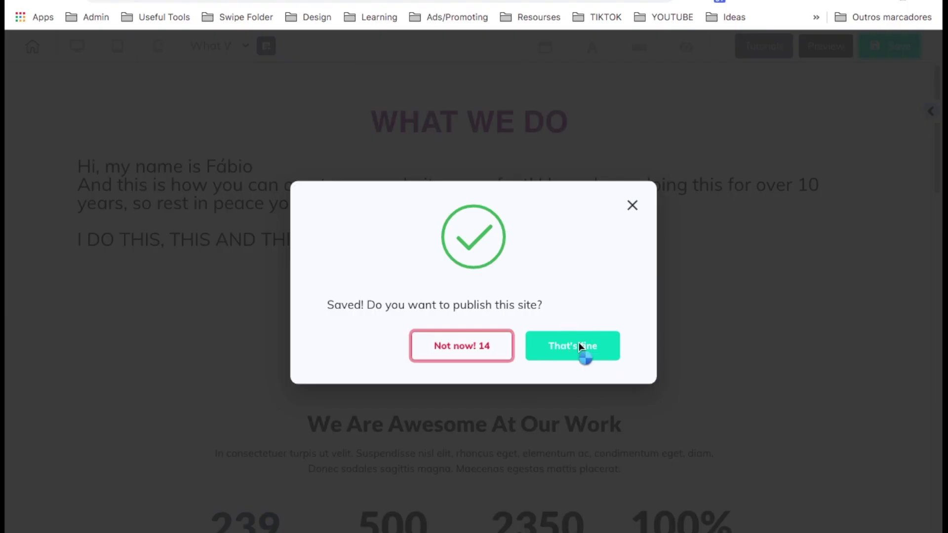
left_click(579, 343)
left_click(32, 48)
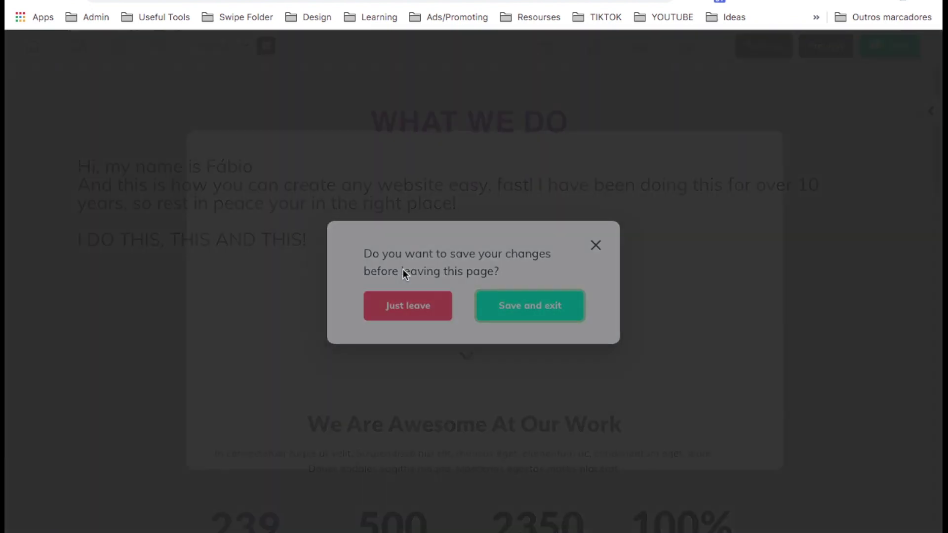
left_click(406, 304)
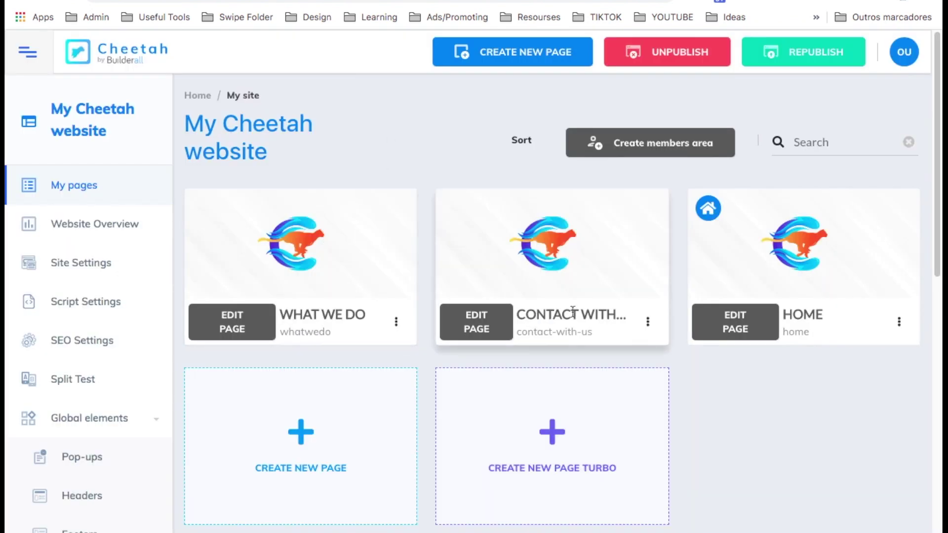
Open the Contact page in the editor and change its heading to CONTACT WITH US.
left_click(466, 325)
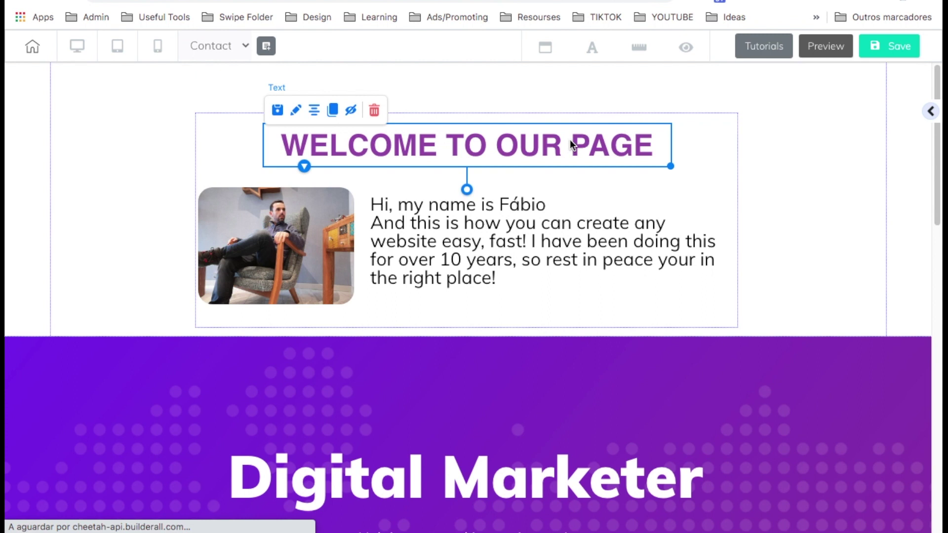
double_click(570, 139)
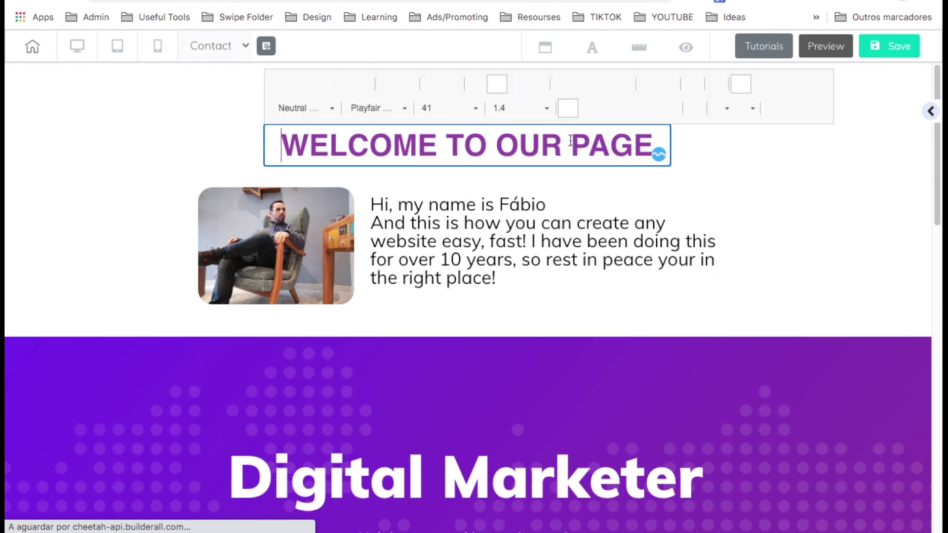
key("ctrl+a")
type("CONTACT WITH US")
left_click(755, 227)
Delete the purple Digital Marketer section and the testimonials section.
scroll(209, 277, "down", 2)
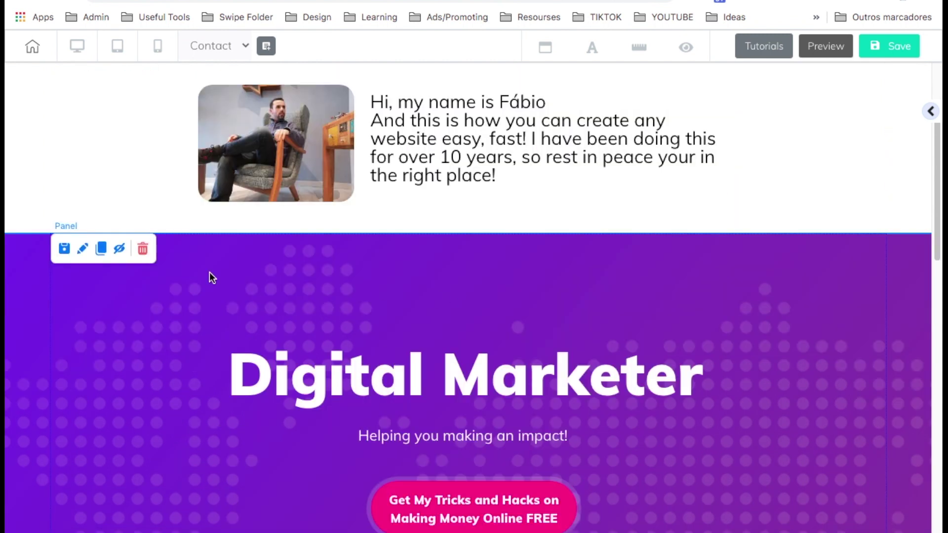
left_click(143, 249)
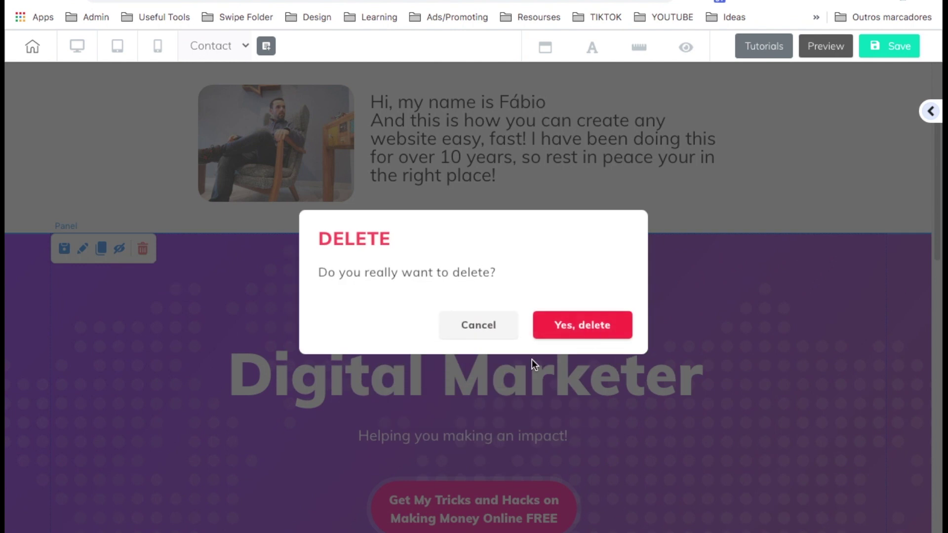
left_click(600, 329)
left_click(143, 351)
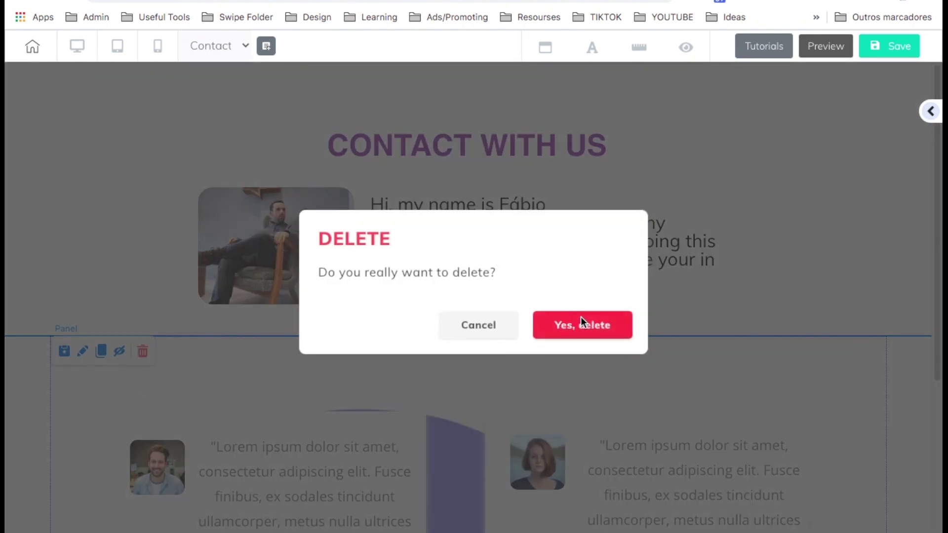
left_click(540, 313)
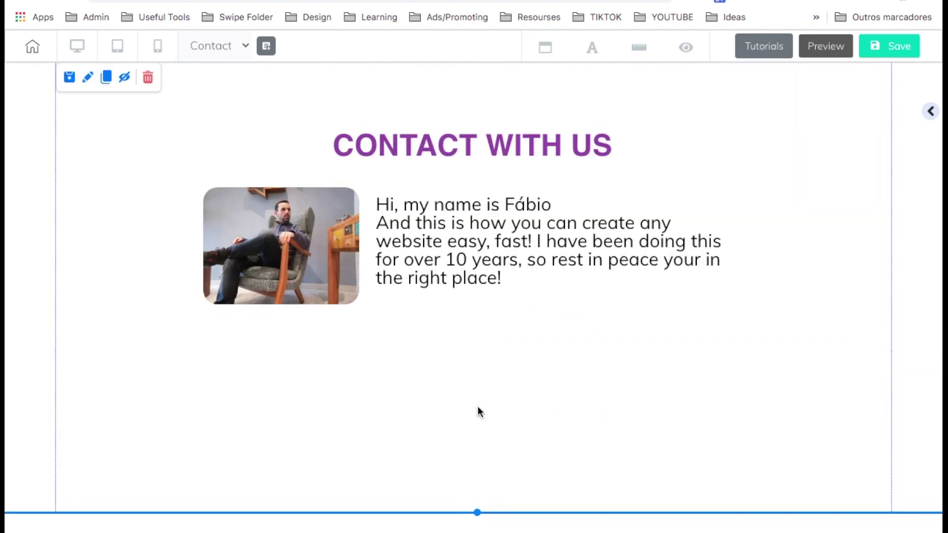
Delete the photo and intro paragraph, move the heading block up, and centre CONTACT WITH US.
left_click(341, 267)
left_click(331, 173)
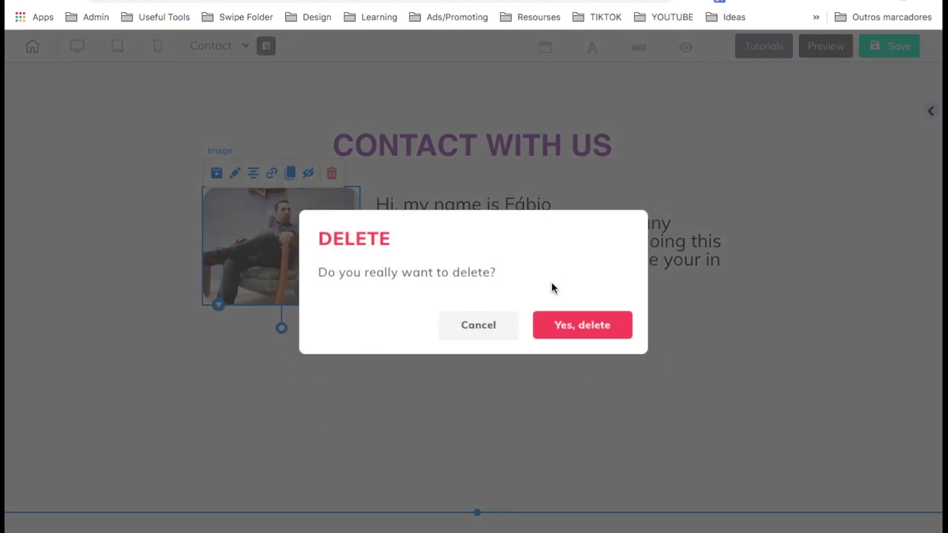
left_click(554, 324)
left_click(608, 291)
left_click(487, 181)
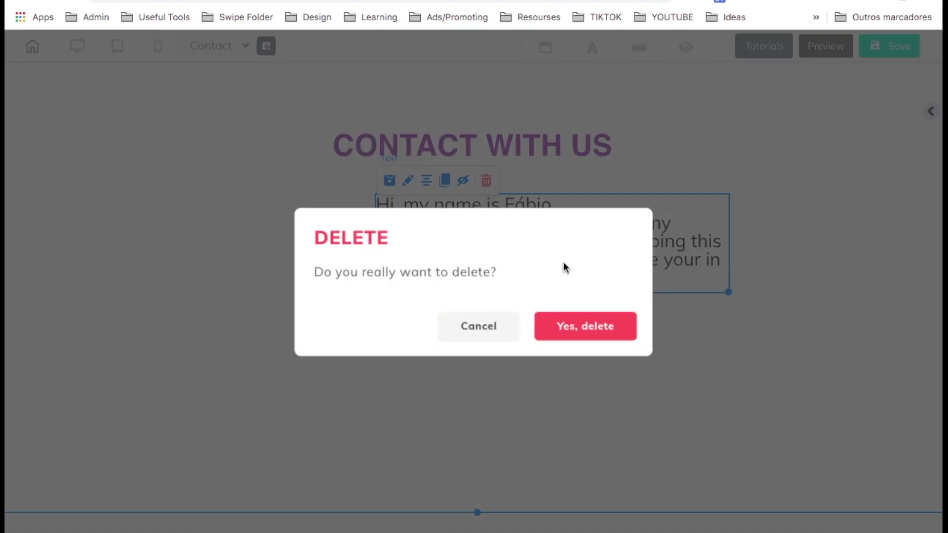
left_click(571, 317)
left_click_drag(425, 224, 345, 201)
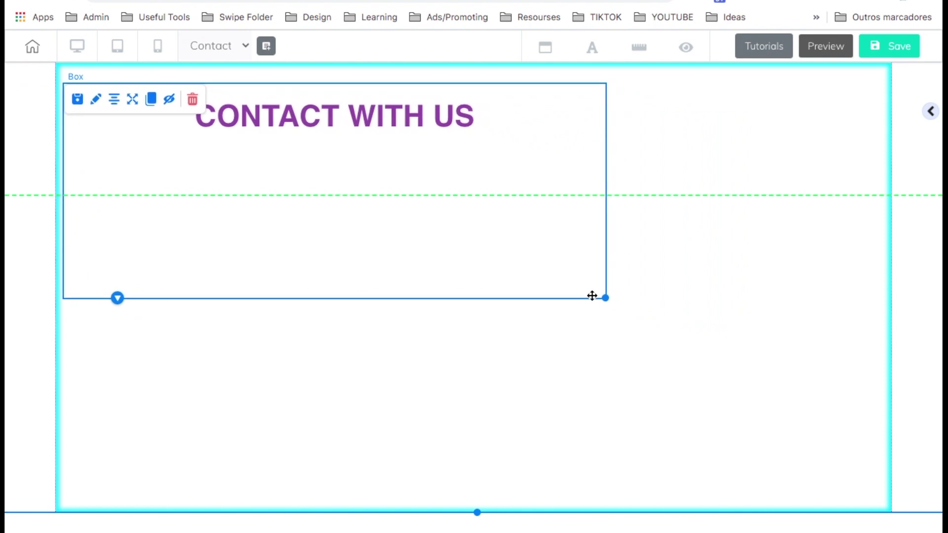
left_click(346, 118)
left_click(182, 111)
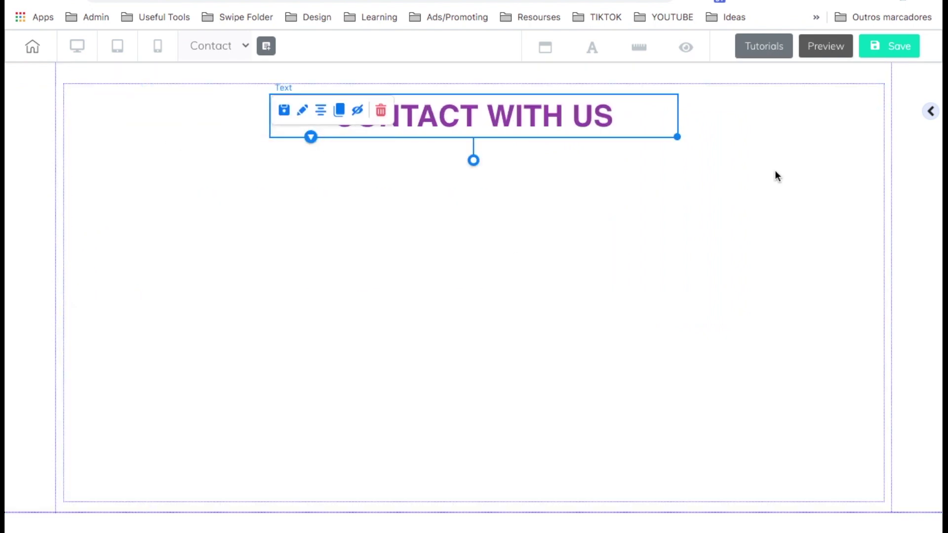
Drag a Contact Form template onto the page below the CONTACT WITH US heading.
left_click(930, 112)
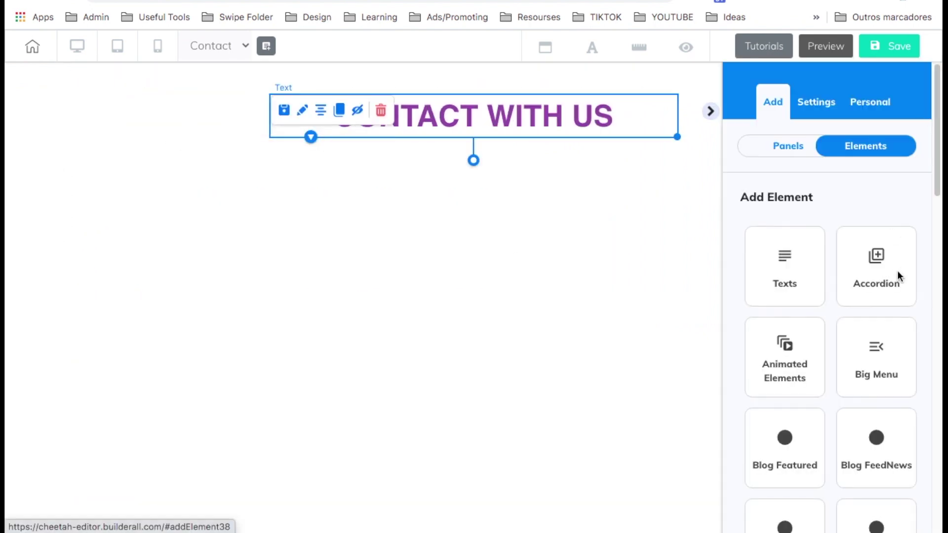
scroll(897, 271, "down", 5)
scroll(898, 272, "down", 6)
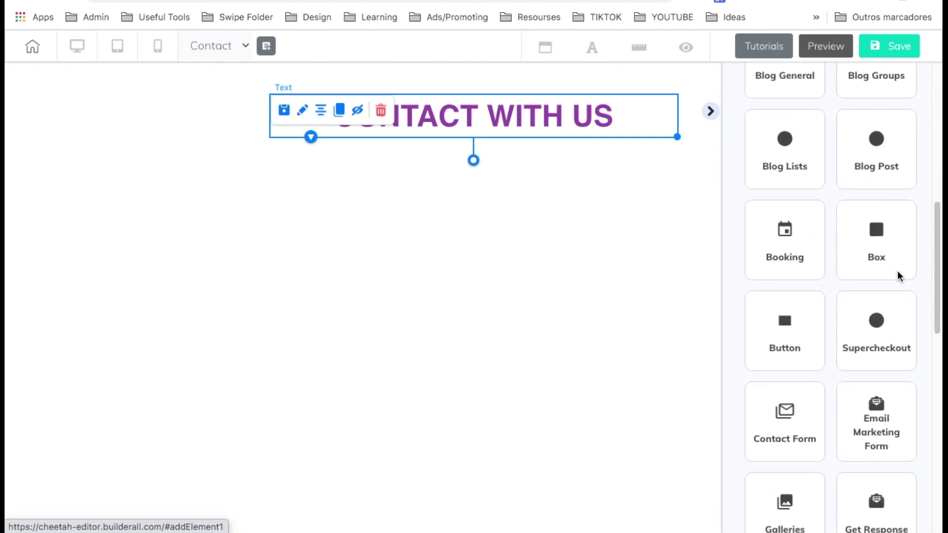
scroll(898, 276, "down", 2)
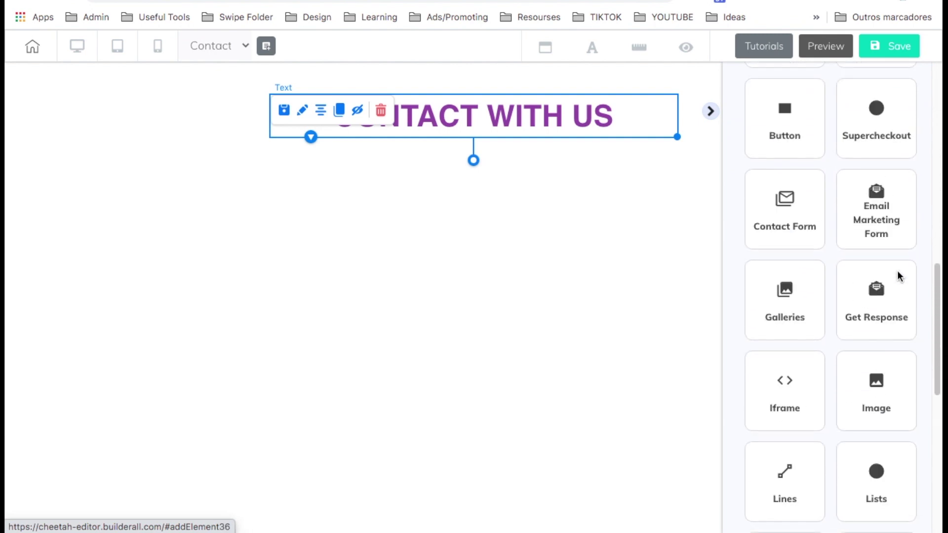
left_click(791, 213)
left_click_drag(840, 301, 398, 245)
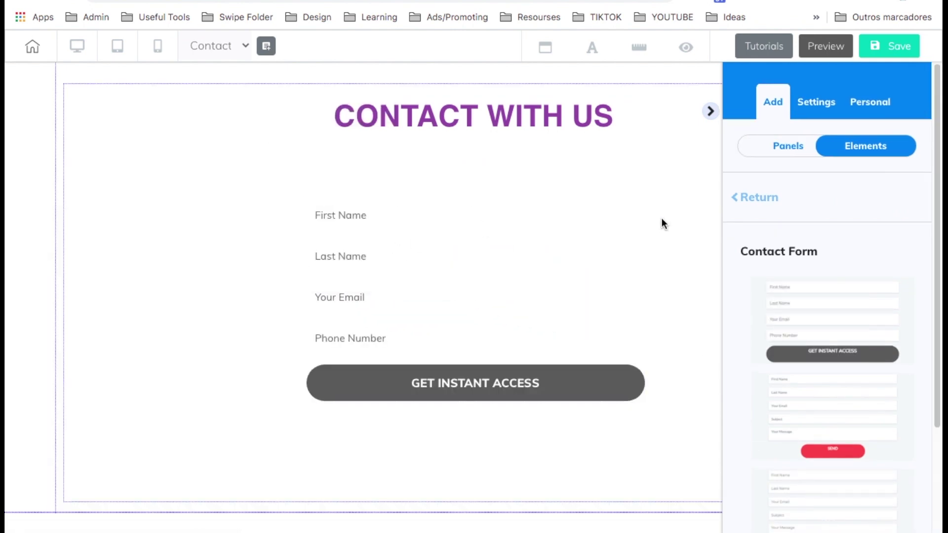
Move the contact form up under the heading, centre it, and open its style settings.
left_click(637, 379)
left_click_drag(637, 379, 538, 360)
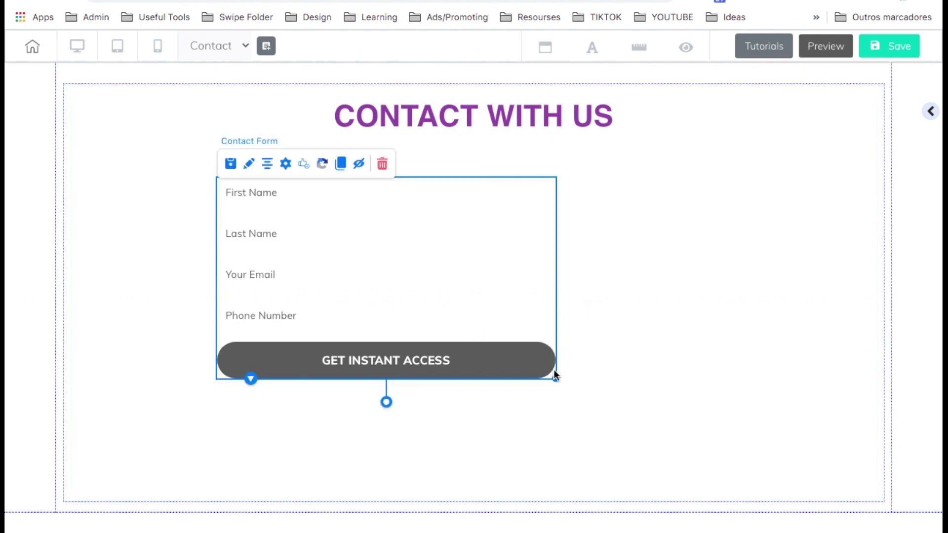
left_click(435, 316)
left_click(265, 165)
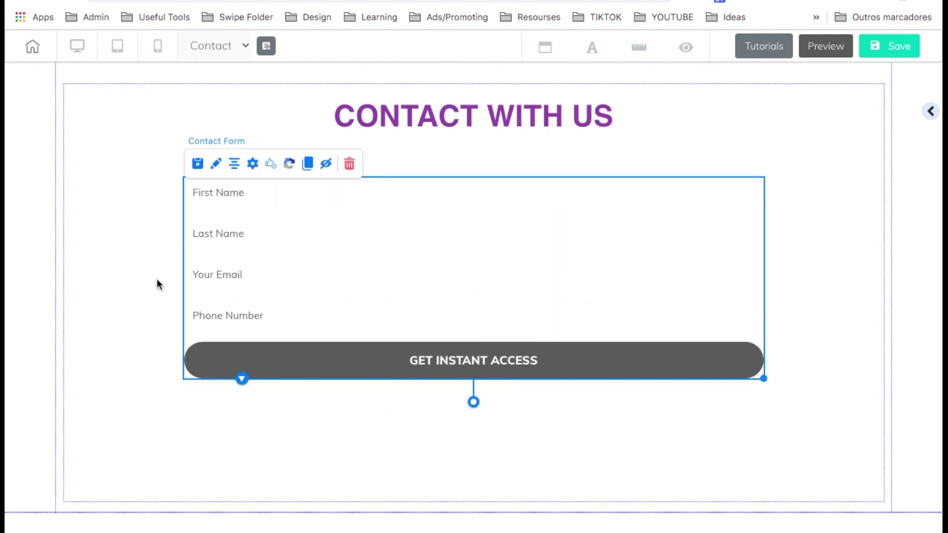
double_click(256, 234)
scroll(741, 321, "down", 5)
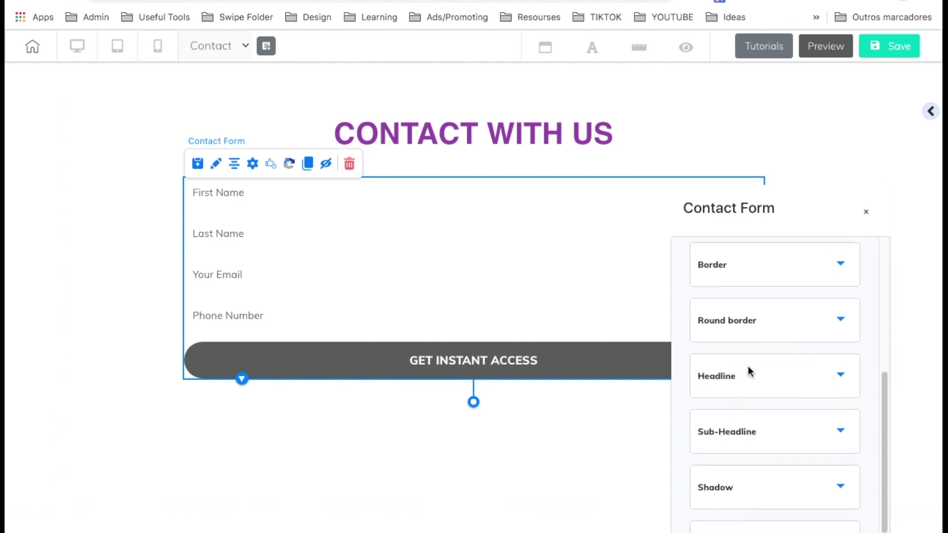
Set the form button's label to SEND MSG! and the input fields' Border Size to 1.
left_click(748, 370)
type("SEND ")
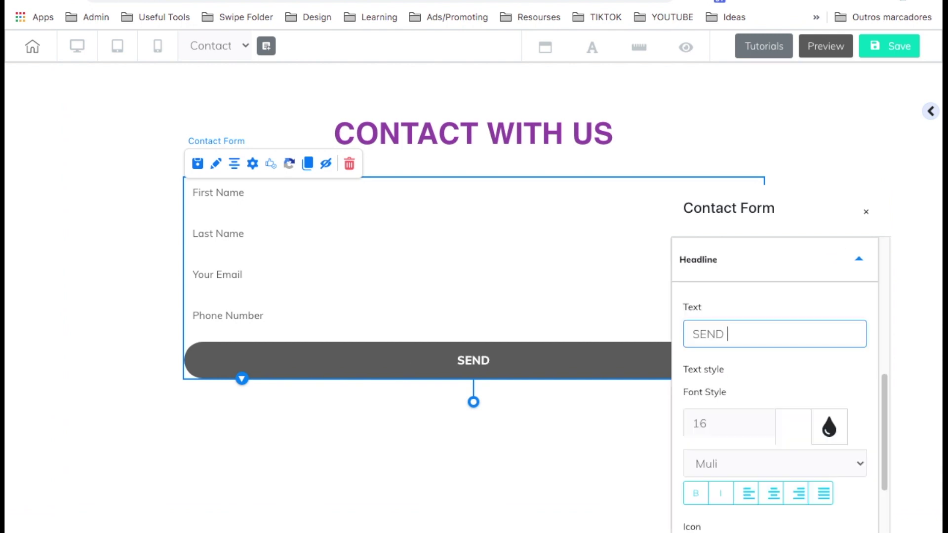
type("MSG!")
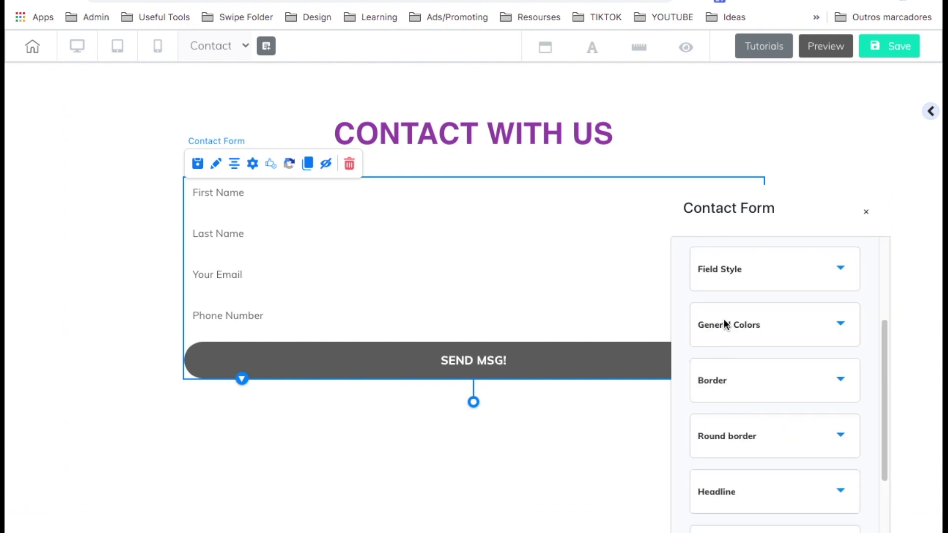
left_click(742, 282)
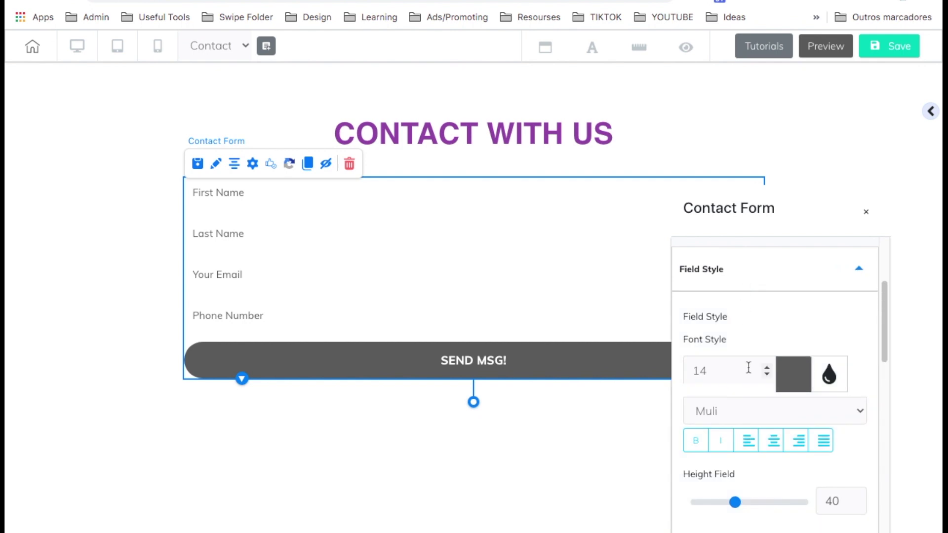
scroll(775, 368, "down", 3)
left_click(852, 417)
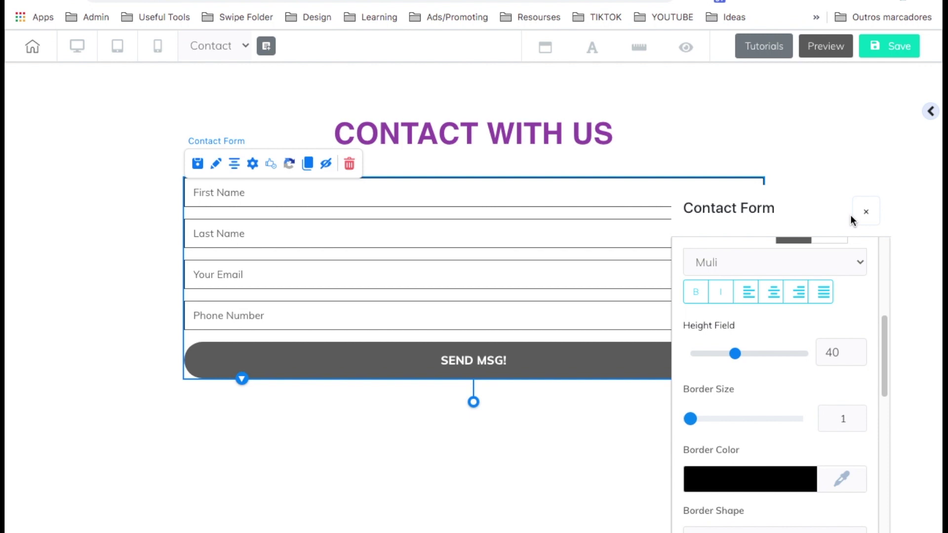
left_click(863, 213)
left_click(253, 163)
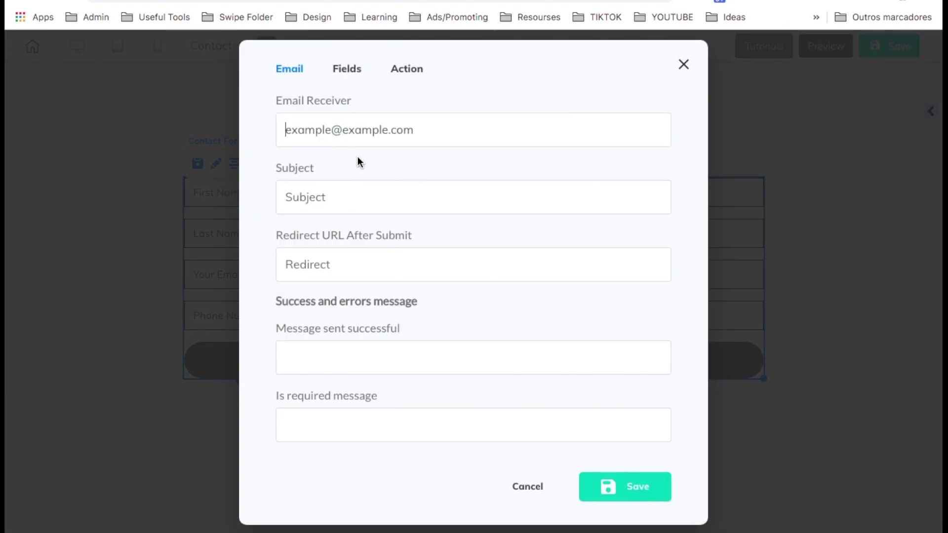
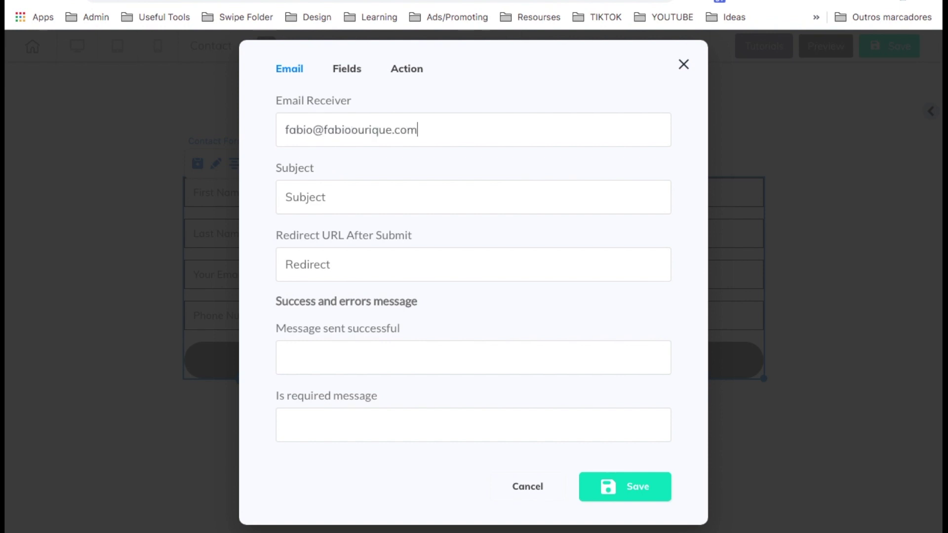
Set the form's Email Receiver to the owner's address and the subject to 'From Website'.
left_click(300, 195)
type("From Website")
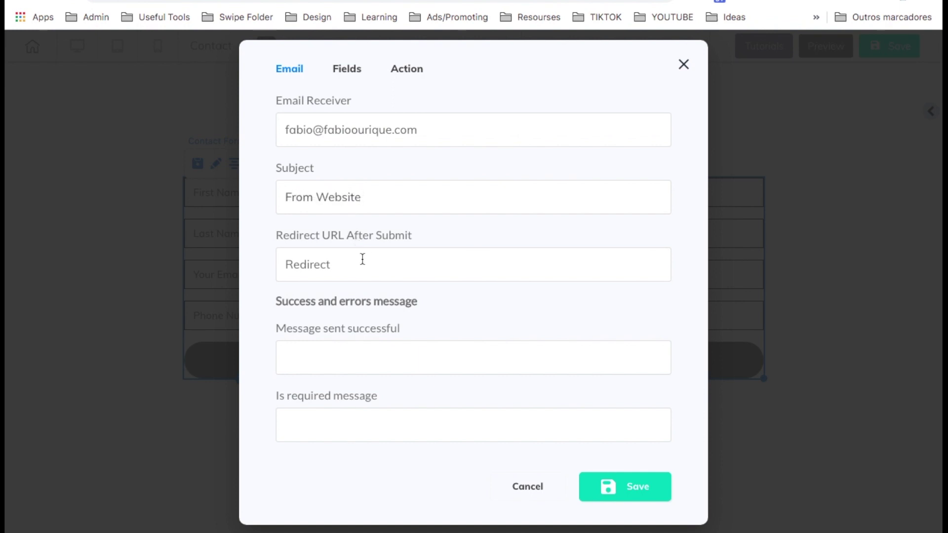
left_click_drag(275, 326, 408, 326)
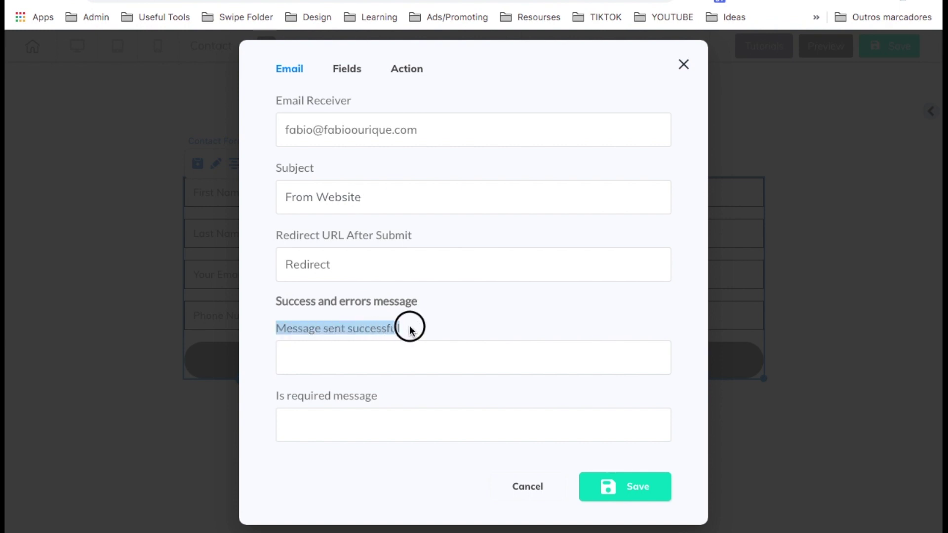
Add a Text Area field labelled 'Your MSG' with tag msg and save the form settings.
left_click(355, 68)
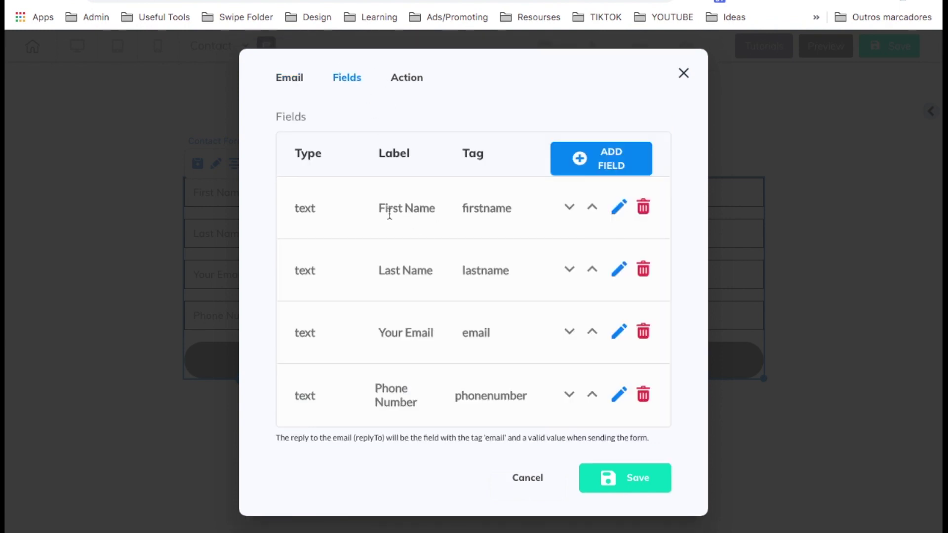
left_click(583, 156)
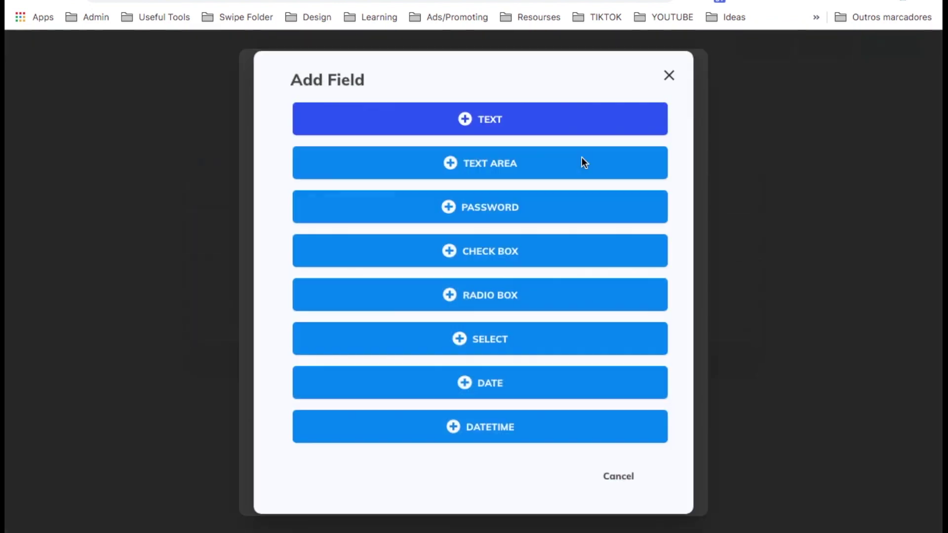
left_click(481, 163)
left_click(482, 196)
type("Your M")
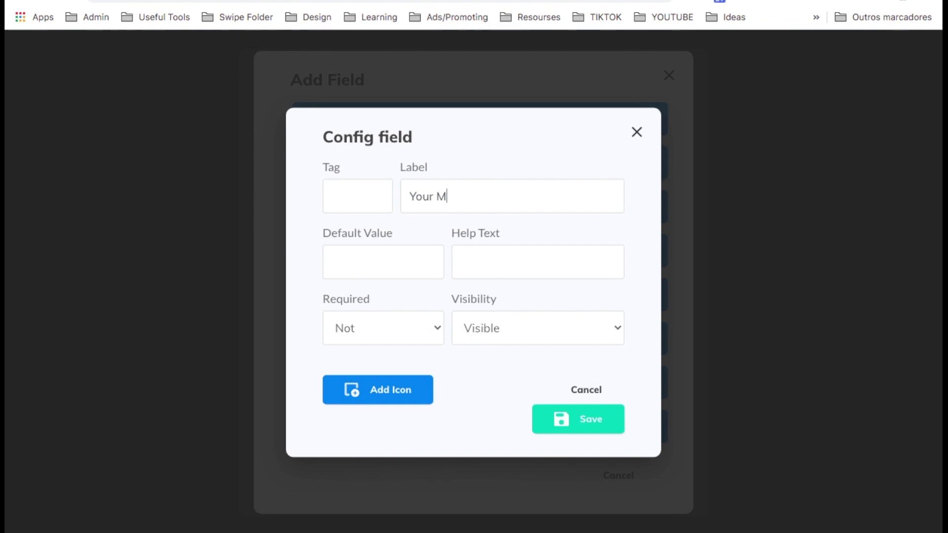
type("SG")
left_click(568, 421)
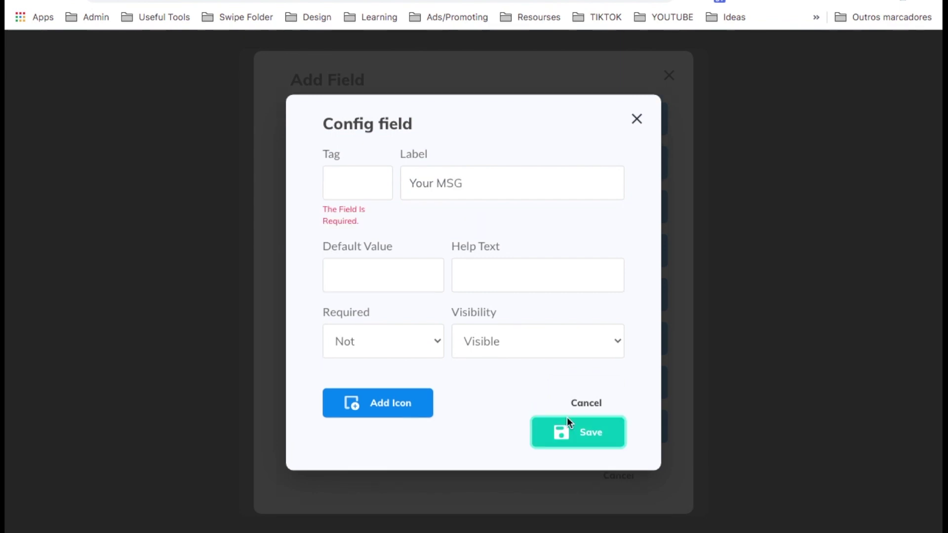
left_click(361, 181)
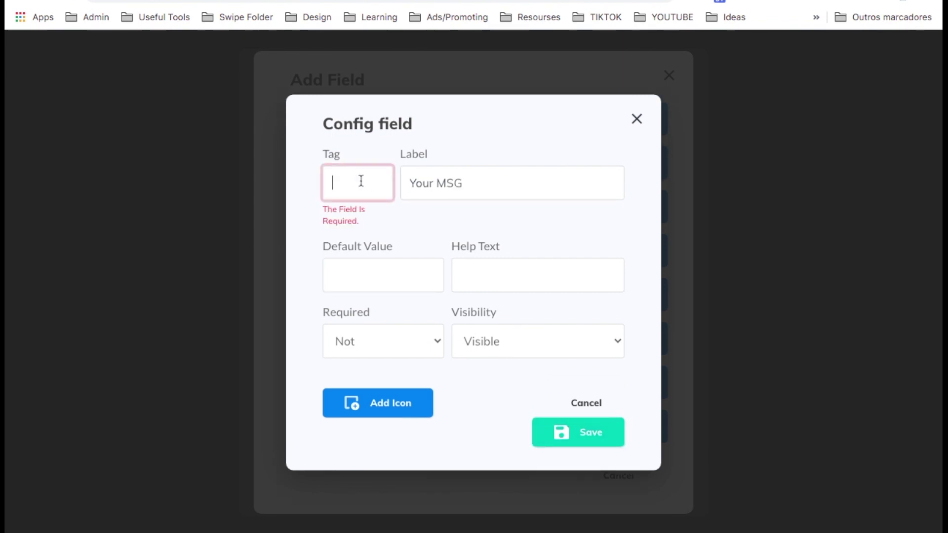
type("msg")
left_click(559, 425)
left_click(598, 501)
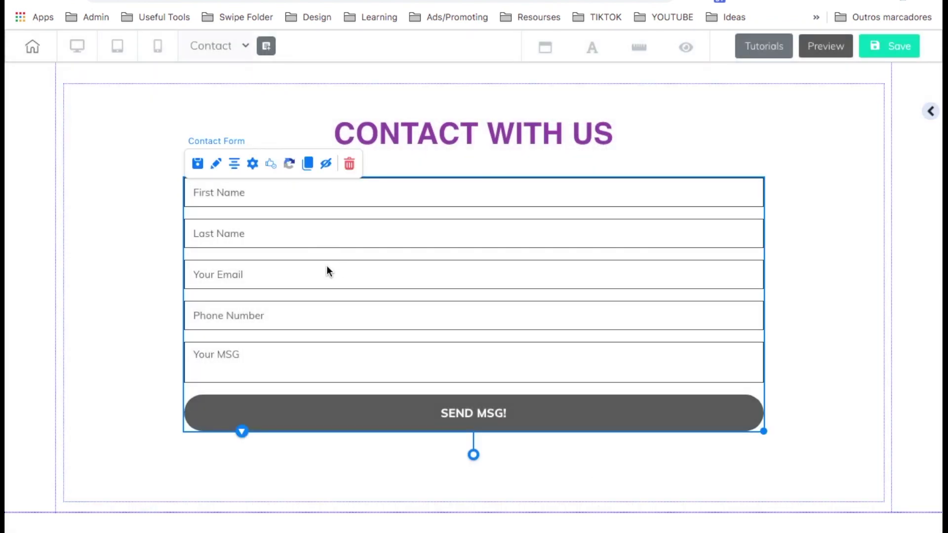
Save the Contact page, return to the pages dashboard, and view the live HOME page.
left_click(887, 48)
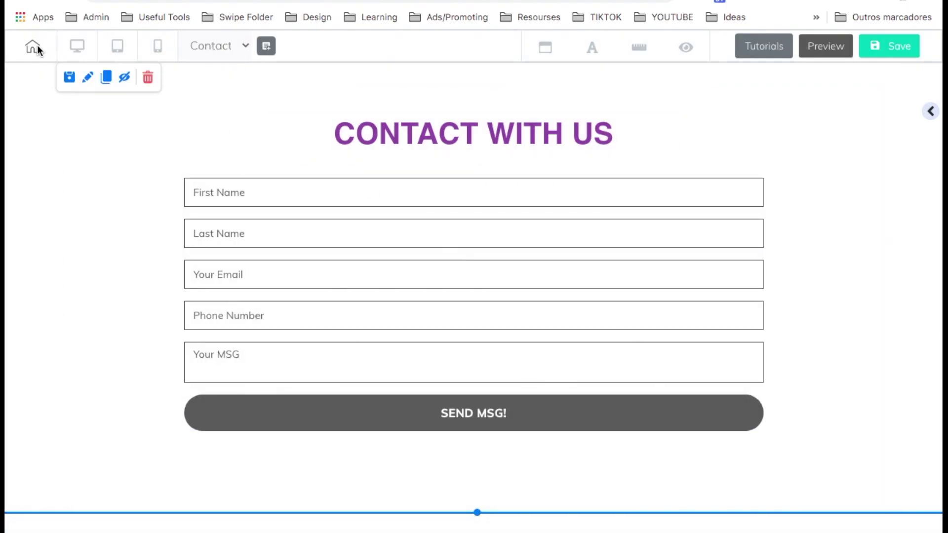
left_click(38, 47)
left_click(407, 305)
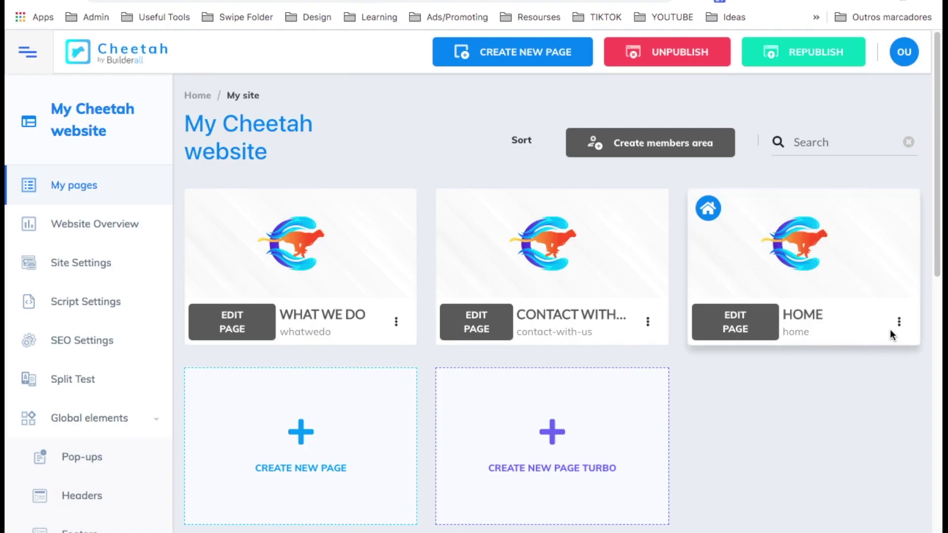
left_click(900, 322)
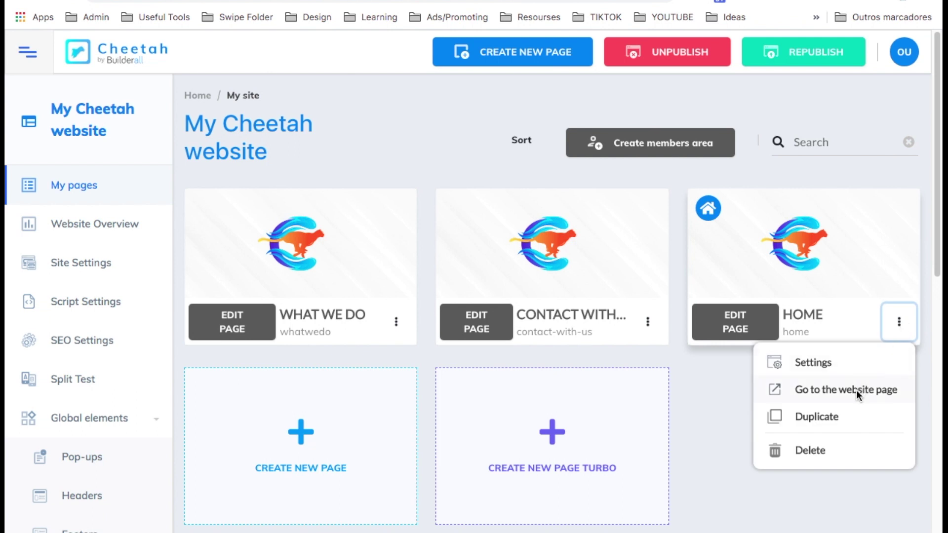
left_click(856, 392)
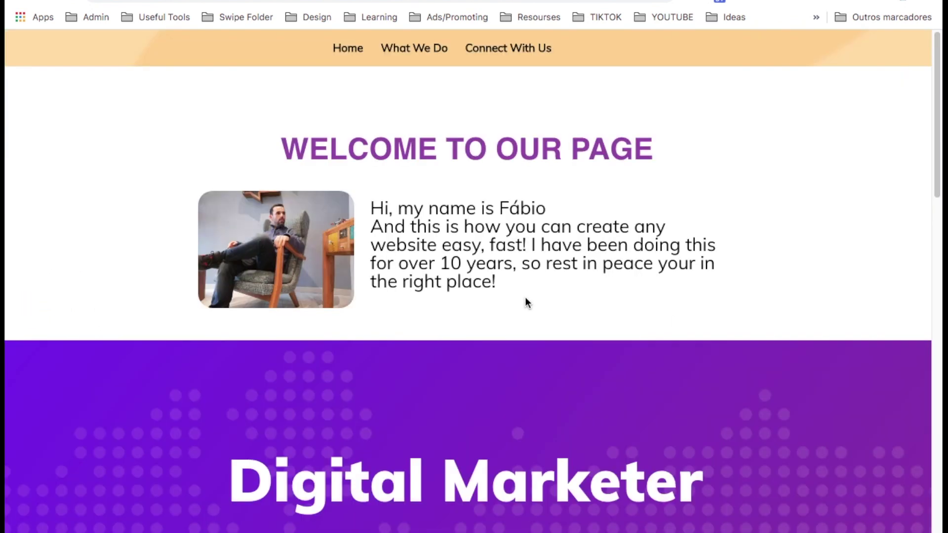
On the live home page, test the pink button's email popup and inspect the footer text.
scroll(525, 302, "down", 7)
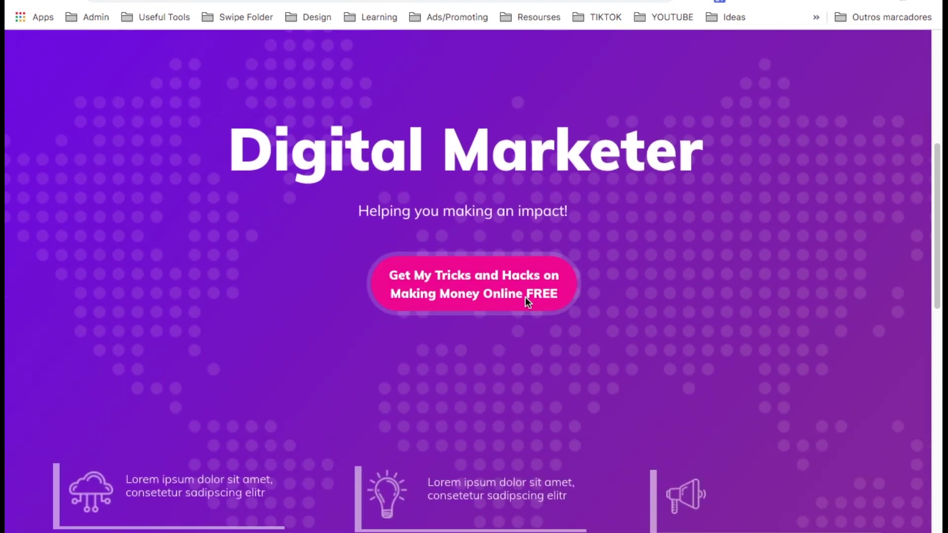
scroll(525, 297, "up", 1)
left_click(516, 317)
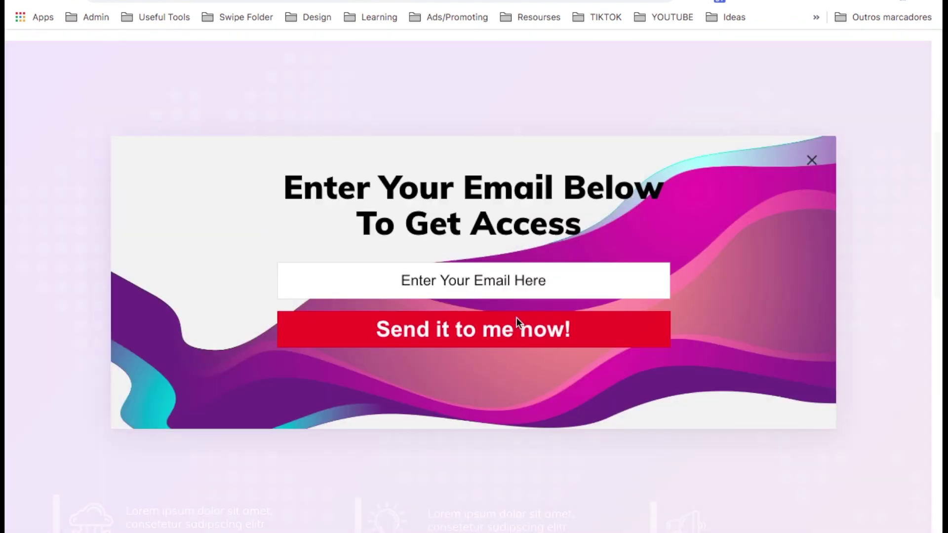
left_click(813, 158)
scroll(686, 278, "down", 14)
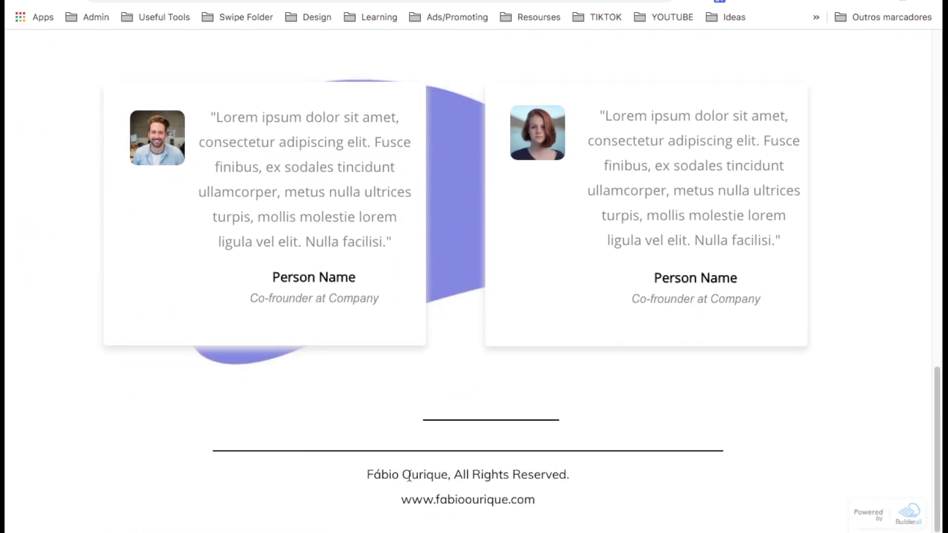
left_click_drag(373, 464, 590, 503)
left_click_drag(568, 420, 454, 400)
triple_click(546, 457)
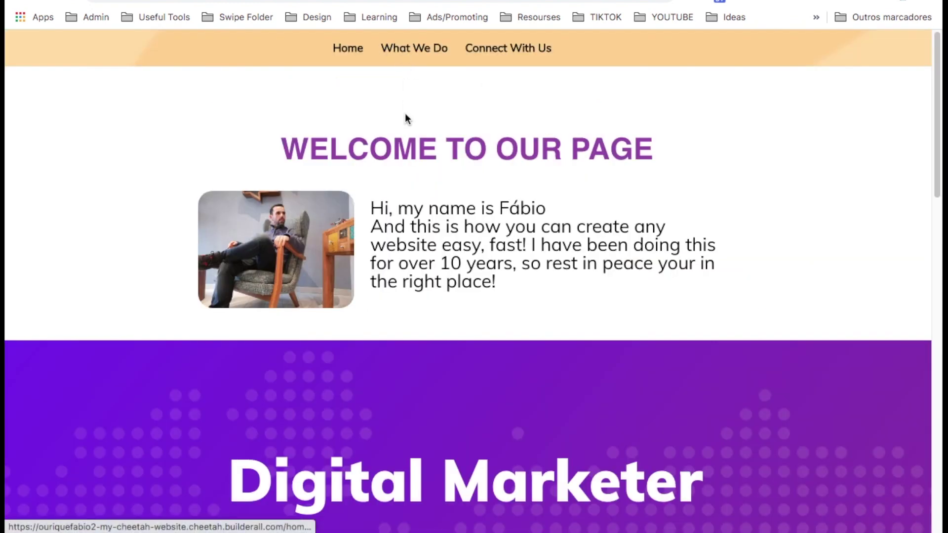
Browse the What We Do page and test its hero offer email popup.
left_click(406, 55)
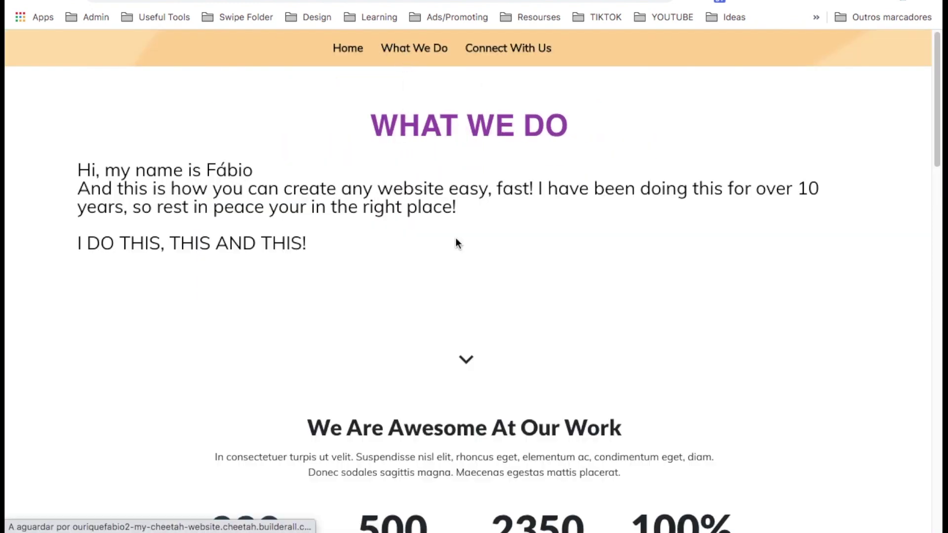
left_click(340, 260)
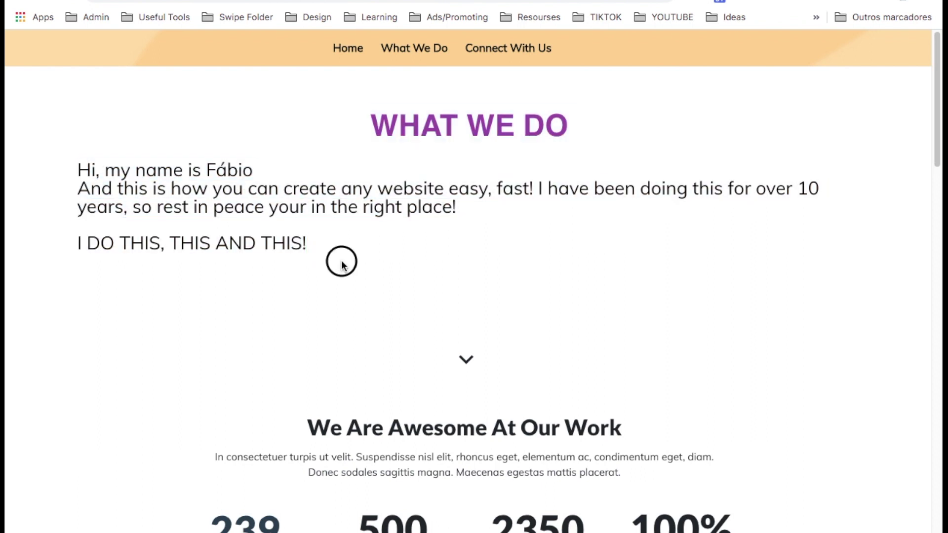
scroll(341, 262, "down", 3)
scroll(458, 327, "down", 10)
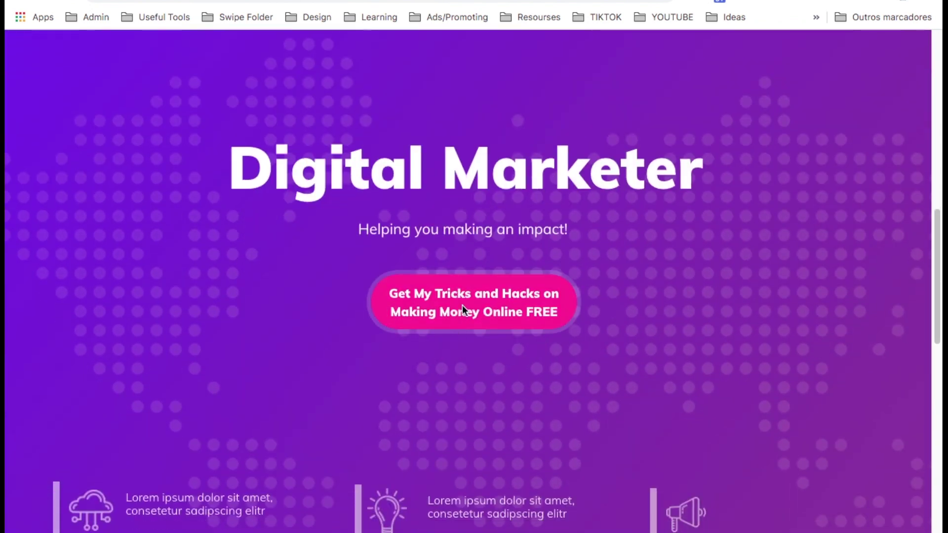
left_click(463, 305)
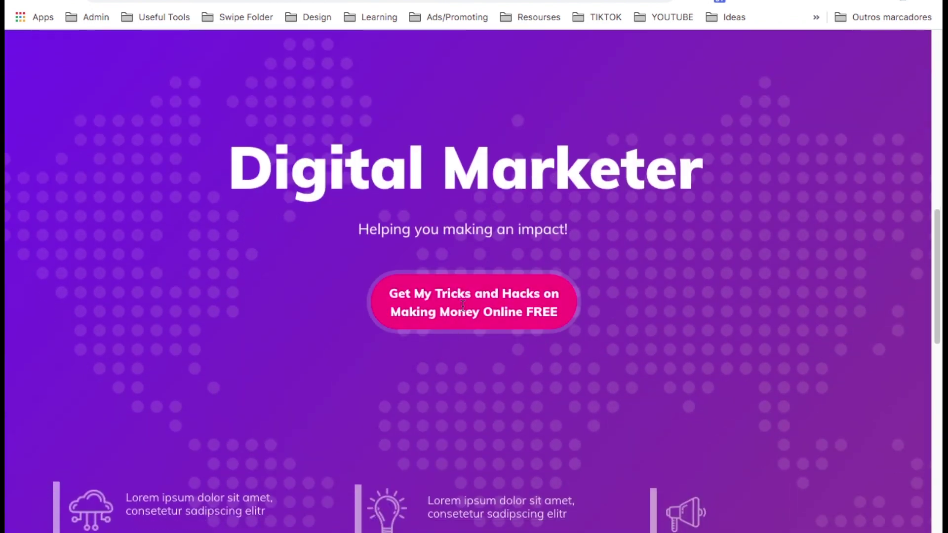
left_click(812, 160)
scroll(395, 466, "down", 5)
scroll(395, 467, "down", 7)
scroll(396, 466, "up", 20)
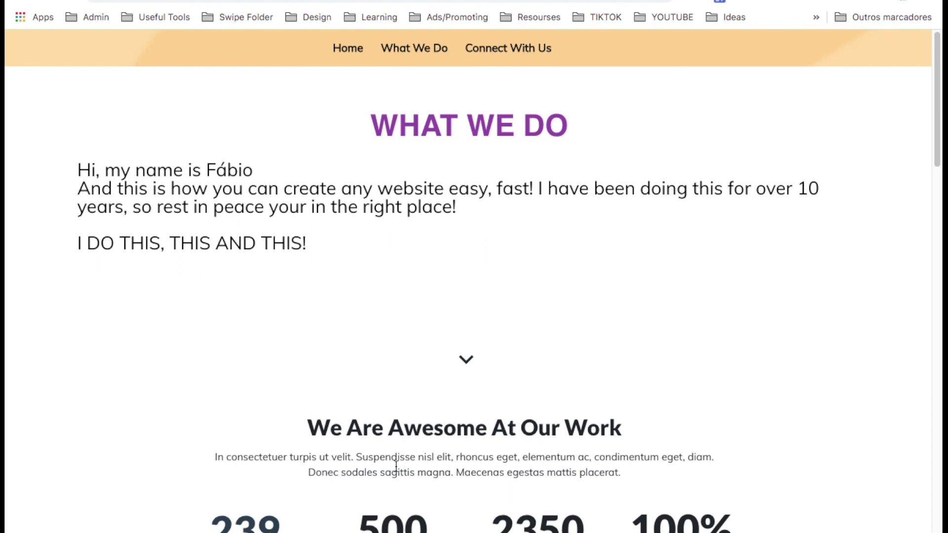
Fill the Connect With Us form with test name, contact details and message, and send it.
left_click(490, 48)
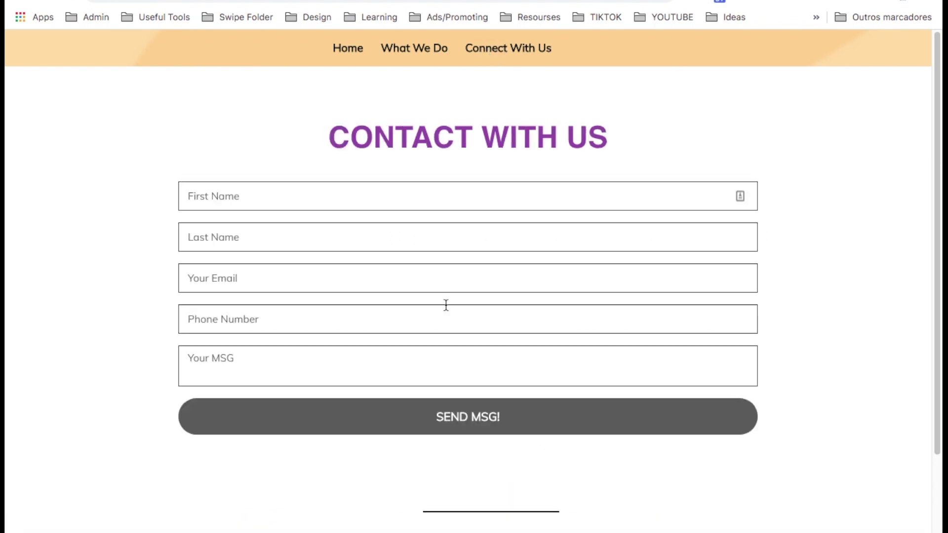
left_click(324, 196)
type("fabio")
key("Tab")
type("ourique")
key("Tab")
key("Down")
key("Return")
key("Tab")
key("Tab")
type("akjsdhfasjdh fkajhsd fka")
left_click(348, 420)
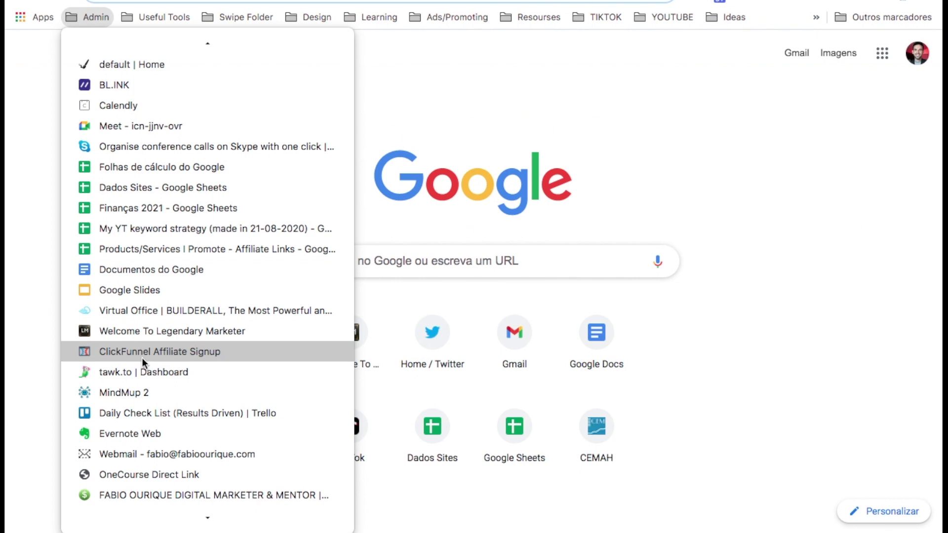
Check the 'From Website' email in Webmail lists every submitted field, then close the Message sent confirmation.
left_click(172, 454)
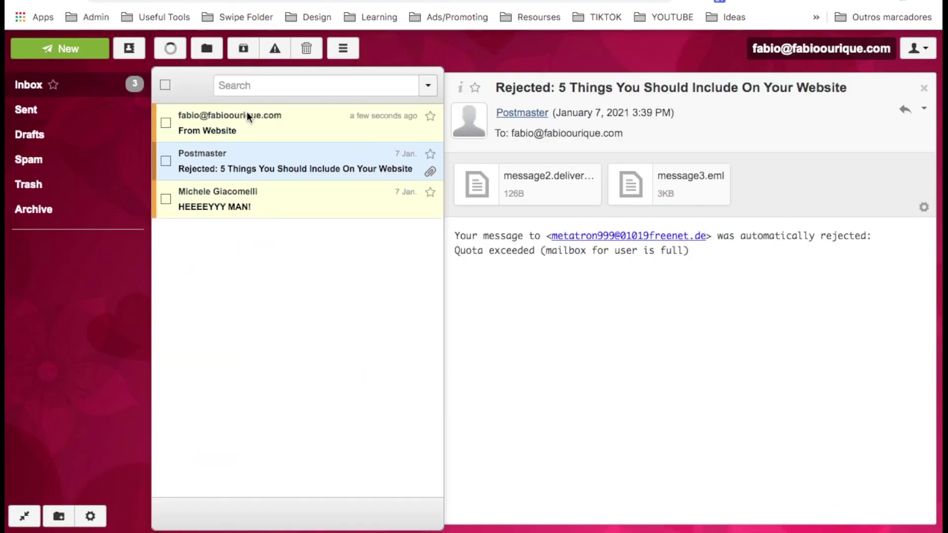
left_click(256, 124)
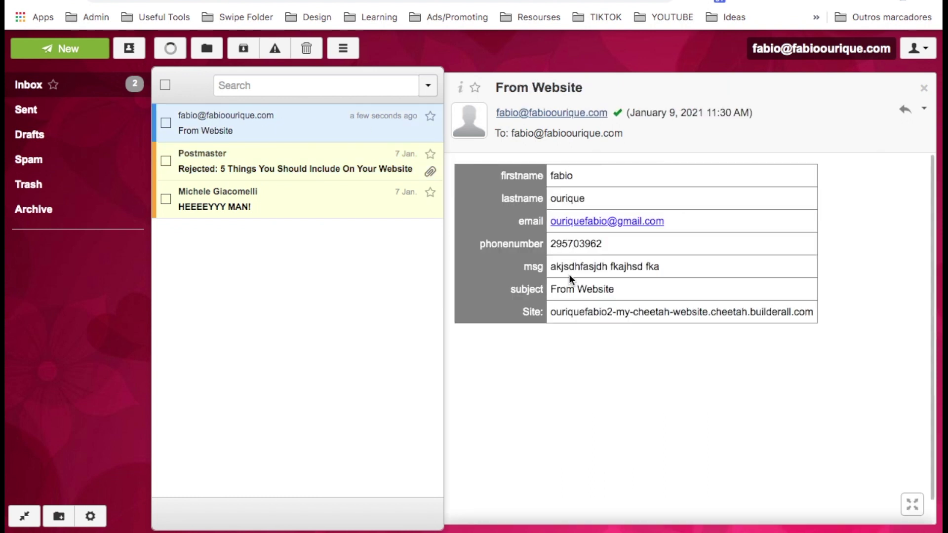
left_click_drag(552, 268, 556, 290)
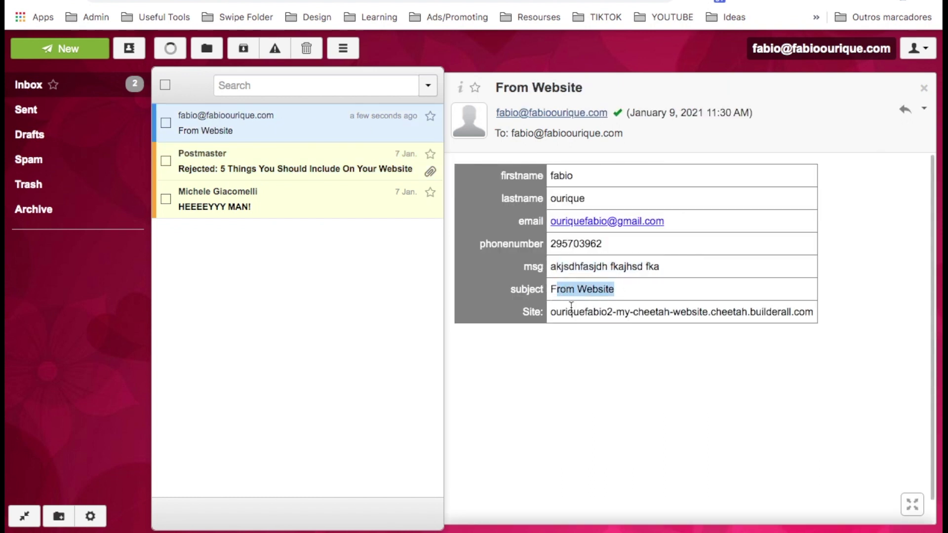
left_click_drag(514, 169, 836, 353)
left_click(835, 352)
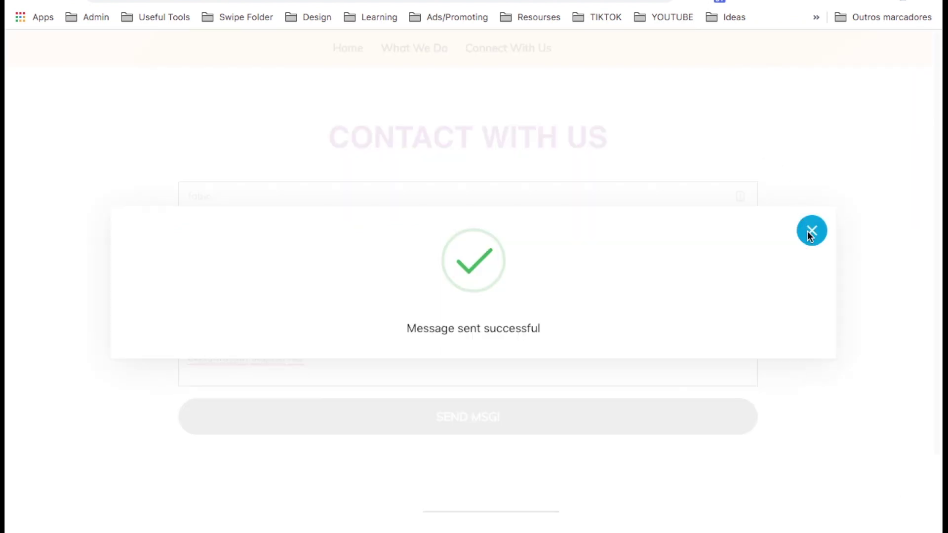
left_click(808, 231)
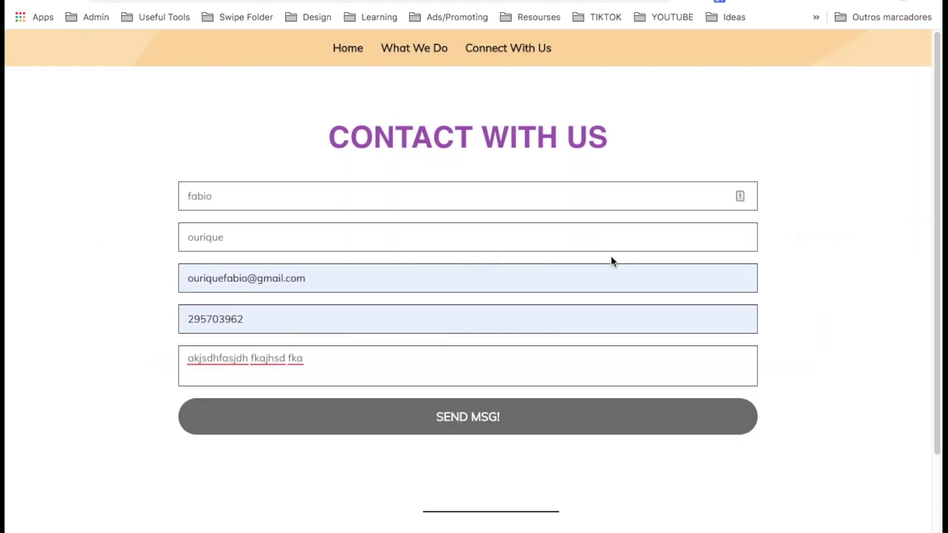
Return to the Cheetah websites list and open My Cheetah website's settings.
left_click(351, 50)
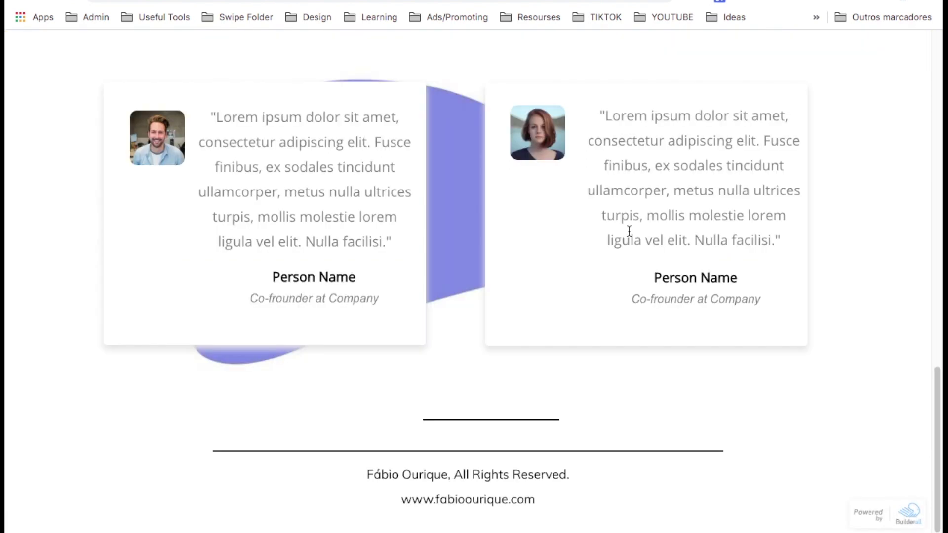
key("ctrl+shift+Tab")
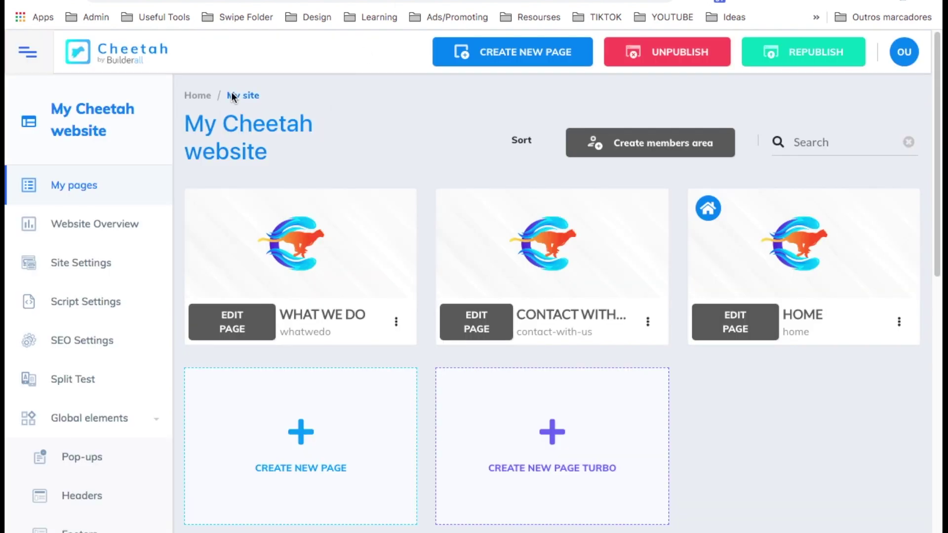
left_click(203, 95)
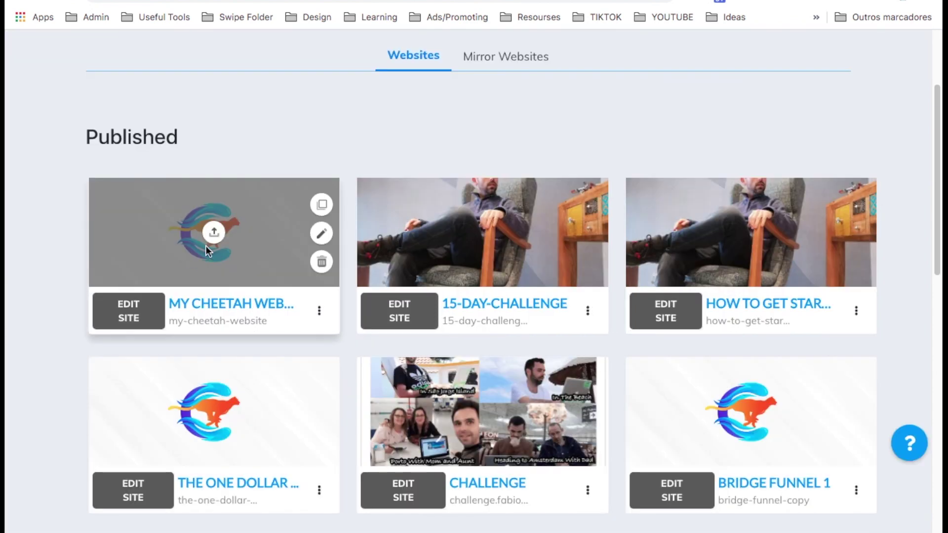
left_click(319, 314)
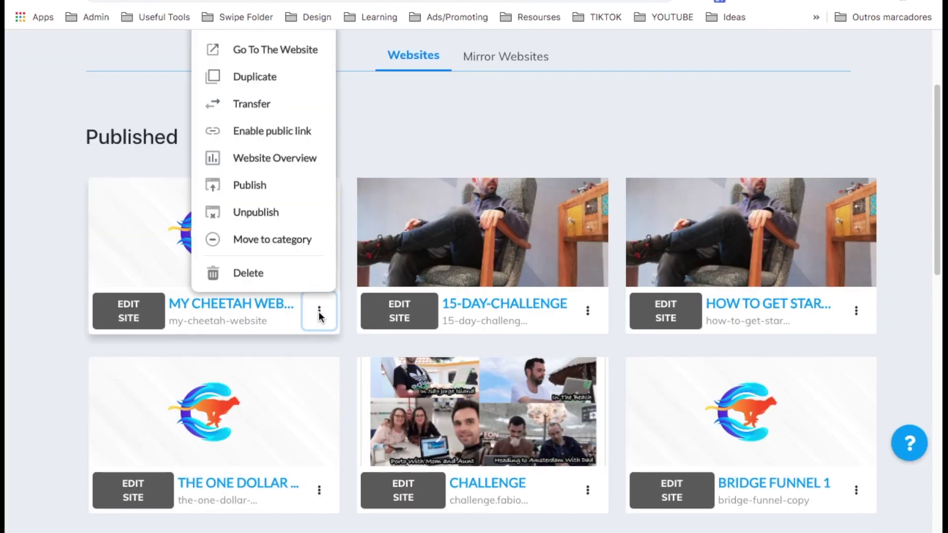
scroll(269, 202, "up", 2)
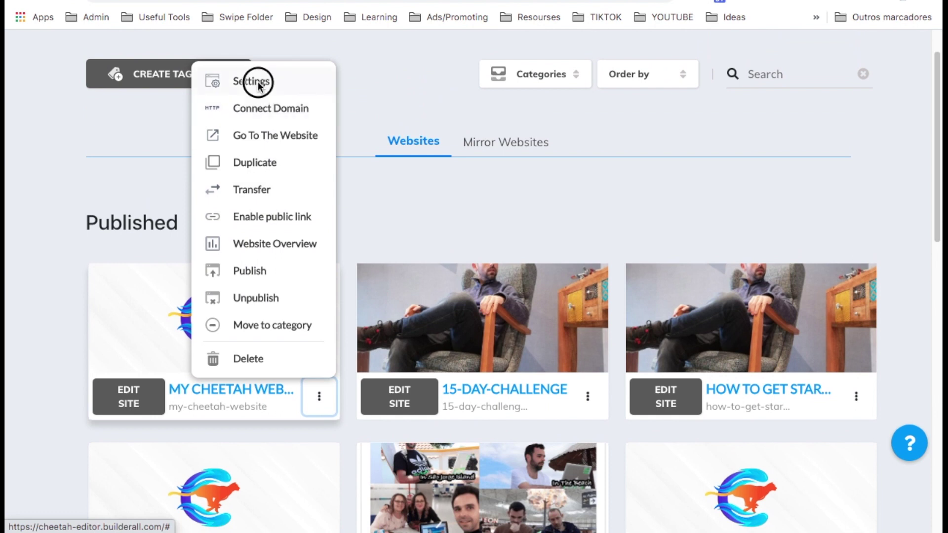
left_click(258, 84)
Switch off the Made With Builderall Affiliate Button and save the site settings.
scroll(334, 279, "down", 3)
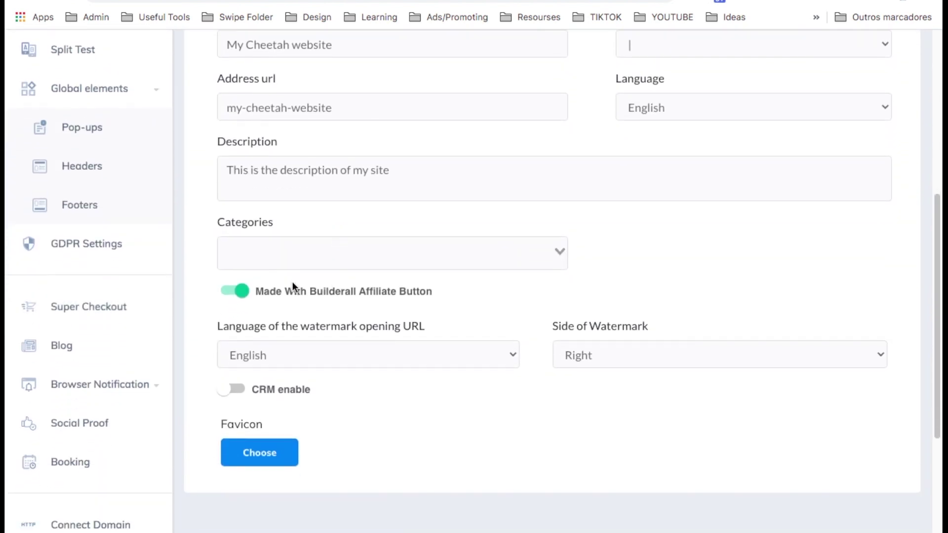
left_click(235, 291)
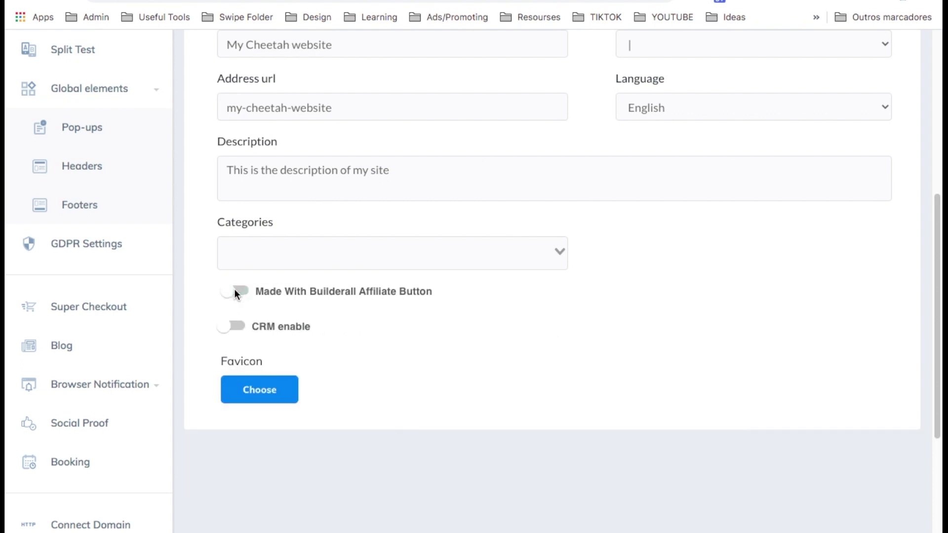
scroll(552, 390, "up", 3)
scroll(553, 390, "up", 2)
left_click(842, 200)
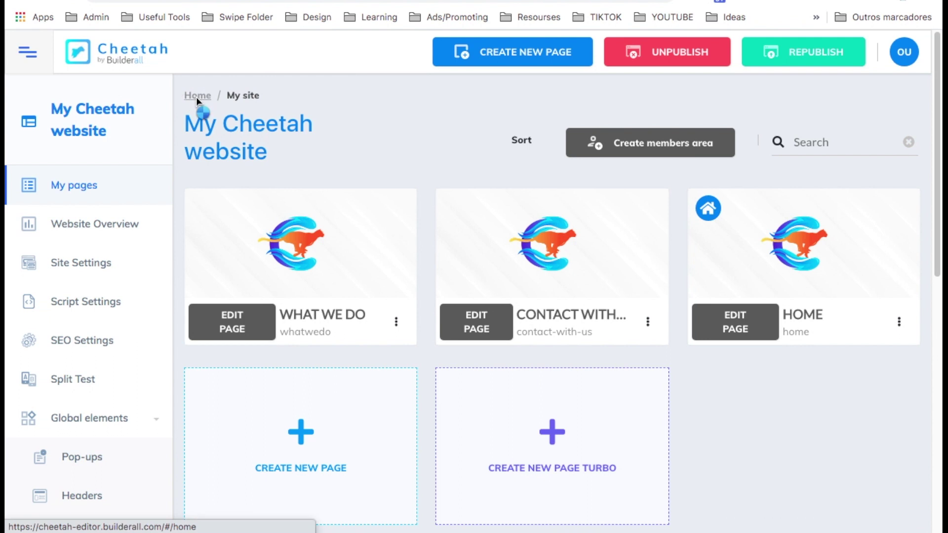
Reload the live site, then return to the Websites list and reopen My Cheetah website's options.
left_click(197, 96)
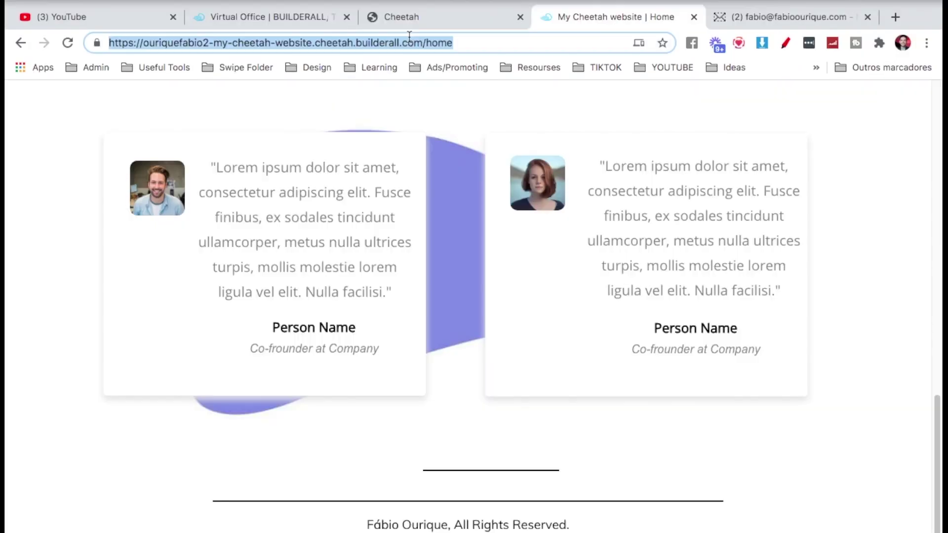
double_click(409, 38)
key("super+r")
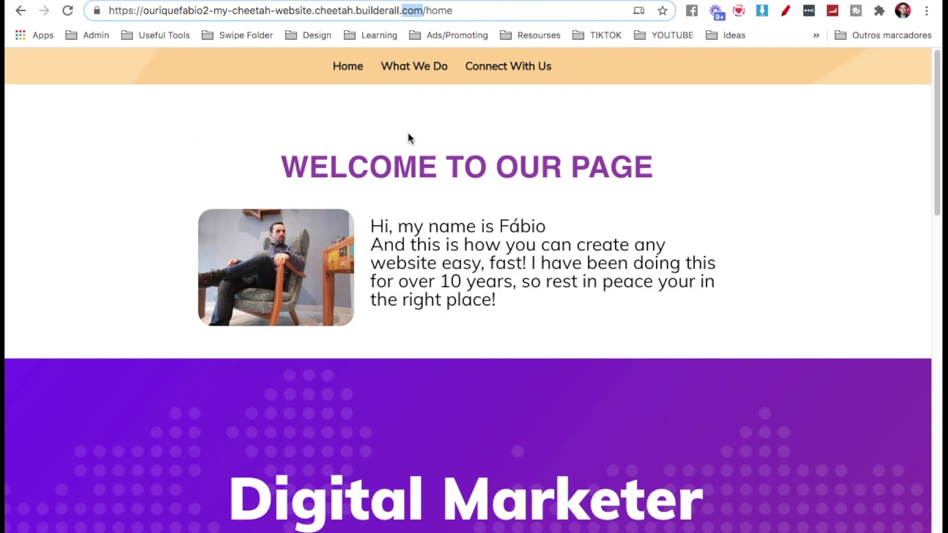
left_click(336, 43)
left_click(335, 11)
key("super+w")
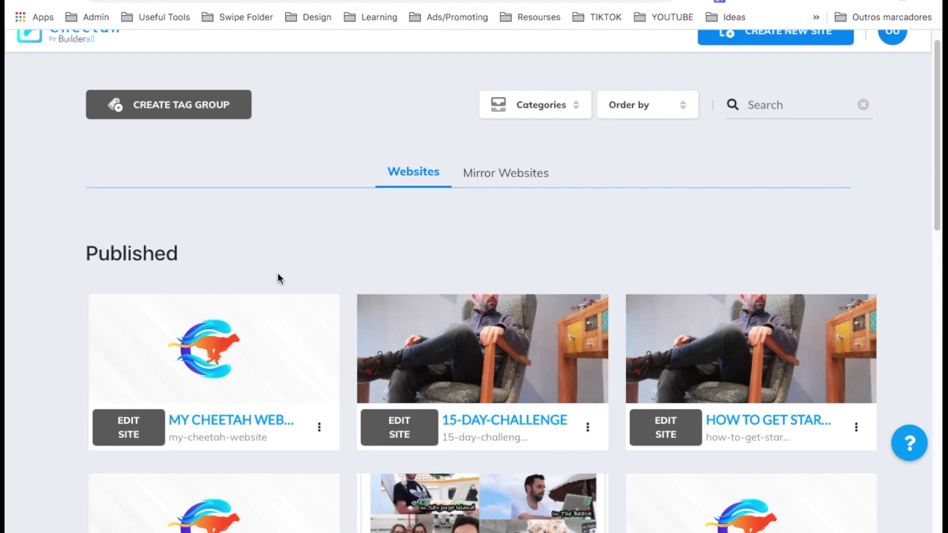
scroll(296, 282, "down", 3)
left_click(319, 269)
scroll(320, 276, "up", 3)
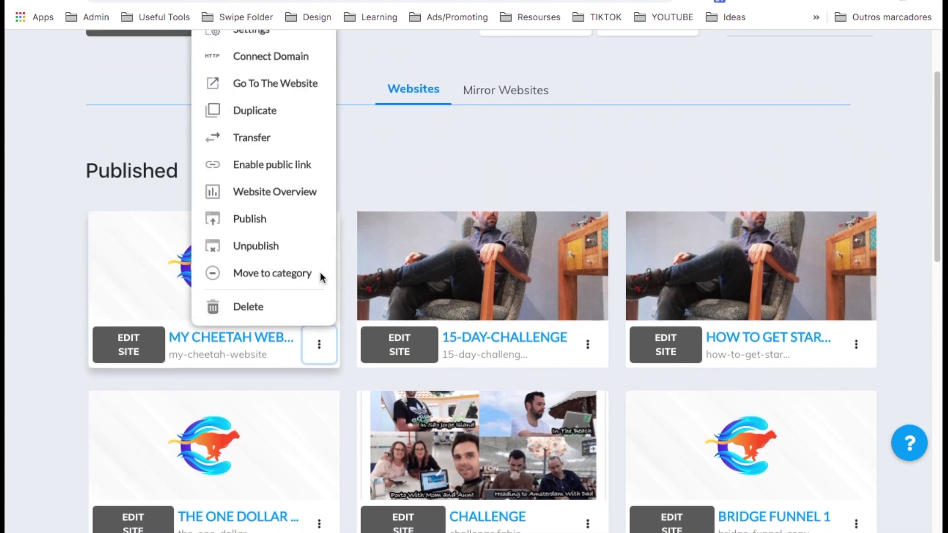